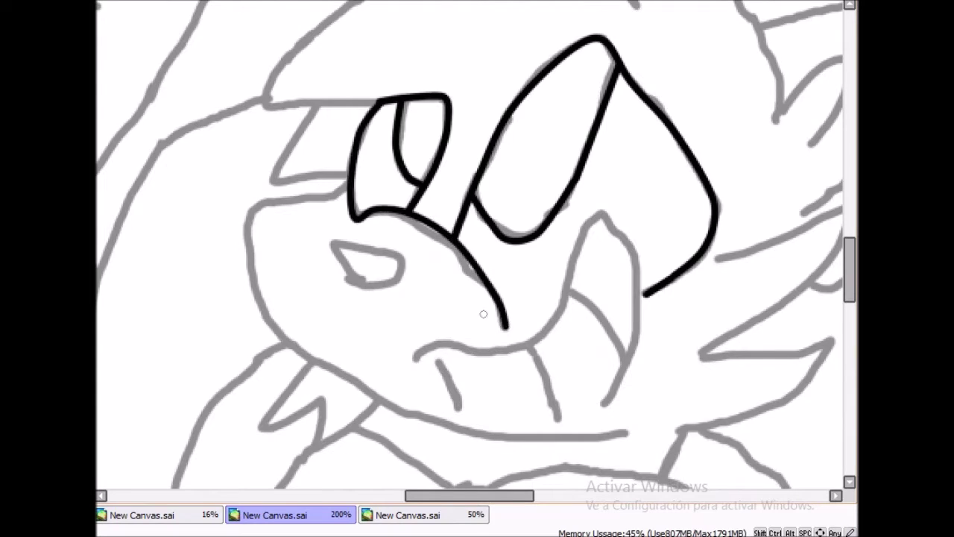
- Ink the front character's nose, mouth line, cheek curve and tooth lines over the grey sketch
{"action": "mouse_move", "coordinate": [414, 359]}
{"action": "left_mouse_down"}
{"action": "mouse_move", "coordinate": [477, 344]}
{"action": "mouse_move", "coordinate": [570, 270]}
{"action": "left_mouse_up"}
{"action": "left_click_drag", "start_coordinate": [726, 152], "coordinate": [751, 96]}
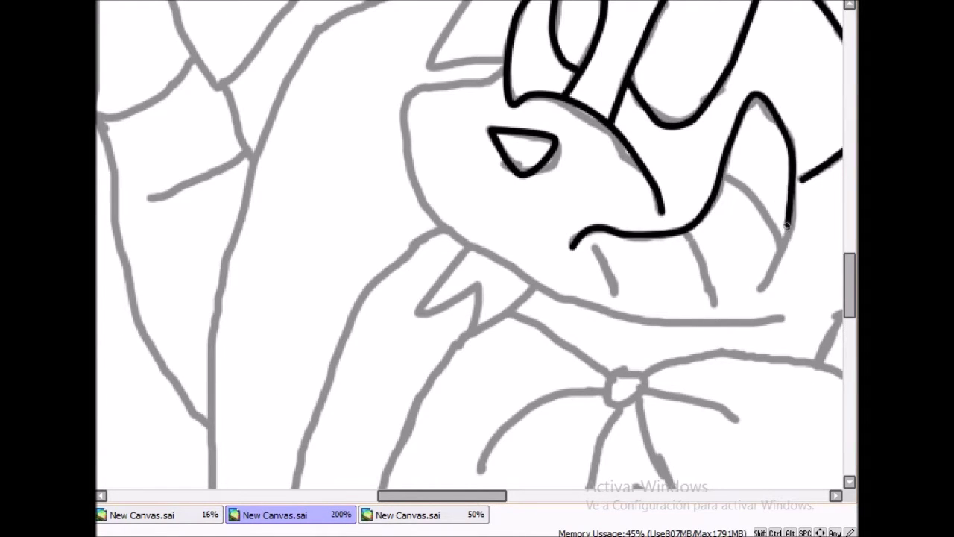
{"action": "scroll", "coordinate": [755, 296], "scroll_direction": "up", "scroll_amount": 2}
{"action": "left_click_drag", "start_coordinate": [723, 175], "coordinate": [778, 240]}
{"action": "left_click_drag", "start_coordinate": [583, 243], "coordinate": [633, 380]}
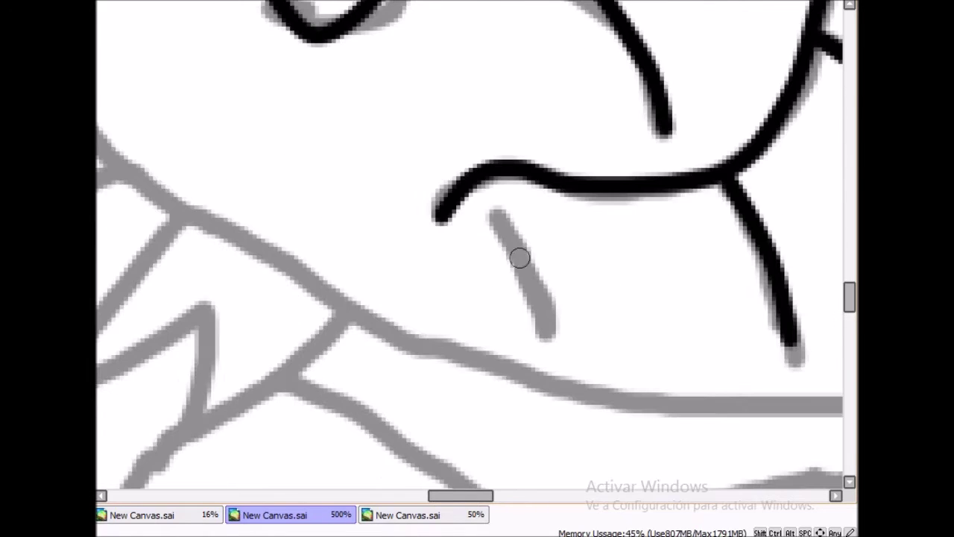
- Ink the pointed hair tuft on top of the head and the fringe above the eyes
{"action": "scroll", "coordinate": [537, 291], "scroll_direction": "down", "scroll_amount": 2}
{"action": "scroll", "coordinate": [572, 305], "scroll_direction": "down", "scroll_amount": 1}
{"action": "scroll", "coordinate": [596, 120], "scroll_direction": "up", "scroll_amount": 3}
{"action": "left_click_drag", "start_coordinate": [661, 179], "coordinate": [602, 128]}
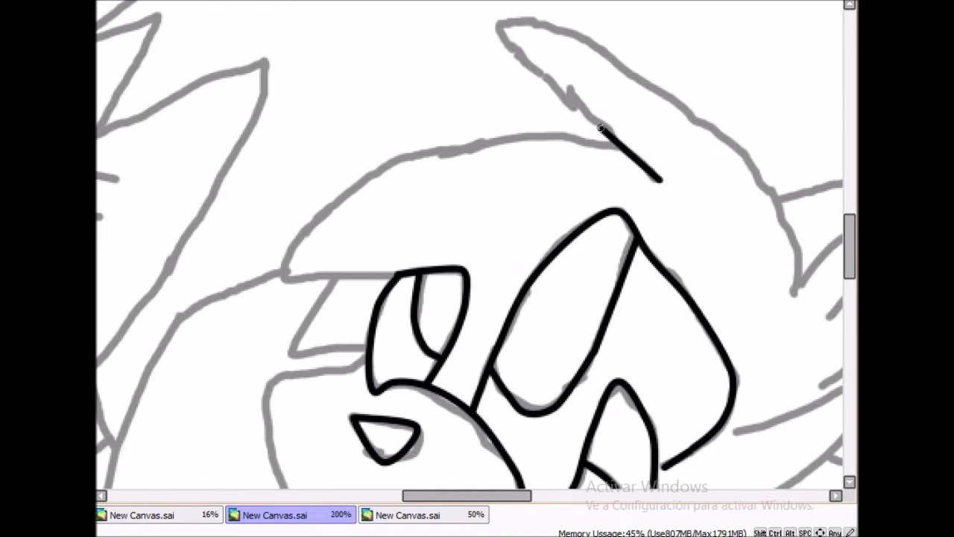
{"action": "scroll", "coordinate": [736, 152], "scroll_direction": "down", "scroll_amount": 1}
{"action": "left_click_drag", "start_coordinate": [697, 95], "coordinate": [745, 191]}
{"action": "scroll", "coordinate": [745, 190], "scroll_direction": "down", "scroll_amount": 2}
{"action": "scroll", "coordinate": [768, 249], "scroll_direction": "up", "scroll_amount": 4}
{"action": "mouse_move", "coordinate": [776, 250]}
{"action": "left_mouse_down"}
{"action": "mouse_move", "coordinate": [565, 253]}
{"action": "mouse_move", "coordinate": [422, 291]}
{"action": "mouse_move", "coordinate": [297, 430]}
{"action": "mouse_move", "coordinate": [284, 460]}
{"action": "mouse_move", "coordinate": [447, 450]}
{"action": "left_mouse_up"}
- Ink the hair lock beside the far eye and the muzzle outline down along the jaw
{"action": "scroll", "coordinate": [447, 450], "scroll_direction": "down", "scroll_amount": 2}
{"action": "scroll", "coordinate": [440, 384], "scroll_direction": "up", "scroll_amount": 3}
{"action": "scroll", "coordinate": [442, 384], "scroll_direction": "down", "scroll_amount": 1}
{"action": "left_click_drag", "start_coordinate": [442, 384], "coordinate": [484, 380]}
{"action": "scroll", "coordinate": [485, 380], "scroll_direction": "down", "scroll_amount": 2}
{"action": "scroll", "coordinate": [485, 380], "scroll_direction": "up", "scroll_amount": 3}
{"action": "mouse_move", "coordinate": [507, 253]}
{"action": "left_mouse_down"}
{"action": "mouse_move", "coordinate": [385, 290]}
{"action": "mouse_move", "coordinate": [331, 327]}
{"action": "left_mouse_up"}
{"action": "scroll", "coordinate": [331, 327], "scroll_direction": "down", "scroll_amount": 2}
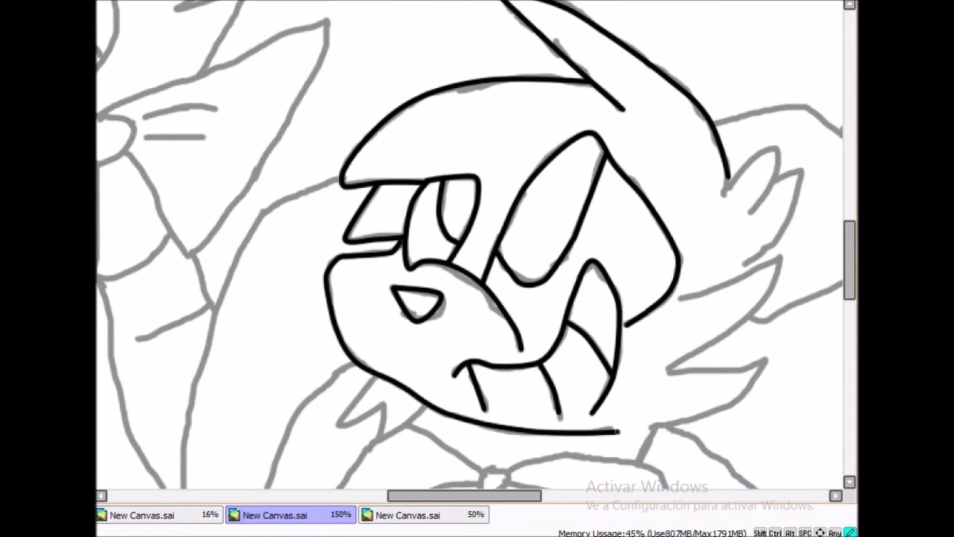
- Ink the long lower cheek fur spikes and the short neck line below them
{"action": "scroll", "coordinate": [618, 431], "scroll_direction": "up", "scroll_amount": 3}
{"action": "left_click_drag", "start_coordinate": [639, 181], "coordinate": [436, 266]}
{"action": "mouse_move", "coordinate": [437, 267]}
{"action": "left_mouse_down"}
{"action": "mouse_move", "coordinate": [639, 175]}
{"action": "mouse_move", "coordinate": [529, 343]}
{"action": "left_mouse_up"}
{"action": "mouse_move", "coordinate": [415, 405]}
{"action": "left_mouse_down"}
{"action": "mouse_move", "coordinate": [565, 405]}
{"action": "mouse_move", "coordinate": [548, 343]}
{"action": "left_mouse_up"}
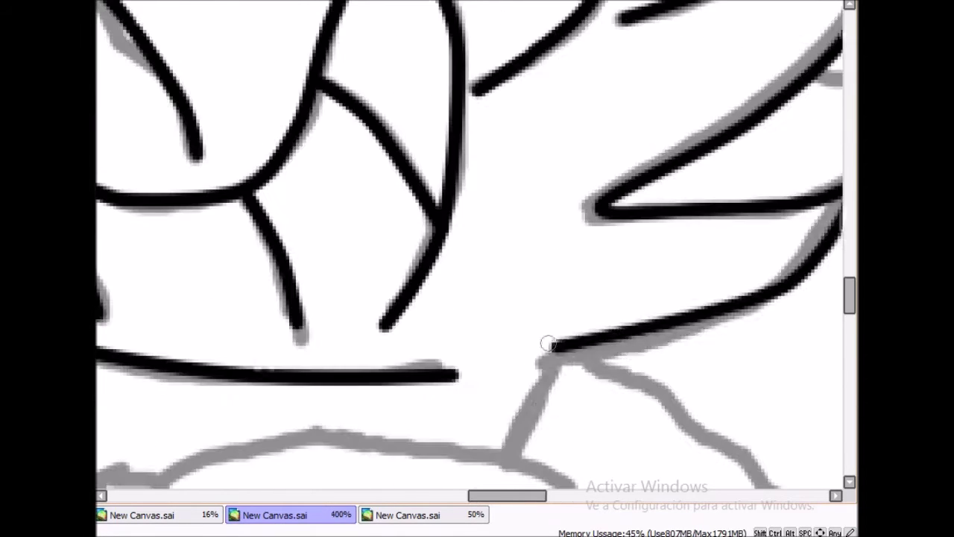
{"action": "scroll", "coordinate": [548, 343], "scroll_direction": "down", "scroll_amount": 2}
{"action": "scroll", "coordinate": [548, 343], "scroll_direction": "up", "scroll_amount": 3}
{"action": "left_click_drag", "start_coordinate": [564, 190], "coordinate": [531, 266]}
- Ink the bow tie's right lobe, its central knot and the crease running from the knot
{"action": "scroll", "coordinate": [531, 266], "scroll_direction": "down", "scroll_amount": 3}
{"action": "scroll", "coordinate": [552, 80], "scroll_direction": "up", "scroll_amount": 3}
{"action": "mouse_move", "coordinate": [551, 81]}
{"action": "left_mouse_down"}
{"action": "mouse_move", "coordinate": [592, 352]}
{"action": "mouse_move", "coordinate": [400, 379]}
{"action": "left_mouse_up"}
{"action": "key", "text": "ctrl+z"}
{"action": "mouse_move", "coordinate": [541, 406]}
{"action": "left_mouse_down"}
{"action": "mouse_move", "coordinate": [454, 458]}
{"action": "mouse_move", "coordinate": [298, 187]}
{"action": "mouse_move", "coordinate": [336, 127]}
{"action": "left_mouse_up"}
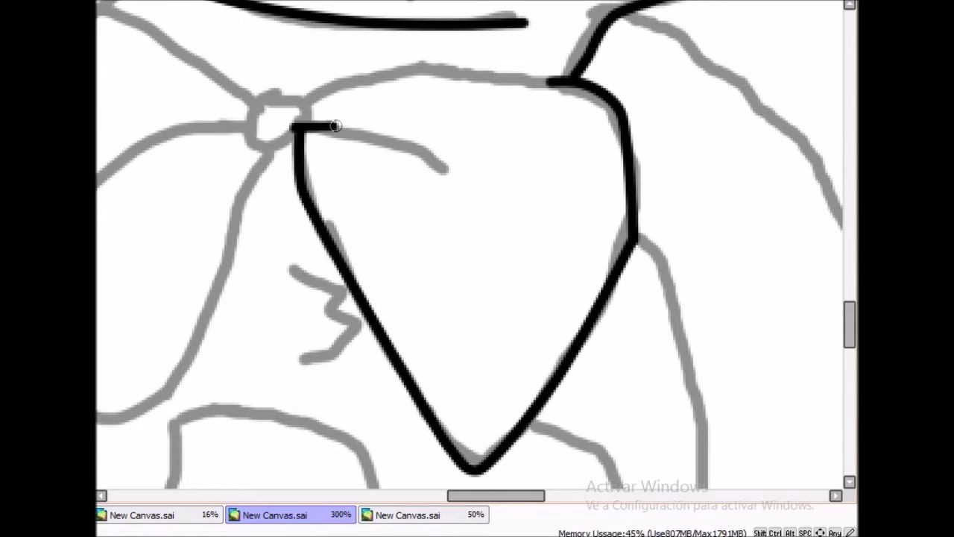
{"action": "scroll", "coordinate": [251, 89], "scroll_direction": "up", "scroll_amount": 2}
{"action": "mouse_move", "coordinate": [288, 97]}
{"action": "left_mouse_down"}
{"action": "mouse_move", "coordinate": [260, 231]}
{"action": "mouse_move", "coordinate": [350, 112]}
{"action": "mouse_move", "coordinate": [559, 117]}
{"action": "mouse_move", "coordinate": [619, 131]}
{"action": "left_mouse_up"}
{"action": "scroll", "coordinate": [350, 111], "scroll_direction": "down", "scroll_amount": 2}
{"action": "scroll", "coordinate": [666, 127], "scroll_direction": "up", "scroll_amount": 1}
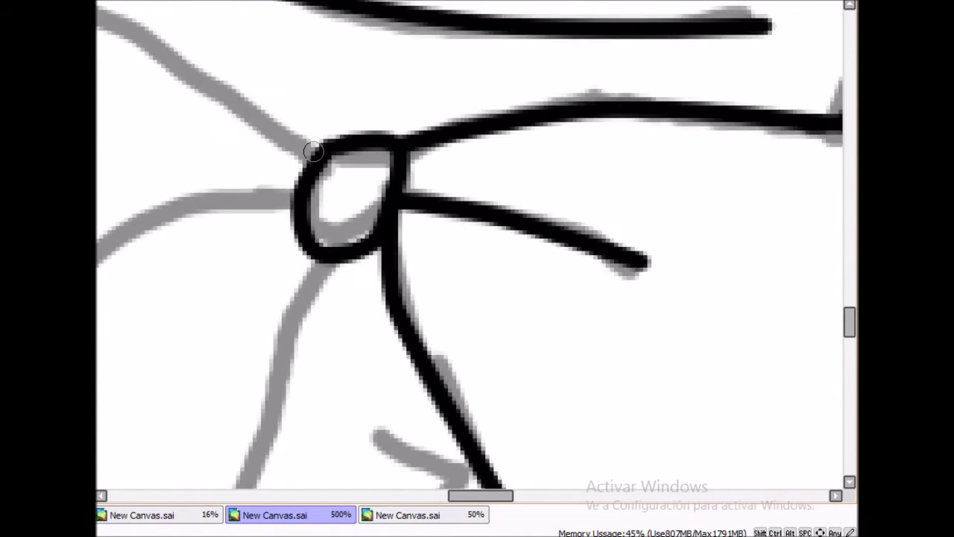
- Ink the two upper cheek fur tufts beneath the hair
{"action": "scroll", "coordinate": [438, 129], "scroll_direction": "down", "scroll_amount": 4}
{"action": "scroll", "coordinate": [438, 129], "scroll_direction": "up", "scroll_amount": 4}
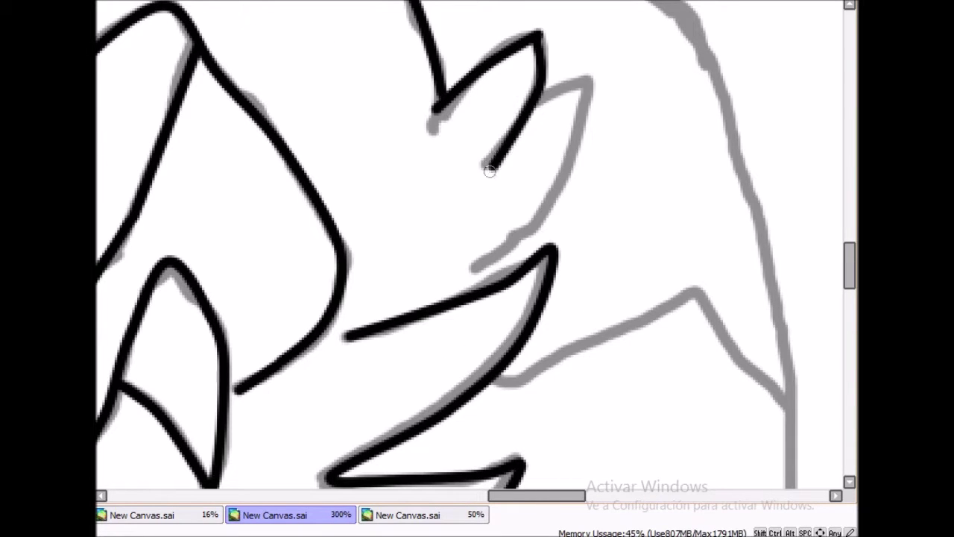
{"action": "left_click_drag", "start_coordinate": [588, 78], "coordinate": [483, 264]}
{"action": "scroll", "coordinate": [483, 265], "scroll_direction": "down", "scroll_amount": 4}
{"action": "scroll", "coordinate": [483, 265], "scroll_direction": "up", "scroll_amount": 4}
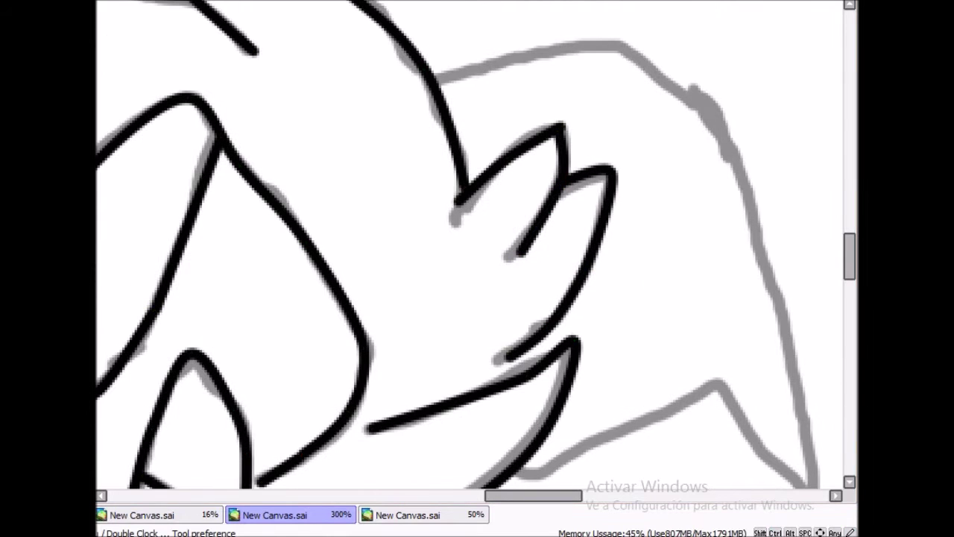
- Thin the open line ends of the cheek fur, mouth, jaw and bow crease to tapered tips
{"action": "left_click_drag", "start_coordinate": [522, 298], "coordinate": [678, 183]}
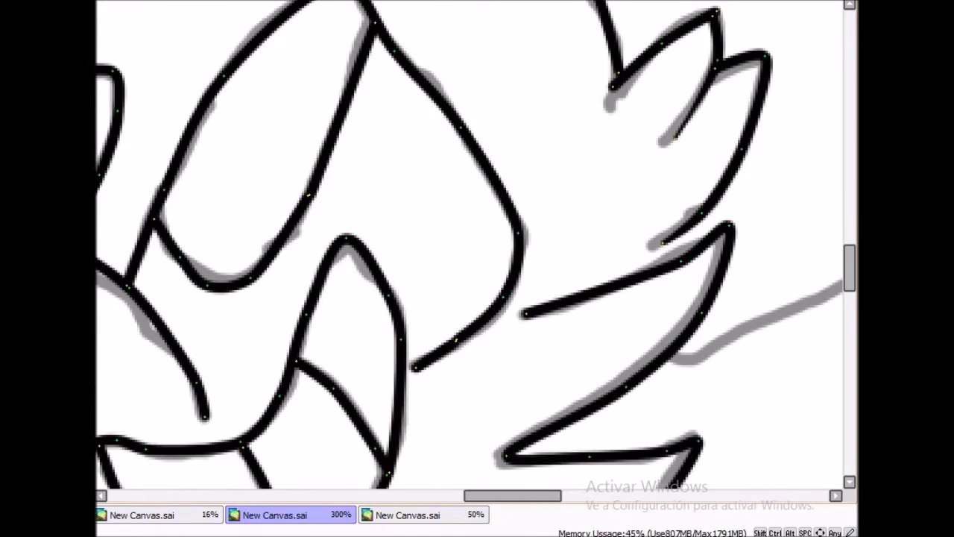
{"action": "scroll", "coordinate": [476, 246], "scroll_direction": "down", "scroll_amount": 1}
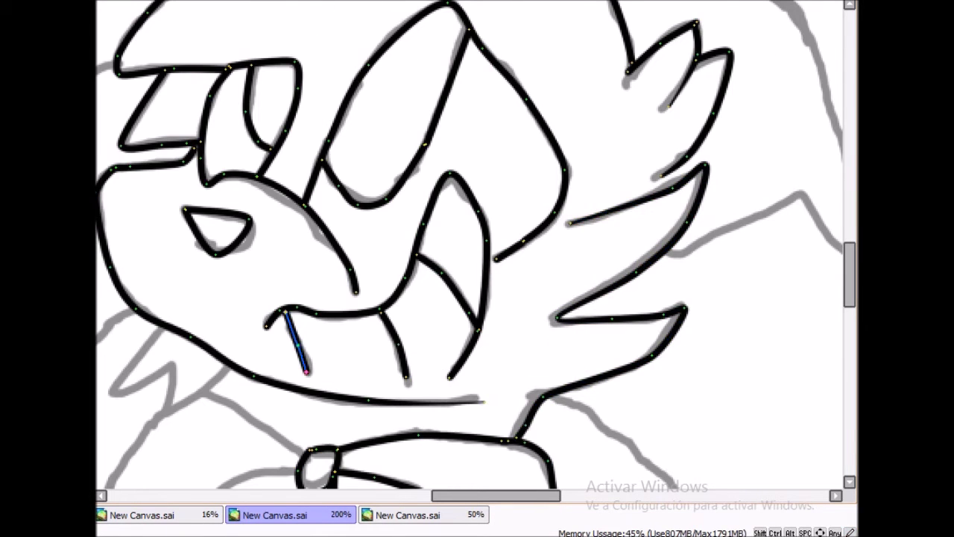
{"action": "scroll", "coordinate": [455, 290], "scroll_direction": "down", "scroll_amount": 1}
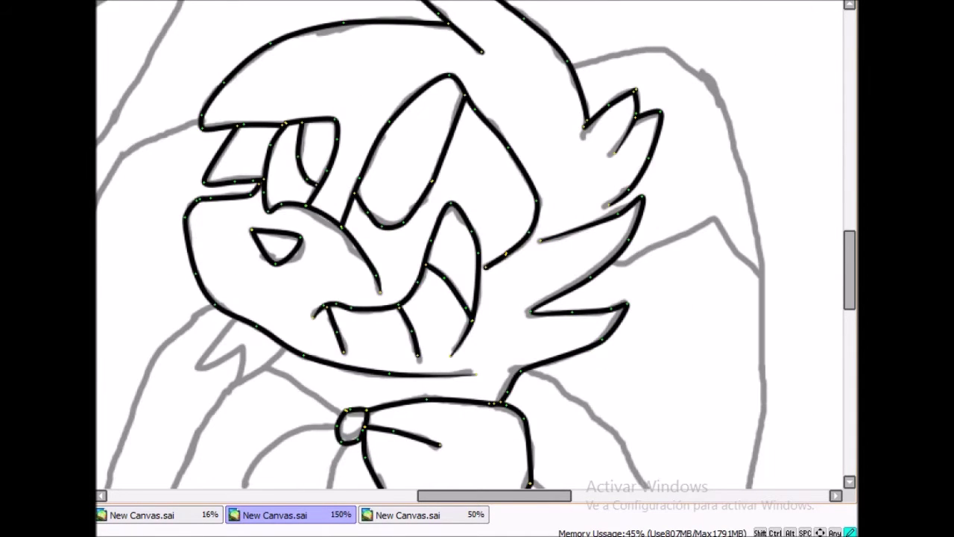
{"action": "scroll", "coordinate": [454, 310], "scroll_direction": "down", "scroll_amount": 1}
{"action": "scroll", "coordinate": [455, 310], "scroll_direction": "up", "scroll_amount": 3}
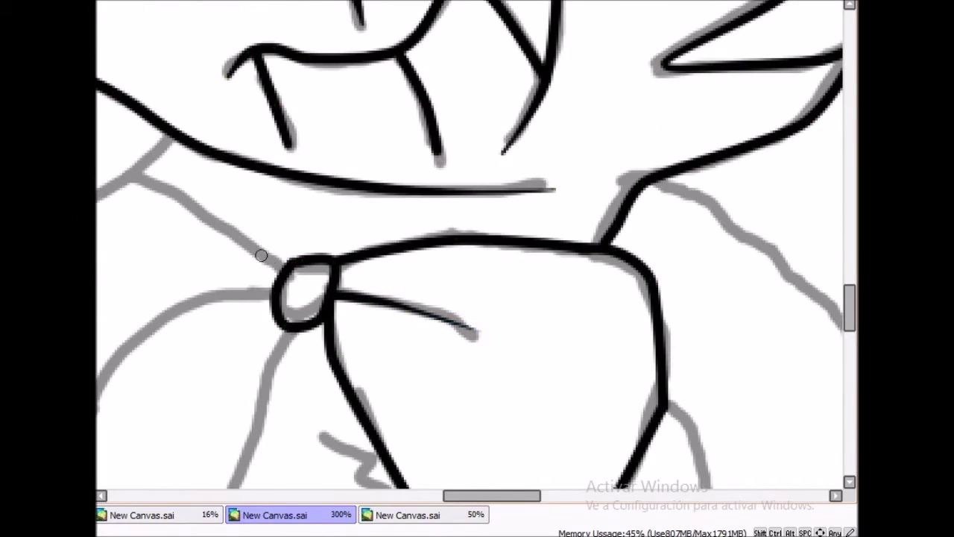
- Ink the long drooping ear on the left side of the head, redrawing its inner edge
{"action": "scroll", "coordinate": [658, 111], "scroll_direction": "down", "scroll_amount": 2}
{"action": "scroll", "coordinate": [149, 211], "scroll_direction": "up", "scroll_amount": 1}
{"action": "scroll", "coordinate": [352, 187], "scroll_direction": "down", "scroll_amount": 2}
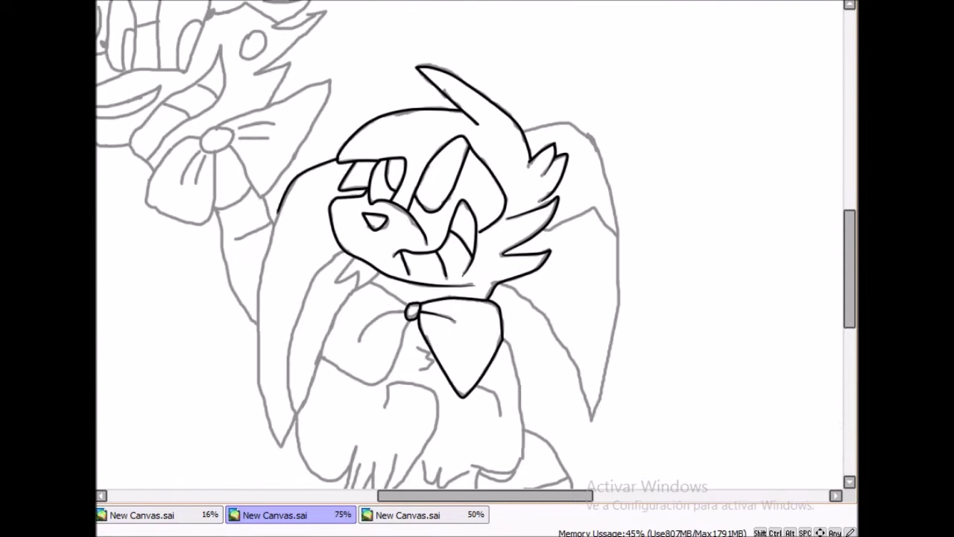
{"action": "scroll", "coordinate": [342, 298], "scroll_direction": "up", "scroll_amount": 4}
{"action": "left_click_drag", "start_coordinate": [405, 181], "coordinate": [277, 437]}
{"action": "scroll", "coordinate": [343, 298], "scroll_direction": "down", "scroll_amount": 1}
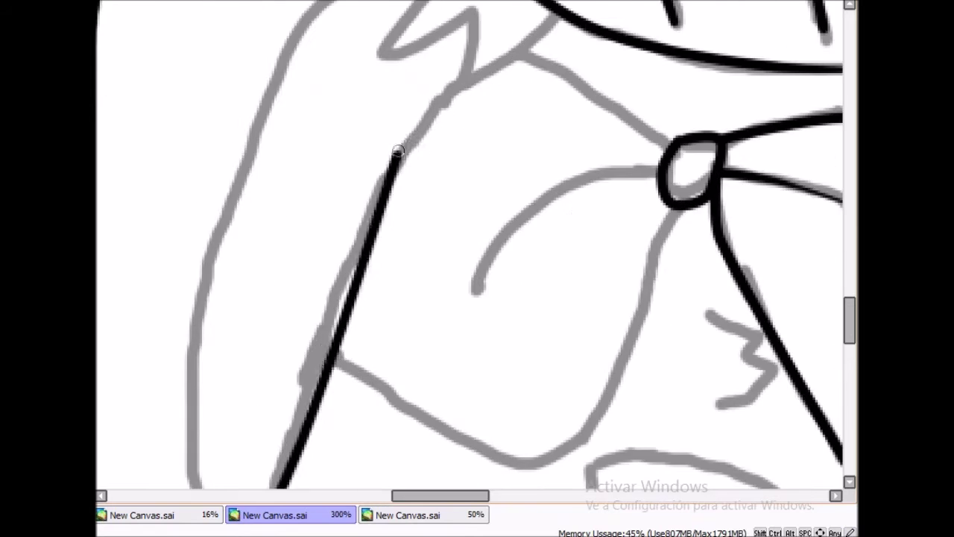
{"action": "key", "text": "ctrl+z"}
{"action": "scroll", "coordinate": [335, 249], "scroll_direction": "up", "scroll_amount": 2}
{"action": "mouse_move", "coordinate": [358, 212]}
{"action": "left_mouse_down"}
{"action": "mouse_move", "coordinate": [335, 248]}
{"action": "mouse_move", "coordinate": [525, 235]}
{"action": "left_mouse_up"}
- Ink the fur tuft under the jaw plus the upper edge and crease of the bow's left lobe
{"action": "scroll", "coordinate": [525, 235], "scroll_direction": "down", "scroll_amount": 6}
{"action": "scroll", "coordinate": [584, 130], "scroll_direction": "up", "scroll_amount": 6}
{"action": "scroll", "coordinate": [583, 131], "scroll_direction": "down", "scroll_amount": 6}
{"action": "scroll", "coordinate": [460, 203], "scroll_direction": "up", "scroll_amount": 6}
{"action": "scroll", "coordinate": [610, 301], "scroll_direction": "down", "scroll_amount": 4}
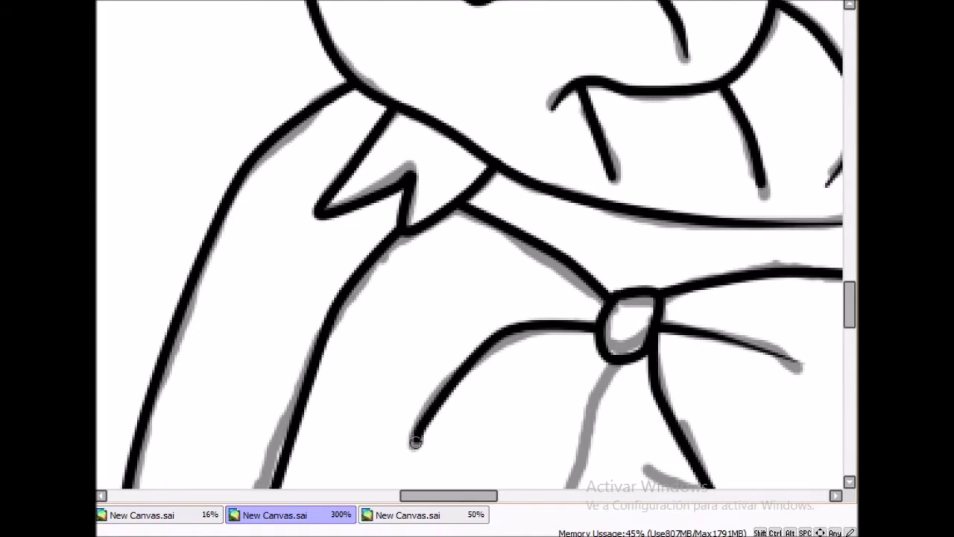
- Ink the lower outline of the bow's left lobe and the zigzag chest fur mark
{"action": "scroll", "coordinate": [695, 234], "scroll_direction": "up", "scroll_amount": 6}
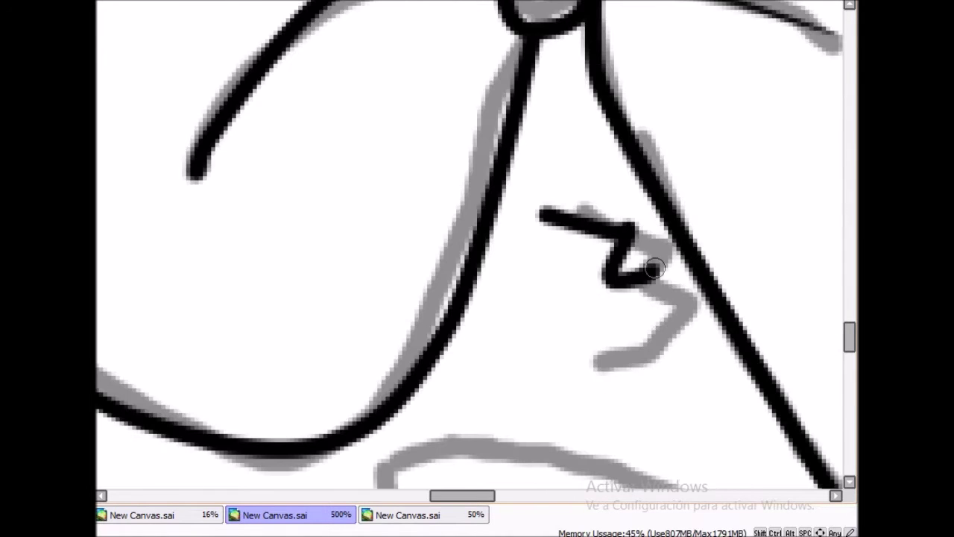
{"action": "left_click_drag", "start_coordinate": [654, 268], "coordinate": [600, 362]}
{"action": "scroll", "coordinate": [600, 362], "scroll_direction": "down", "scroll_amount": 4}
{"action": "scroll", "coordinate": [600, 362], "scroll_direction": "up", "scroll_amount": 4}
- Ink the rounded outline of the front character's folded left-hand arm below the bow
{"action": "left_click_drag", "start_coordinate": [255, 284], "coordinate": [512, 277]}
{"action": "key", "text": "ctrl+z"}
{"action": "scroll", "coordinate": [497, 239], "scroll_direction": "down", "scroll_amount": 3}
{"action": "scroll", "coordinate": [526, 209], "scroll_direction": "down", "scroll_amount": 3}
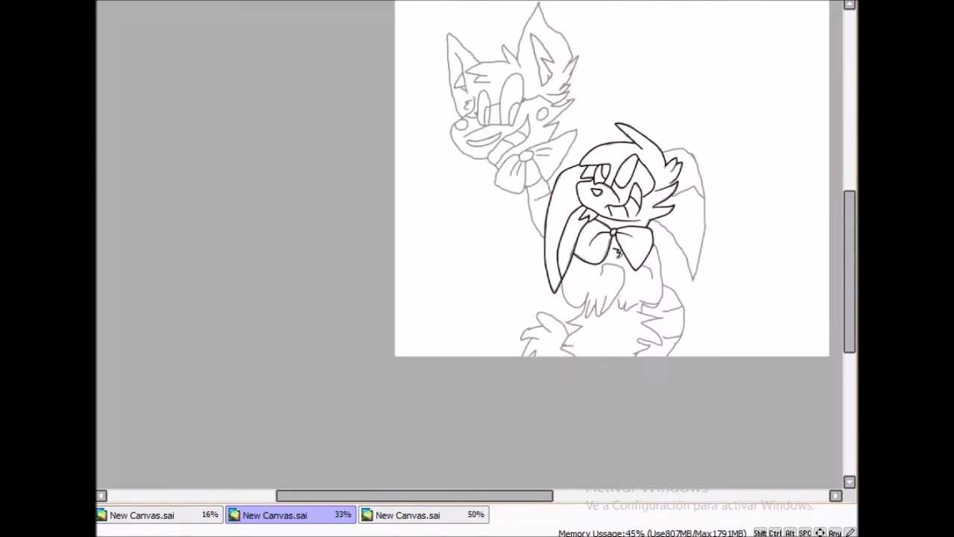
{"action": "scroll", "coordinate": [526, 209], "scroll_direction": "up", "scroll_amount": 3}
{"action": "left_click_drag", "start_coordinate": [525, 209], "coordinate": [533, 164]}
{"action": "left_click_drag", "start_coordinate": [599, 316], "coordinate": [538, 380]}
- Ink the finger strokes of the left-hand paw and the arm's underside
{"action": "scroll", "coordinate": [538, 381], "scroll_direction": "up", "scroll_amount": 6}
{"action": "left_click_drag", "start_coordinate": [543, 415], "coordinate": [618, 85]}
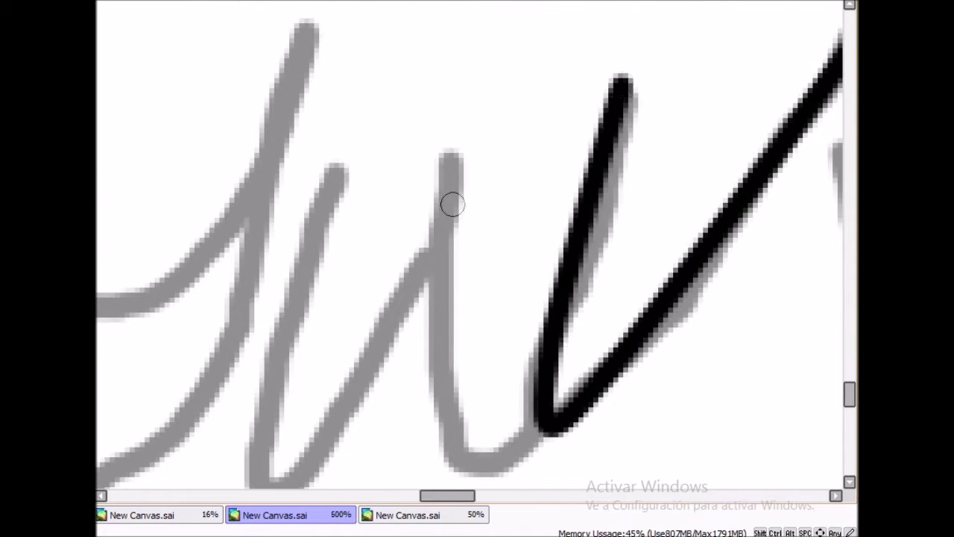
{"action": "scroll", "coordinate": [455, 153], "scroll_direction": "down", "scroll_amount": 3}
{"action": "left_click_drag", "start_coordinate": [456, 145], "coordinate": [500, 284]}
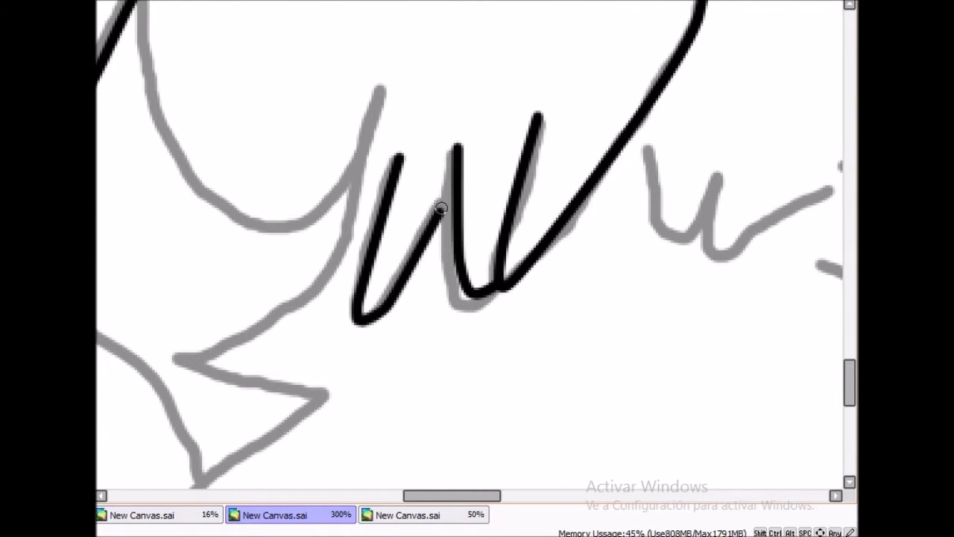
{"action": "scroll", "coordinate": [442, 209], "scroll_direction": "down", "scroll_amount": 1}
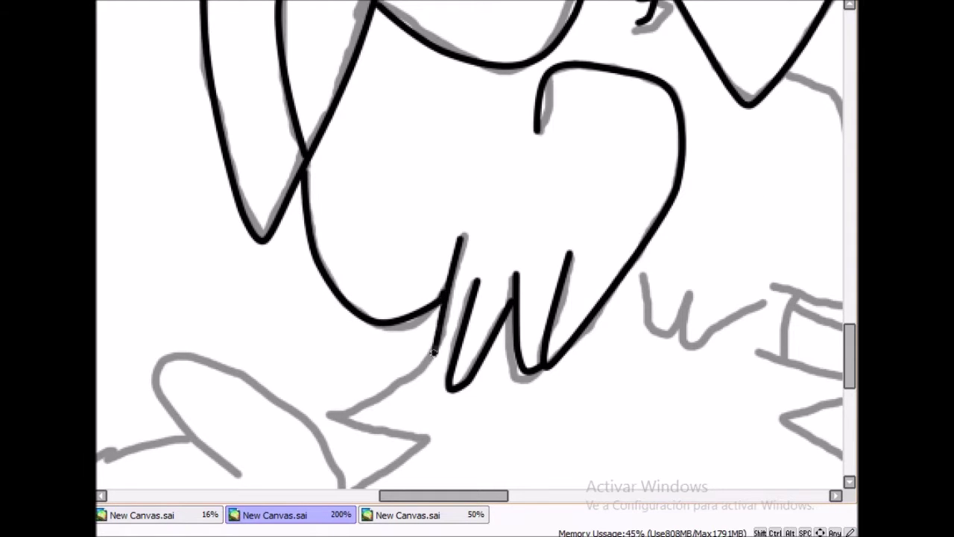
- Ink the jagged body fur on the left side down to the canvas edge
{"action": "mouse_move", "coordinate": [396, 440]}
{"action": "left_mouse_down"}
{"action": "mouse_move", "coordinate": [470, 371]}
{"action": "mouse_move", "coordinate": [584, 207]}
{"action": "left_mouse_up"}
{"action": "mouse_move", "coordinate": [614, 208]}
{"action": "left_mouse_down"}
{"action": "mouse_move", "coordinate": [522, 324]}
{"action": "mouse_move", "coordinate": [581, 388]}
{"action": "left_mouse_up"}
{"action": "scroll", "coordinate": [581, 388], "scroll_direction": "down", "scroll_amount": 2}
{"action": "scroll", "coordinate": [478, 246], "scroll_direction": "up", "scroll_amount": 3}
{"action": "left_click_drag", "start_coordinate": [507, 347], "coordinate": [443, 228]}
{"action": "scroll", "coordinate": [443, 227], "scroll_direction": "down", "scroll_amount": 2}
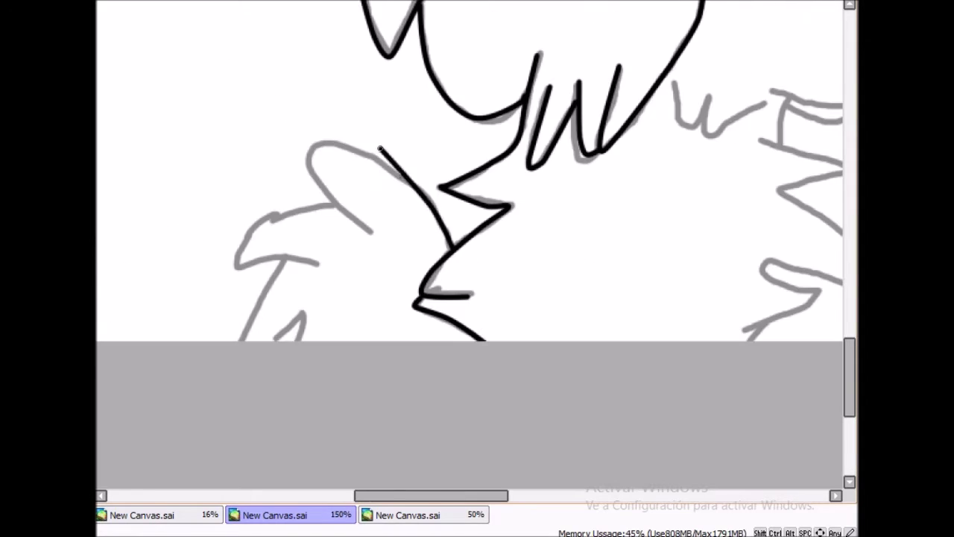
- Ink the fluffy, pointed shape beside the body at the lower left of the drawing
{"action": "scroll", "coordinate": [378, 238], "scroll_direction": "up", "scroll_amount": 2}
{"action": "left_click_drag", "start_coordinate": [388, 124], "coordinate": [206, 251]}
{"action": "scroll", "coordinate": [298, 216], "scroll_direction": "down", "scroll_amount": 1}
{"action": "scroll", "coordinate": [298, 217], "scroll_direction": "up", "scroll_amount": 1}
{"action": "key", "text": "ctrl+z"}
{"action": "mouse_move", "coordinate": [484, 86]}
{"action": "left_mouse_down"}
{"action": "mouse_move", "coordinate": [302, 181]}
{"action": "mouse_move", "coordinate": [476, 220]}
{"action": "left_mouse_up"}
- Ink the right-hand arm with its inner crease, outer outline and short finger strokes
{"action": "scroll", "coordinate": [426, 316], "scroll_direction": "down", "scroll_amount": 5}
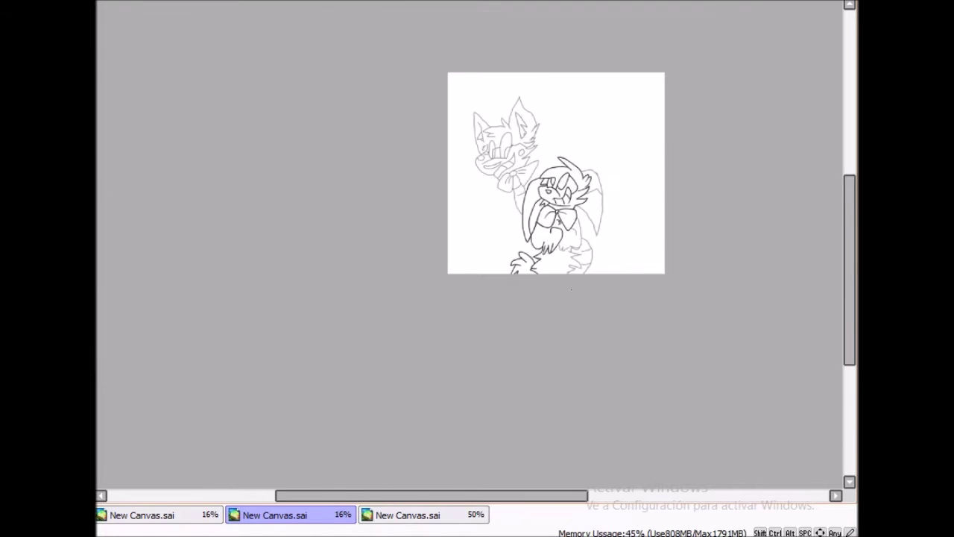
{"action": "scroll", "coordinate": [574, 153], "scroll_direction": "up", "scroll_amount": 6}
{"action": "mouse_move", "coordinate": [570, 151]}
{"action": "left_mouse_down"}
{"action": "mouse_move", "coordinate": [719, 290]}
{"action": "mouse_move", "coordinate": [731, 349]}
{"action": "left_mouse_up"}
{"action": "scroll", "coordinate": [731, 349], "scroll_direction": "down", "scroll_amount": 2}
{"action": "scroll", "coordinate": [522, 224], "scroll_direction": "up", "scroll_amount": 2}
{"action": "mouse_move", "coordinate": [522, 213]}
{"action": "left_mouse_down"}
{"action": "mouse_move", "coordinate": [476, 359]}
{"action": "mouse_move", "coordinate": [597, 261]}
{"action": "mouse_move", "coordinate": [705, 287]}
{"action": "mouse_move", "coordinate": [706, 221]}
{"action": "left_mouse_up"}
{"action": "scroll", "coordinate": [635, 313], "scroll_direction": "down", "scroll_amount": 5}
{"action": "scroll", "coordinate": [693, 149], "scroll_direction": "up", "scroll_amount": 4}
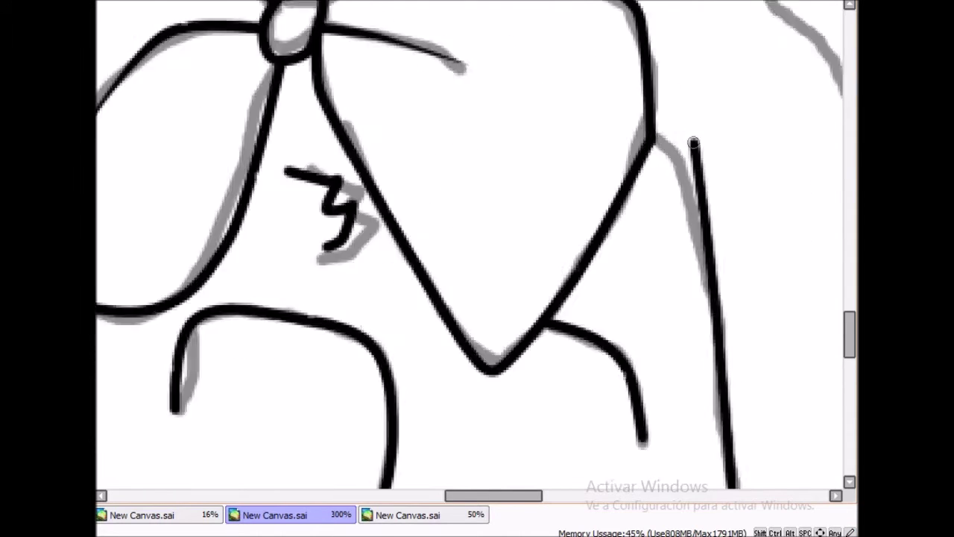
- Thin the ends of the right-hand arm crease and the left bow crease to tapered tips
{"action": "scroll", "coordinate": [478, 246], "scroll_direction": "down", "scroll_amount": 4}
{"action": "scroll", "coordinate": [414, 258], "scroll_direction": "up", "scroll_amount": 3}
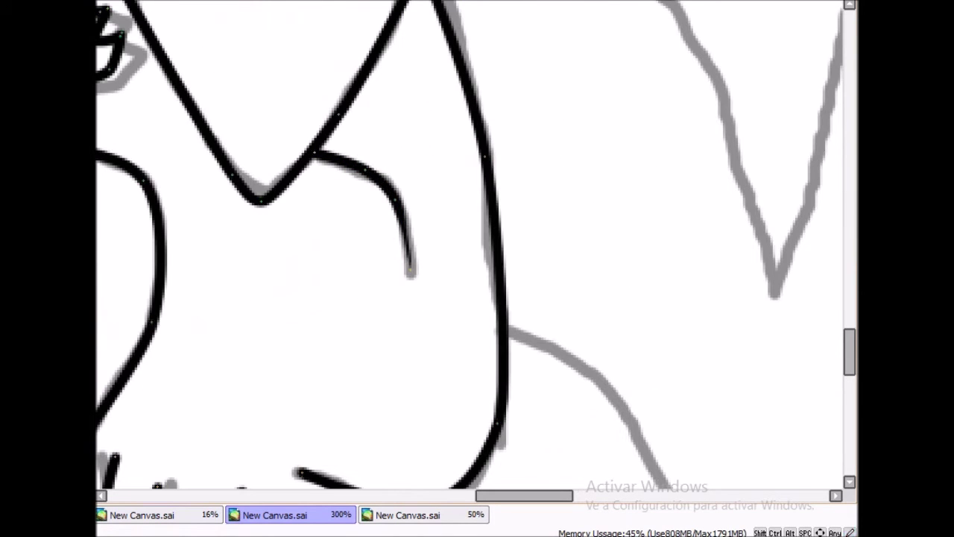
{"action": "scroll", "coordinate": [528, 286], "scroll_direction": "down", "scroll_amount": 3}
{"action": "scroll", "coordinate": [529, 285], "scroll_direction": "up", "scroll_amount": 3}
{"action": "scroll", "coordinate": [529, 285], "scroll_direction": "down", "scroll_amount": 3}
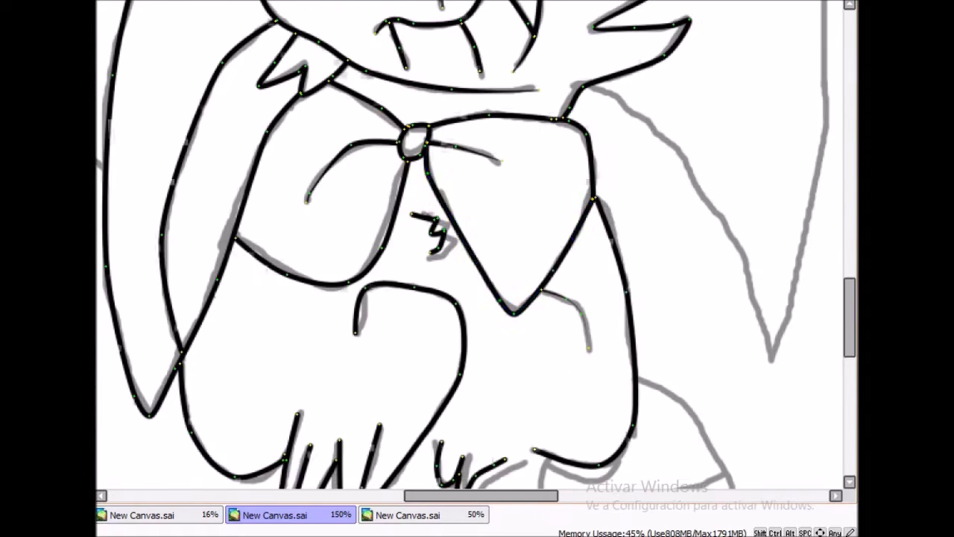
- Ink the band beneath the right-hand arm and the jagged body fur on the right side
{"action": "scroll", "coordinate": [528, 286], "scroll_direction": "up", "scroll_amount": 3}
{"action": "scroll", "coordinate": [575, 330], "scroll_direction": "down", "scroll_amount": 1}
{"action": "left_click_drag", "start_coordinate": [547, 275], "coordinate": [529, 362]}
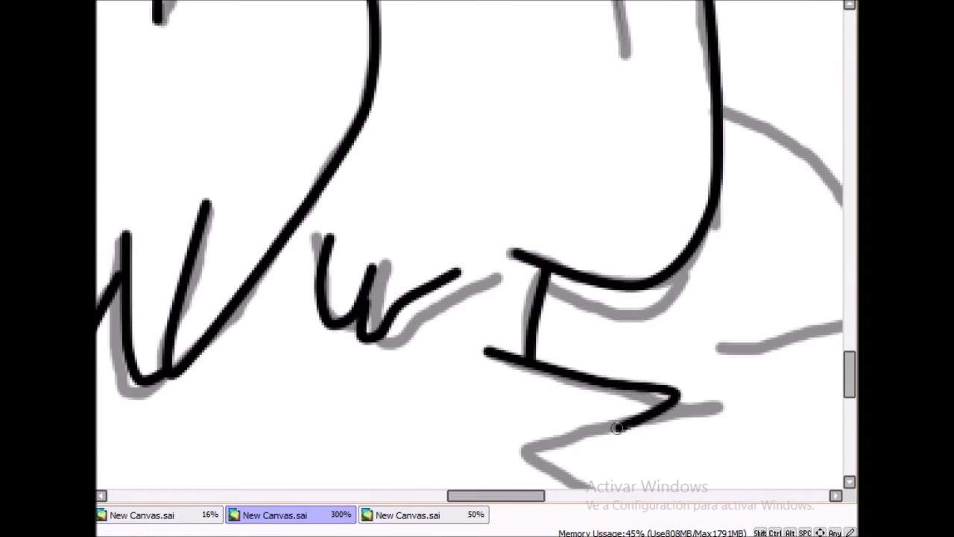
{"action": "scroll", "coordinate": [645, 413], "scroll_direction": "down", "scroll_amount": 1}
{"action": "left_click_drag", "start_coordinate": [646, 413], "coordinate": [689, 463]}
{"action": "scroll", "coordinate": [535, 457], "scroll_direction": "down", "scroll_amount": 1}
{"action": "left_click_drag", "start_coordinate": [632, 316], "coordinate": [578, 342]}
- Ink the outer outline of the drooping right-hand ear from the hair down to its tip
{"action": "scroll", "coordinate": [560, 377], "scroll_direction": "down", "scroll_amount": 4}
{"action": "scroll", "coordinate": [560, 377], "scroll_direction": "up", "scroll_amount": 5}
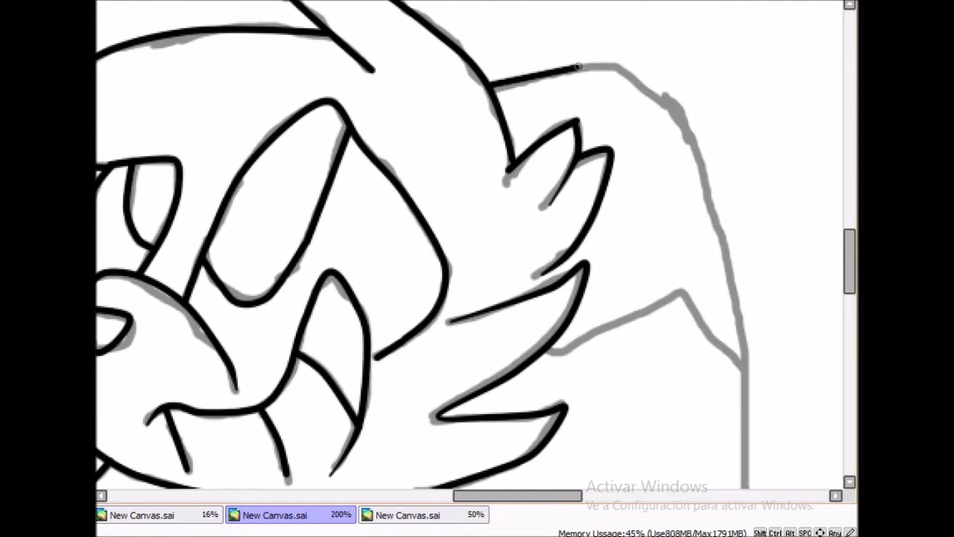
{"action": "scroll", "coordinate": [654, 109], "scroll_direction": "down", "scroll_amount": 2}
{"action": "left_click_drag", "start_coordinate": [655, 109], "coordinate": [706, 307]}
{"action": "left_click_drag", "start_coordinate": [629, 423], "coordinate": [653, 485]}
{"action": "scroll", "coordinate": [620, 239], "scroll_direction": "up", "scroll_amount": 1}
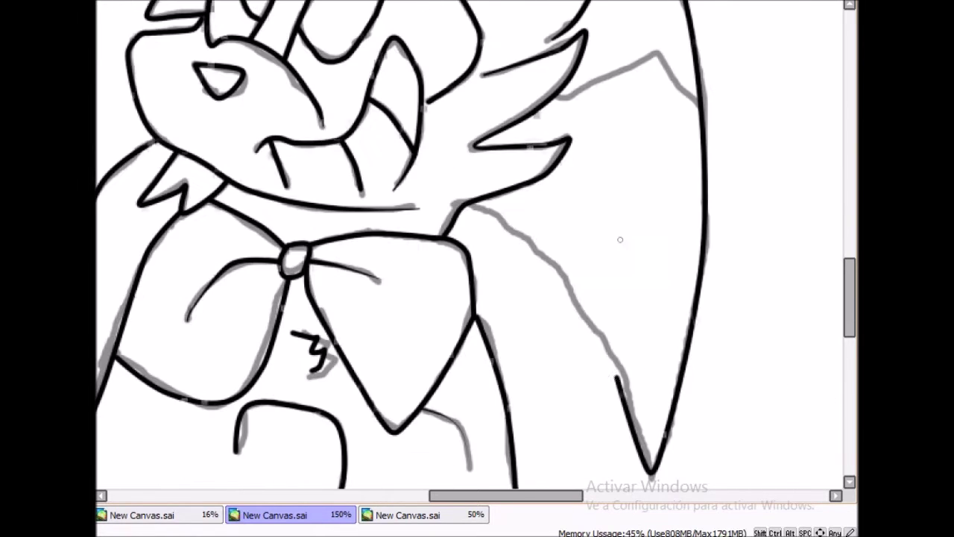
- Ink the inner fold of the right-hand ear and its inner edge up to the neck
{"action": "scroll", "coordinate": [494, 202], "scroll_direction": "up", "scroll_amount": 2}
{"action": "left_click_drag", "start_coordinate": [479, 200], "coordinate": [756, 88]}
{"action": "scroll", "coordinate": [755, 88], "scroll_direction": "down", "scroll_amount": 3}
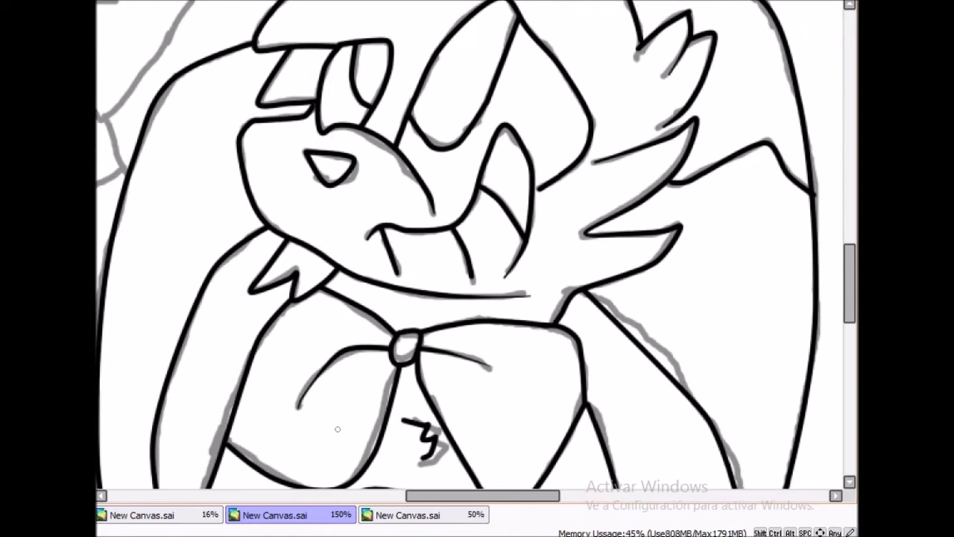
- Look at the other open canvas and return to the line art
{"action": "left_click", "coordinate": [408, 514]}
{"action": "scroll", "coordinate": [469, 298], "scroll_direction": "up", "scroll_amount": 1}
{"action": "left_click", "coordinate": [275, 515]}
{"action": "scroll", "coordinate": [502, 227], "scroll_direction": "down", "scroll_amount": 3}
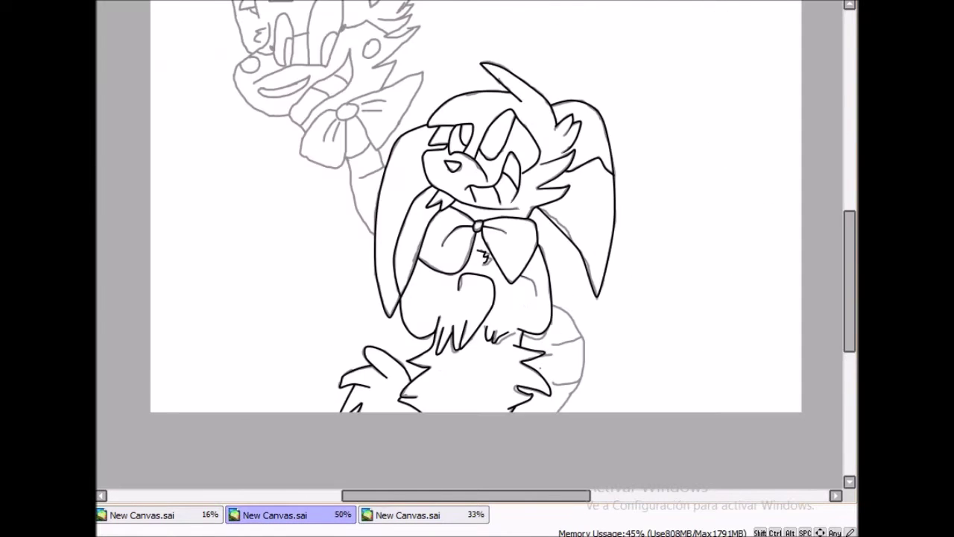
- Ink the curved tail outline behind the body and its cross stripe
{"action": "scroll", "coordinate": [502, 226], "scroll_direction": "up", "scroll_amount": 5}
{"action": "scroll", "coordinate": [502, 227], "scroll_direction": "down", "scroll_amount": 2}
{"action": "left_click_drag", "start_coordinate": [580, 375], "coordinate": [610, 334]}
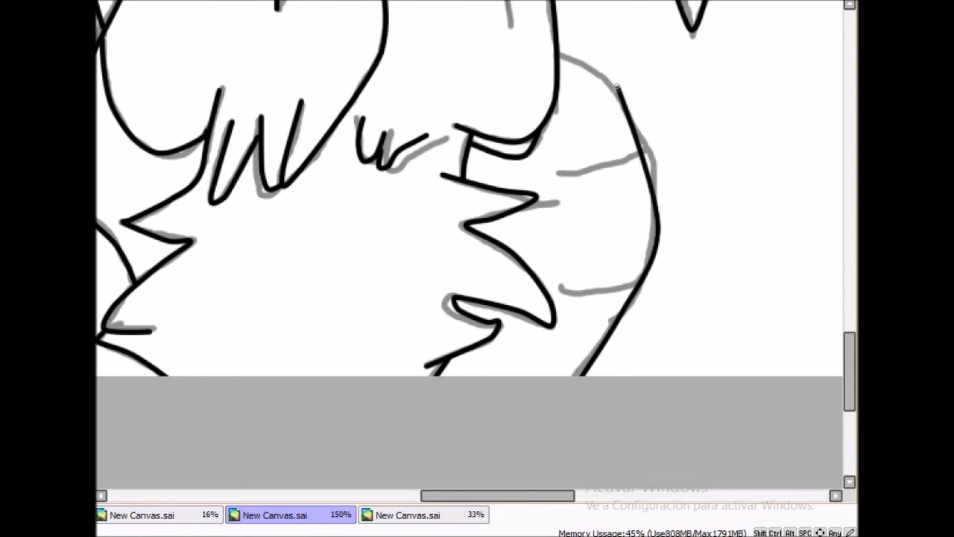
{"action": "scroll", "coordinate": [593, 166], "scroll_direction": "up", "scroll_amount": 2}
{"action": "left_click_drag", "start_coordinate": [701, 130], "coordinate": [549, 196]}
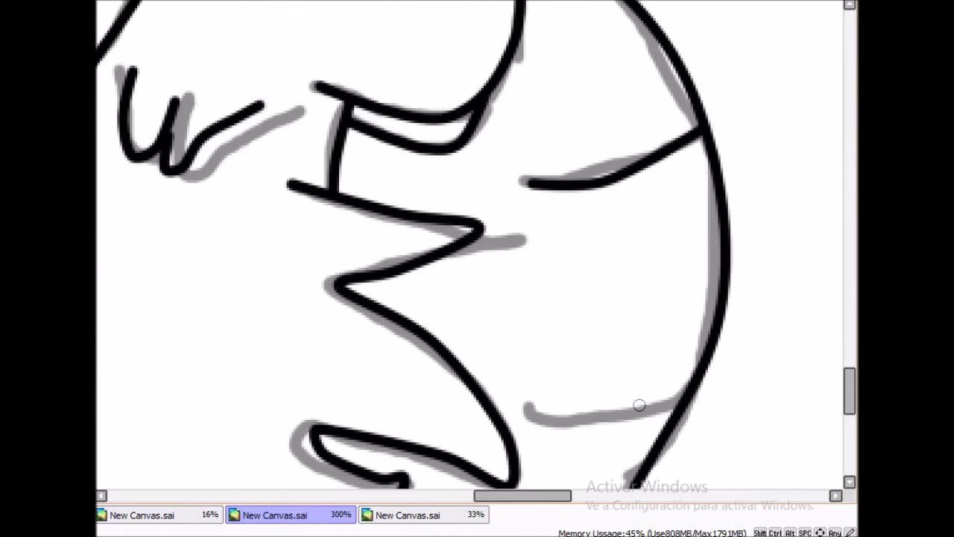
- Ink the rear character's long neck outline down to the front character's ear
{"action": "scroll", "coordinate": [687, 393], "scroll_direction": "down", "scroll_amount": 6}
{"action": "scroll", "coordinate": [485, 305], "scroll_direction": "up", "scroll_amount": 4}
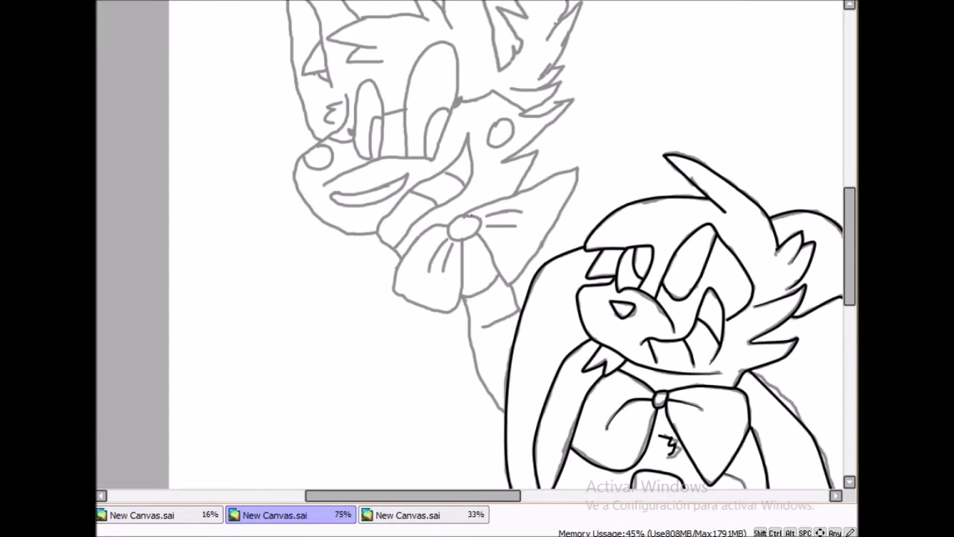
{"action": "left_click_drag", "start_coordinate": [485, 305], "coordinate": [427, 282]}
{"action": "scroll", "coordinate": [517, 303], "scroll_direction": "up", "scroll_amount": 4}
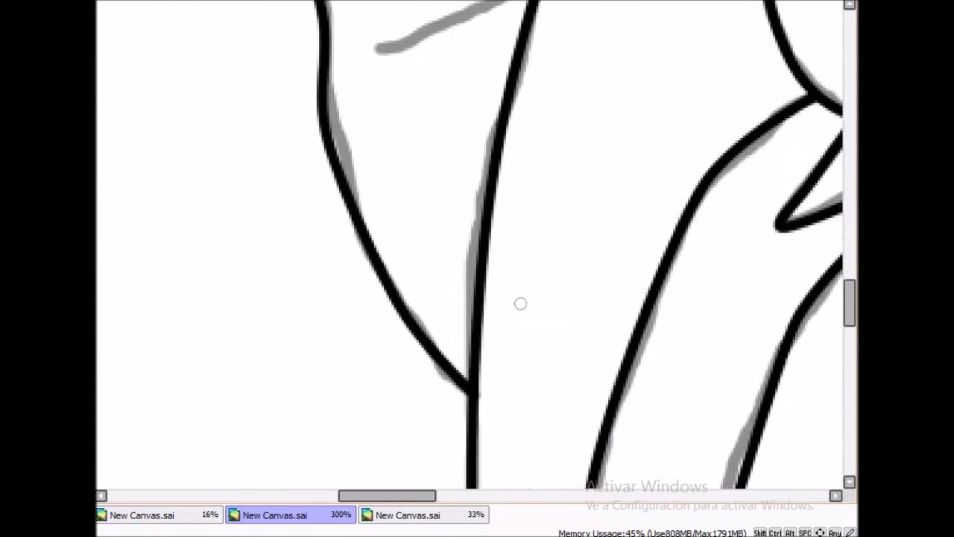
- Ink the top edge of the rear character's neck below the bow and the short cross stripe on the neck
{"action": "scroll", "coordinate": [518, 303], "scroll_direction": "down", "scroll_amount": 4}
{"action": "scroll", "coordinate": [505, 278], "scroll_direction": "up", "scroll_amount": 4}
{"action": "left_click_drag", "start_coordinate": [426, 286], "coordinate": [506, 278]}
{"action": "scroll", "coordinate": [505, 277], "scroll_direction": "down", "scroll_amount": 4}
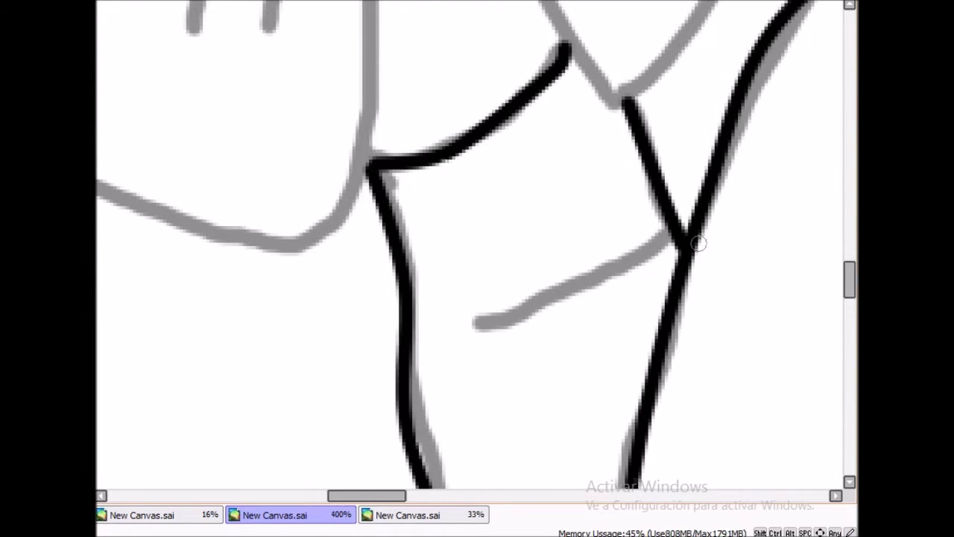
{"action": "scroll", "coordinate": [492, 328], "scroll_direction": "up", "scroll_amount": 4}
{"action": "mouse_move", "coordinate": [463, 334]}
{"action": "left_mouse_down"}
{"action": "mouse_move", "coordinate": [510, 377]}
{"action": "mouse_move", "coordinate": [597, 317]}
{"action": "left_mouse_up"}
{"action": "scroll", "coordinate": [596, 317], "scroll_direction": "down", "scroll_amount": 3}
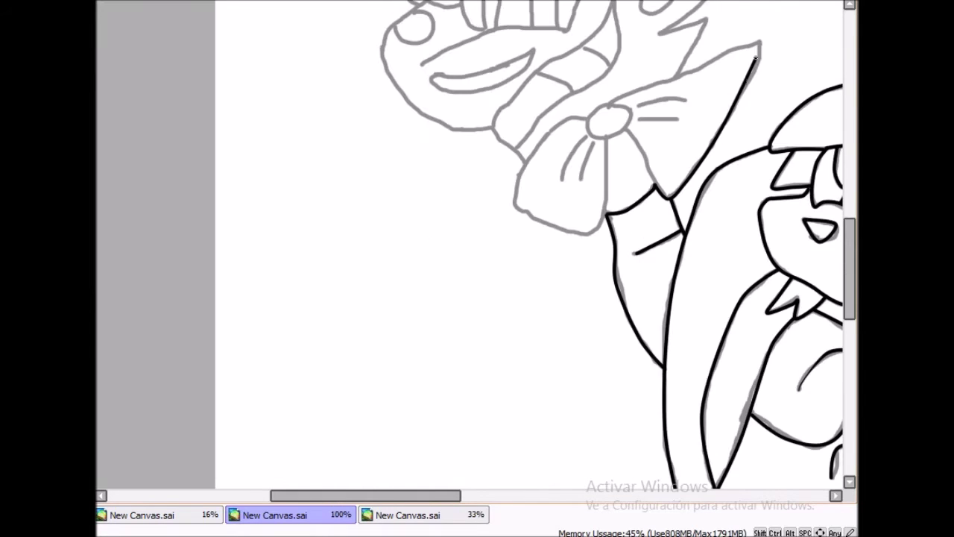
- Ink the outline of the bow's pointed right-hand lobe, from its outer tip back to the knot
{"action": "scroll", "coordinate": [739, 50], "scroll_direction": "up", "scroll_amount": 2}
{"action": "left_click_drag", "start_coordinate": [788, 85], "coordinate": [214, 341]}
{"action": "scroll", "coordinate": [213, 340], "scroll_direction": "down", "scroll_amount": 1}
{"action": "scroll", "coordinate": [469, 266], "scroll_direction": "up", "scroll_amount": 1}
{"action": "scroll", "coordinate": [506, 430], "scroll_direction": "down", "scroll_amount": 1}
{"action": "scroll", "coordinate": [507, 430], "scroll_direction": "up", "scroll_amount": 1}
- Ink the bow's round knot and the two fold lines on the right-hand lobe
{"action": "mouse_move", "coordinate": [489, 445]}
{"action": "left_mouse_down"}
{"action": "mouse_move", "coordinate": [437, 299]}
{"action": "mouse_move", "coordinate": [378, 230]}
{"action": "left_mouse_up"}
{"action": "mouse_move", "coordinate": [366, 129]}
{"action": "left_mouse_down"}
{"action": "mouse_move", "coordinate": [246, 261]}
{"action": "mouse_move", "coordinate": [321, 116]}
{"action": "mouse_move", "coordinate": [358, 126]}
{"action": "left_mouse_up"}
{"action": "mouse_move", "coordinate": [388, 133]}
{"action": "left_mouse_down"}
{"action": "mouse_move", "coordinate": [552, 101]}
{"action": "mouse_move", "coordinate": [626, 105]}
{"action": "left_mouse_up"}
{"action": "left_click_drag", "start_coordinate": [409, 187], "coordinate": [593, 172]}
{"action": "scroll", "coordinate": [594, 172], "scroll_direction": "down", "scroll_amount": 3}
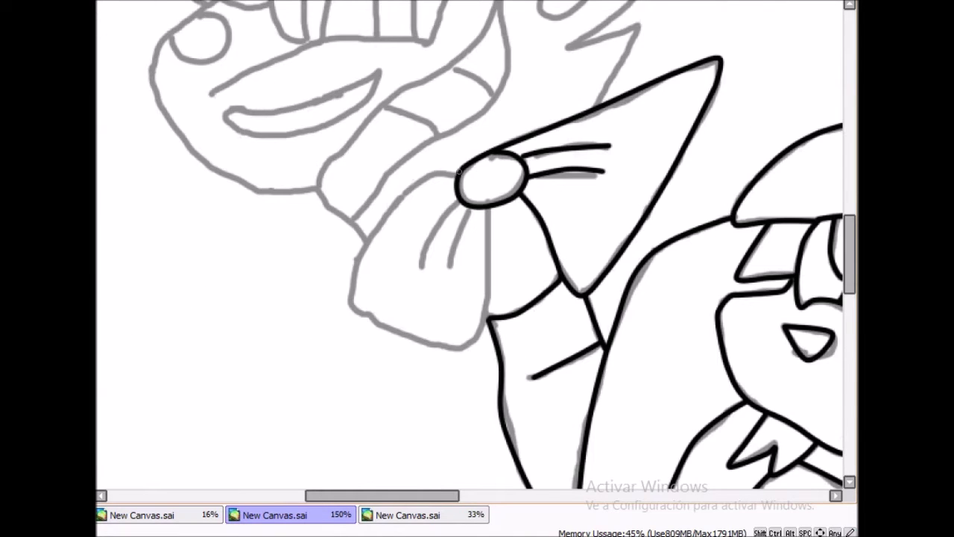
- Ink the outline of the bow's rounded left-hand lobe and its straight inner edge below the knot
{"action": "scroll", "coordinate": [395, 203], "scroll_direction": "up", "scroll_amount": 1}
{"action": "left_click_drag", "start_coordinate": [419, 167], "coordinate": [357, 312]}
{"action": "left_click_drag", "start_coordinate": [542, 313], "coordinate": [545, 170]}
{"action": "scroll", "coordinate": [542, 313], "scroll_direction": "down", "scroll_amount": 3}
- Ink the two fold lines running from the knot into the bow's left-hand lobe
{"action": "scroll", "coordinate": [477, 298], "scroll_direction": "up", "scroll_amount": 3}
{"action": "left_click_drag", "start_coordinate": [373, 416], "coordinate": [490, 298]}
{"action": "left_click_drag", "start_coordinate": [451, 417], "coordinate": [532, 254]}
{"action": "scroll", "coordinate": [98, 342], "scroll_direction": "down", "scroll_amount": 2}
{"action": "scroll", "coordinate": [488, 294], "scroll_direction": "up", "scroll_amount": 2}
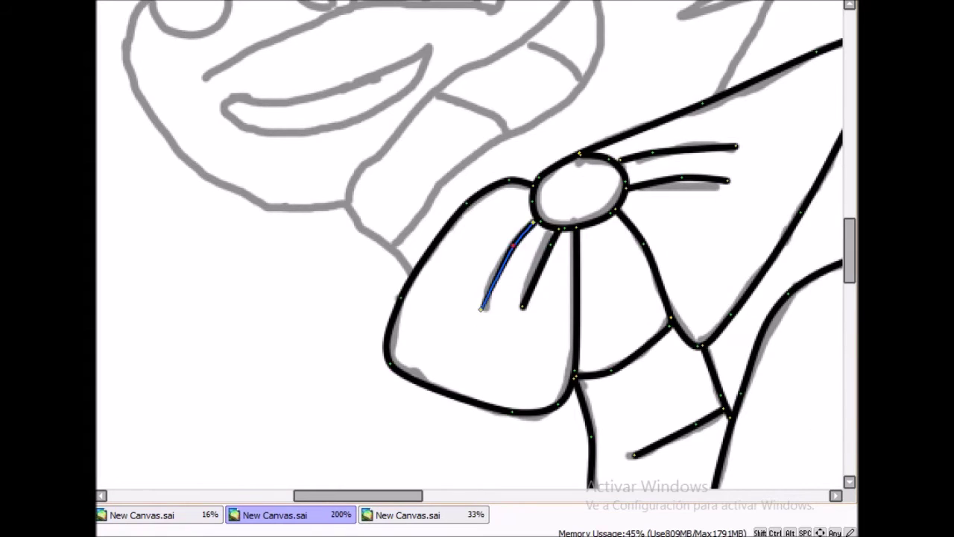
{"action": "scroll", "coordinate": [561, 291], "scroll_direction": "down", "scroll_amount": 1}
{"action": "scroll", "coordinate": [477, 246], "scroll_direction": "down", "scroll_amount": 3}
- Ink the jagged neck and cheek fur spikes above the bow's right-hand lobe
{"action": "scroll", "coordinate": [477, 246], "scroll_direction": "up", "scroll_amount": 2}
{"action": "scroll", "coordinate": [477, 246], "scroll_direction": "up", "scroll_amount": 3}
{"action": "mouse_move", "coordinate": [377, 154]}
{"action": "left_mouse_down"}
{"action": "mouse_move", "coordinate": [517, 102]}
{"action": "mouse_move", "coordinate": [440, 268]}
{"action": "left_mouse_up"}
{"action": "scroll", "coordinate": [440, 269], "scroll_direction": "down", "scroll_amount": 2}
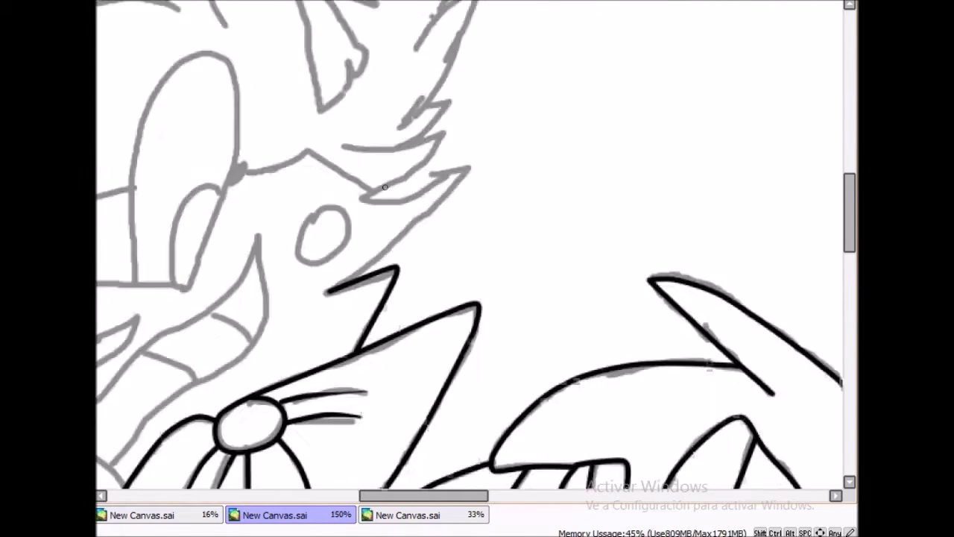
{"action": "scroll", "coordinate": [440, 268], "scroll_direction": "up", "scroll_amount": 2}
{"action": "left_click_drag", "start_coordinate": [343, 369], "coordinate": [543, 144]}
{"action": "scroll", "coordinate": [543, 145], "scroll_direction": "down", "scroll_amount": 1}
{"action": "mouse_move", "coordinate": [656, 108]}
{"action": "left_mouse_down"}
{"action": "mouse_move", "coordinate": [321, 216]}
{"action": "mouse_move", "coordinate": [452, 133]}
{"action": "left_mouse_up"}
{"action": "scroll", "coordinate": [350, 211], "scroll_direction": "down", "scroll_amount": 1}
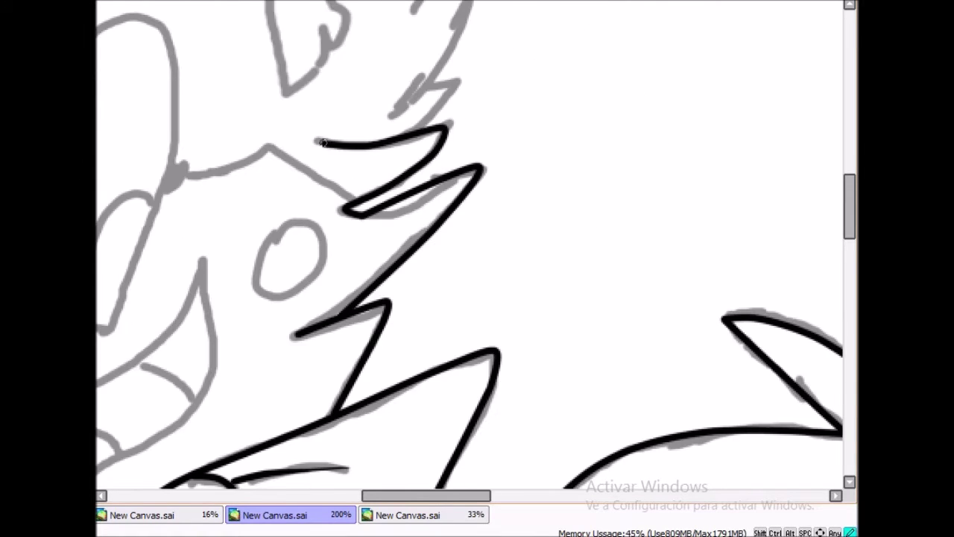
- Ink the small fur tufts between the cheek and the rear character's right-hand ear
{"action": "scroll", "coordinate": [322, 143], "scroll_direction": "up", "scroll_amount": 2}
{"action": "left_click_drag", "start_coordinate": [322, 92], "coordinate": [373, 22]}
{"action": "scroll", "coordinate": [372, 22], "scroll_direction": "down", "scroll_amount": 2}
{"action": "key", "text": "ctrl+z"}
{"action": "left_click_drag", "start_coordinate": [320, 191], "coordinate": [394, 74]}
{"action": "scroll", "coordinate": [395, 75], "scroll_direction": "up", "scroll_amount": 1}
- Ink the outer edge of the right-hand ear from the fur tufts up to its tip
{"action": "scroll", "coordinate": [431, 173], "scroll_direction": "down", "scroll_amount": 2}
{"action": "scroll", "coordinate": [430, 174], "scroll_direction": "up", "scroll_amount": 2}
{"action": "left_click_drag", "start_coordinate": [556, 415], "coordinate": [319, 81]}
{"action": "key", "text": "ctrl+z"}
{"action": "mouse_move", "coordinate": [543, 490]}
{"action": "left_mouse_down"}
{"action": "mouse_move", "coordinate": [284, 207]}
{"action": "mouse_move", "coordinate": [186, 4]}
{"action": "left_mouse_up"}
{"action": "scroll", "coordinate": [386, 189], "scroll_direction": "down", "scroll_amount": 1}
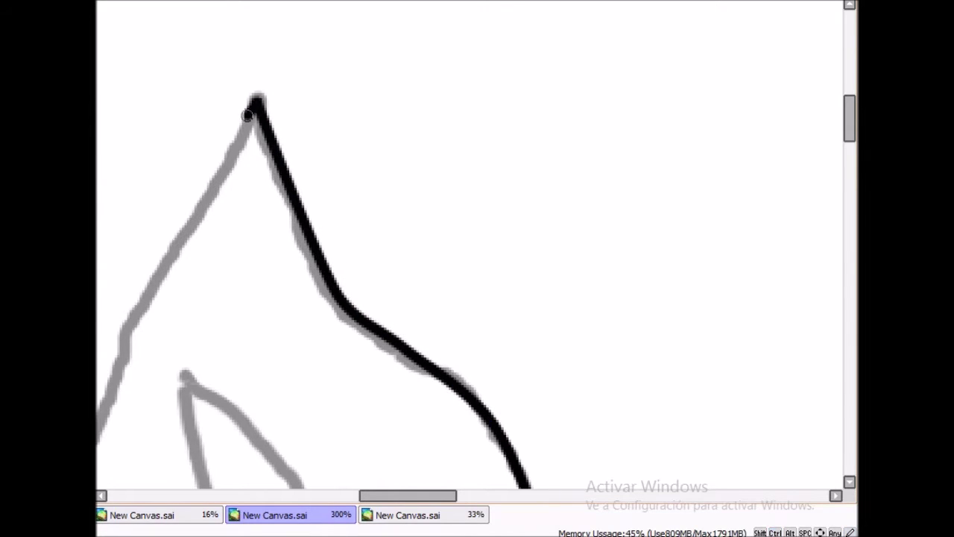
- Ink the other edge of the right-hand ear and the jagged inner-ear shape
{"action": "scroll", "coordinate": [385, 189], "scroll_direction": "down", "scroll_amount": 1}
{"action": "left_click_drag", "start_coordinate": [319, 96], "coordinate": [260, 276]}
{"action": "scroll", "coordinate": [231, 154], "scroll_direction": "up", "scroll_amount": 1}
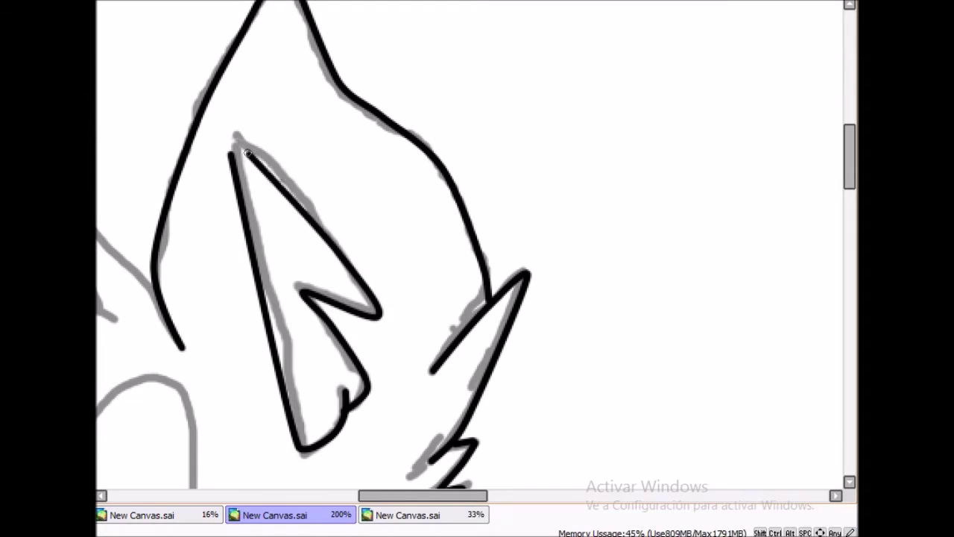
- Ink the pointed hair tuft beside the right-hand ear and the top line of the head
{"action": "scroll", "coordinate": [248, 153], "scroll_direction": "down", "scroll_amount": 1}
{"action": "scroll", "coordinate": [416, 188], "scroll_direction": "up", "scroll_amount": 2}
{"action": "left_click_drag", "start_coordinate": [326, 102], "coordinate": [259, 90]}
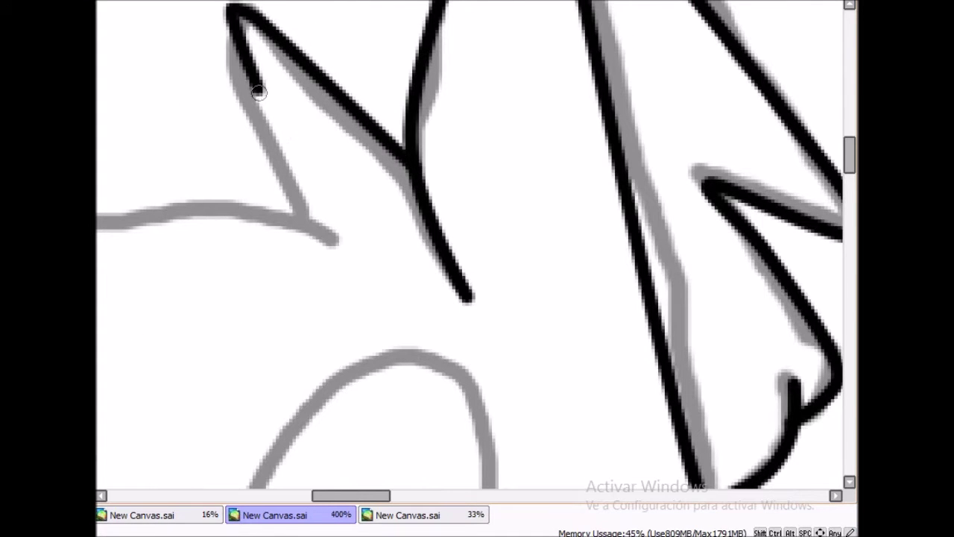
{"action": "left_click_drag", "start_coordinate": [299, 212], "coordinate": [170, 211]}
{"action": "scroll", "coordinate": [171, 211], "scroll_direction": "down", "scroll_amount": 1}
{"action": "scroll", "coordinate": [415, 181], "scroll_direction": "up", "scroll_amount": 1}
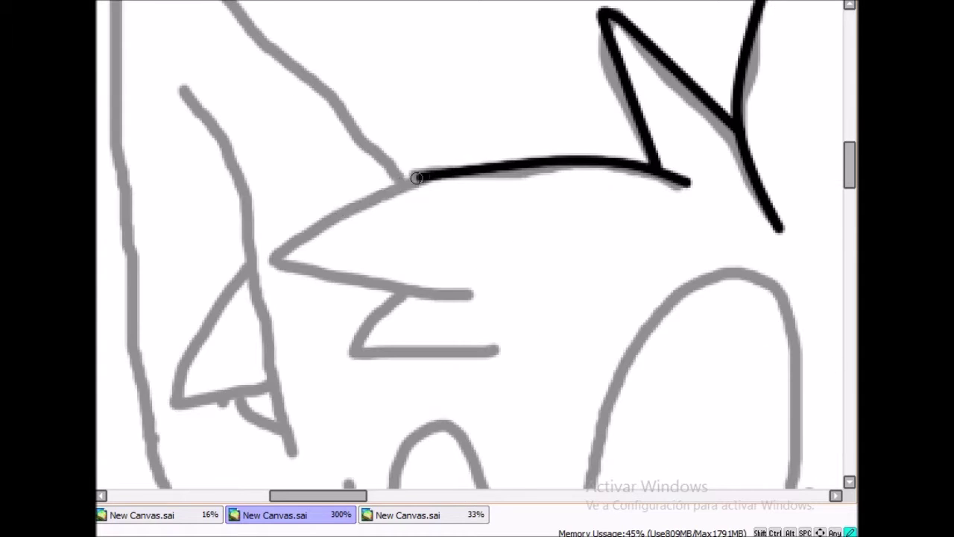
- Ink the two pointed fringe spikes on the rear character's forehead
{"action": "left_click_drag", "start_coordinate": [415, 181], "coordinate": [500, 283]}
{"action": "scroll", "coordinate": [501, 283], "scroll_direction": "up", "scroll_amount": 1}
{"action": "mouse_move", "coordinate": [399, 277]}
{"action": "left_mouse_down"}
{"action": "mouse_move", "coordinate": [377, 374]}
{"action": "mouse_move", "coordinate": [331, 155]}
{"action": "mouse_move", "coordinate": [171, 7]}
{"action": "left_mouse_up"}
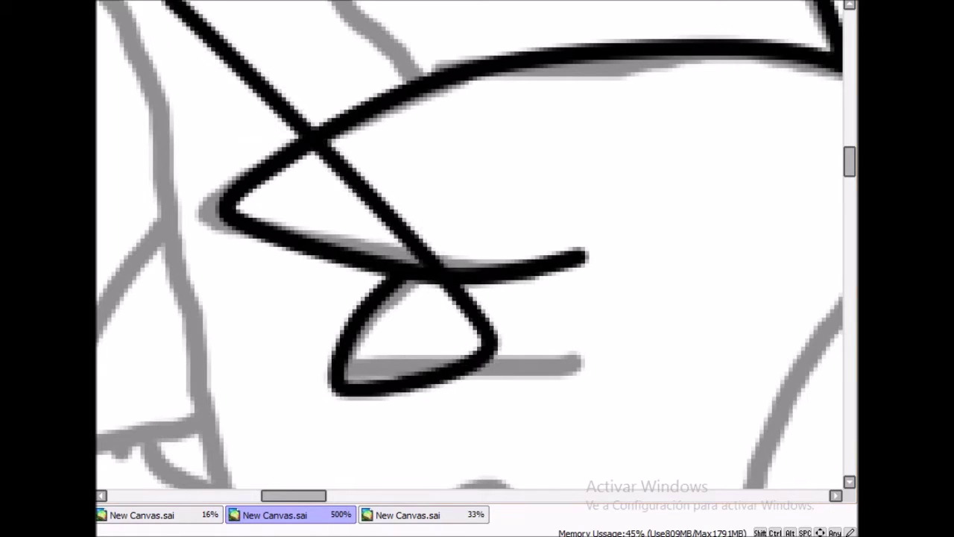
{"action": "key", "text": "ctrl+z"}
{"action": "scroll", "coordinate": [447, 223], "scroll_direction": "down", "scroll_amount": 2}
{"action": "scroll", "coordinate": [597, 290], "scroll_direction": "up", "scroll_amount": 1}
- Ink the outline of the rear character's left-hand ear and its inner fold with the fur tuft
{"action": "left_click_drag", "start_coordinate": [431, 119], "coordinate": [447, 246]}
{"action": "scroll", "coordinate": [447, 246], "scroll_direction": "down", "scroll_amount": 3}
{"action": "left_click_drag", "start_coordinate": [432, 15], "coordinate": [462, 224]}
{"action": "scroll", "coordinate": [451, 104], "scroll_direction": "up", "scroll_amount": 2}
{"action": "scroll", "coordinate": [520, 336], "scroll_direction": "up", "scroll_amount": 3}
{"action": "mouse_move", "coordinate": [494, 173]}
{"action": "left_mouse_down"}
{"action": "mouse_move", "coordinate": [360, 409]}
{"action": "mouse_move", "coordinate": [556, 395]}
{"action": "left_mouse_up"}
{"action": "scroll", "coordinate": [555, 395], "scroll_direction": "down", "scroll_amount": 3}
- Ink the small zigzag tuft below the left-hand ear and the curved face line down to the nose
{"action": "mouse_move", "coordinate": [640, 279]}
{"action": "left_mouse_down"}
{"action": "mouse_move", "coordinate": [527, 375]}
{"action": "mouse_move", "coordinate": [585, 446]}
{"action": "left_mouse_up"}
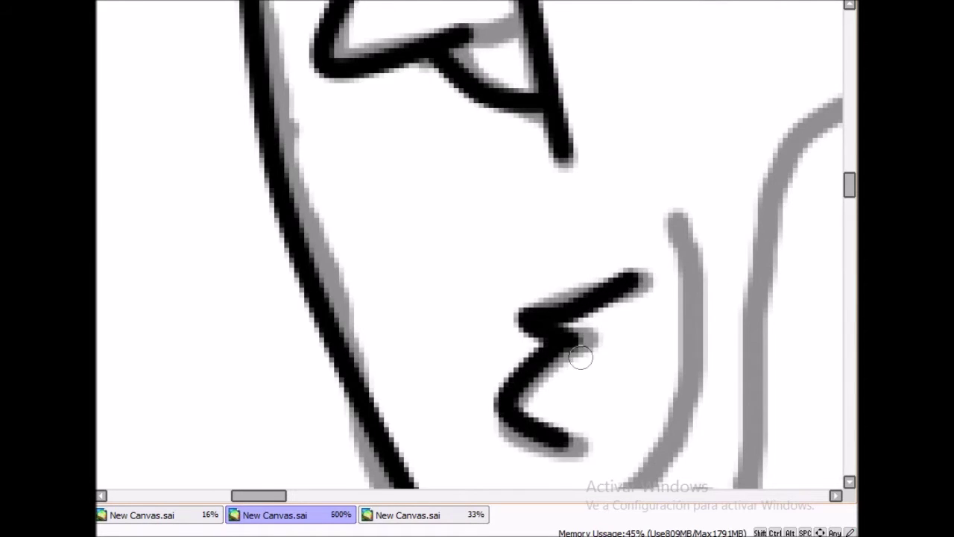
{"action": "scroll", "coordinate": [585, 446], "scroll_direction": "down", "scroll_amount": 2}
{"action": "scroll", "coordinate": [675, 157], "scroll_direction": "up", "scroll_amount": 2}
{"action": "left_click_drag", "start_coordinate": [633, 138], "coordinate": [472, 451]}
{"action": "scroll", "coordinate": [472, 451], "scroll_direction": "down", "scroll_amount": 2}
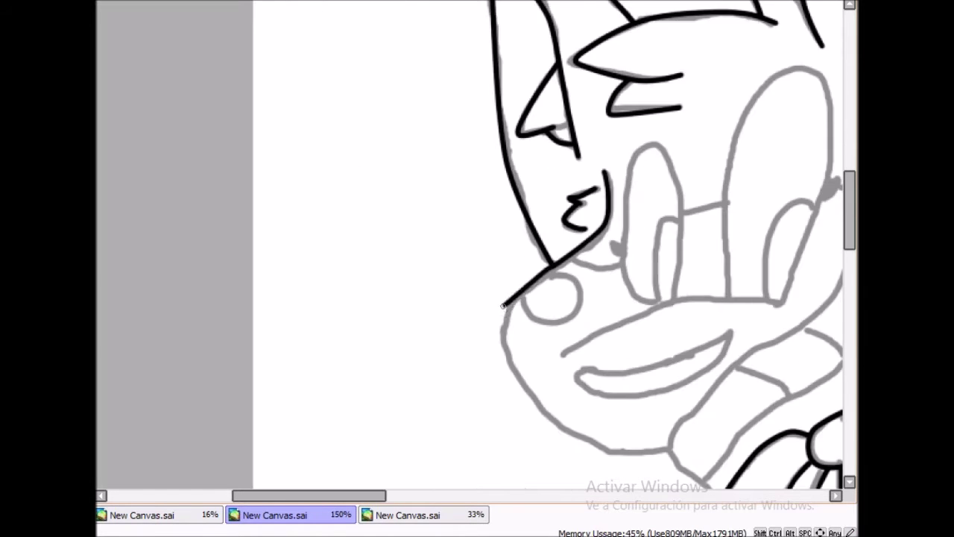
- Ink the rounded muzzle and chin outline down to the front of the neck
{"action": "scroll", "coordinate": [581, 125], "scroll_direction": "up", "scroll_amount": 1}
{"action": "left_click_drag", "start_coordinate": [582, 125], "coordinate": [524, 302]}
{"action": "scroll", "coordinate": [639, 358], "scroll_direction": "up", "scroll_amount": 2}
{"action": "mouse_move", "coordinate": [595, 338]}
{"action": "left_mouse_down"}
{"action": "mouse_move", "coordinate": [638, 358]}
{"action": "mouse_move", "coordinate": [745, 466]}
{"action": "left_mouse_up"}
{"action": "scroll", "coordinate": [746, 466], "scroll_direction": "down", "scroll_amount": 2}
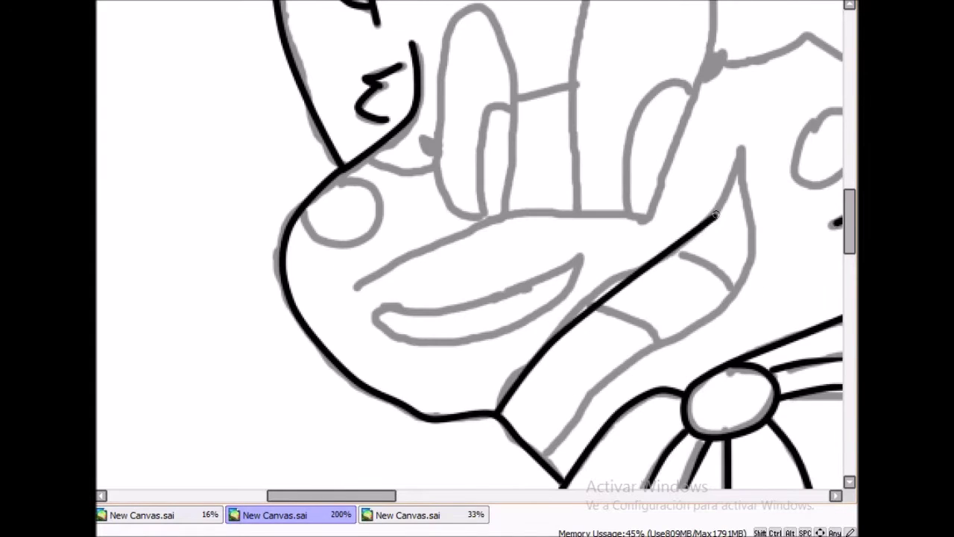
- Ink the curved pointed band behind the jaw and its two cross stripes
{"action": "left_click_drag", "start_coordinate": [599, 306], "coordinate": [662, 334]}
{"action": "scroll", "coordinate": [663, 335], "scroll_direction": "down", "scroll_amount": 4}
{"action": "scroll", "coordinate": [663, 335], "scroll_direction": "up", "scroll_amount": 5}
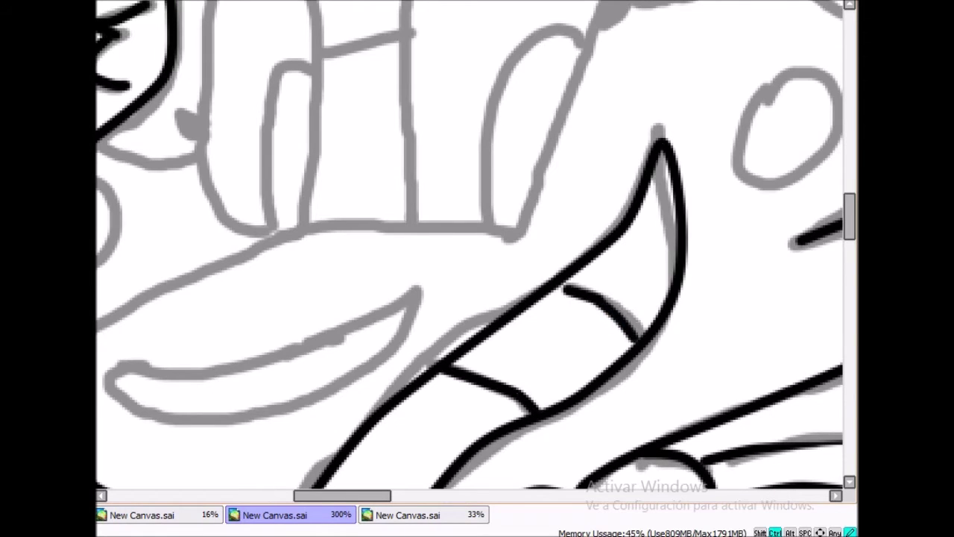
- Ink the round spot on the rear character's cheek
{"action": "scroll", "coordinate": [645, 243], "scroll_direction": "down", "scroll_amount": 2}
{"action": "scroll", "coordinate": [645, 243], "scroll_direction": "up", "scroll_amount": 3}
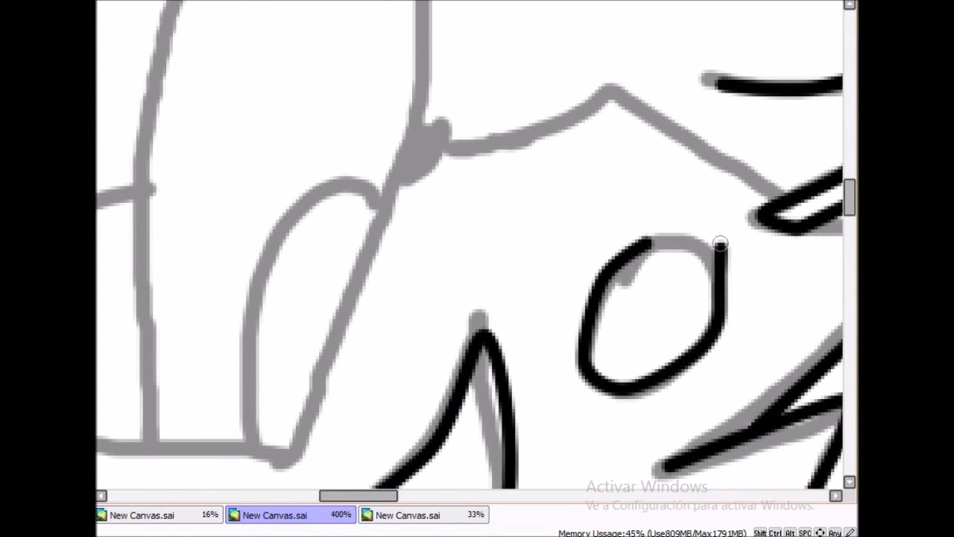
{"action": "left_click_drag", "start_coordinate": [721, 244], "coordinate": [724, 328]}
{"action": "scroll", "coordinate": [725, 328], "scroll_direction": "down", "scroll_amount": 3}
- Ink the rear character's round nose and the closed outline of its open mouth
{"action": "scroll", "coordinate": [481, 230], "scroll_direction": "up", "scroll_amount": 3}
{"action": "left_click_drag", "start_coordinate": [481, 230], "coordinate": [539, 263]}
{"action": "scroll", "coordinate": [424, 313], "scroll_direction": "up", "scroll_amount": 2}
{"action": "scroll", "coordinate": [422, 347], "scroll_direction": "down", "scroll_amount": 2}
{"action": "mouse_move", "coordinate": [456, 342]}
{"action": "left_mouse_down"}
{"action": "mouse_move", "coordinate": [748, 257]}
{"action": "mouse_move", "coordinate": [716, 328]}
{"action": "mouse_move", "coordinate": [463, 383]}
{"action": "mouse_move", "coordinate": [456, 343]}
{"action": "left_mouse_up"}
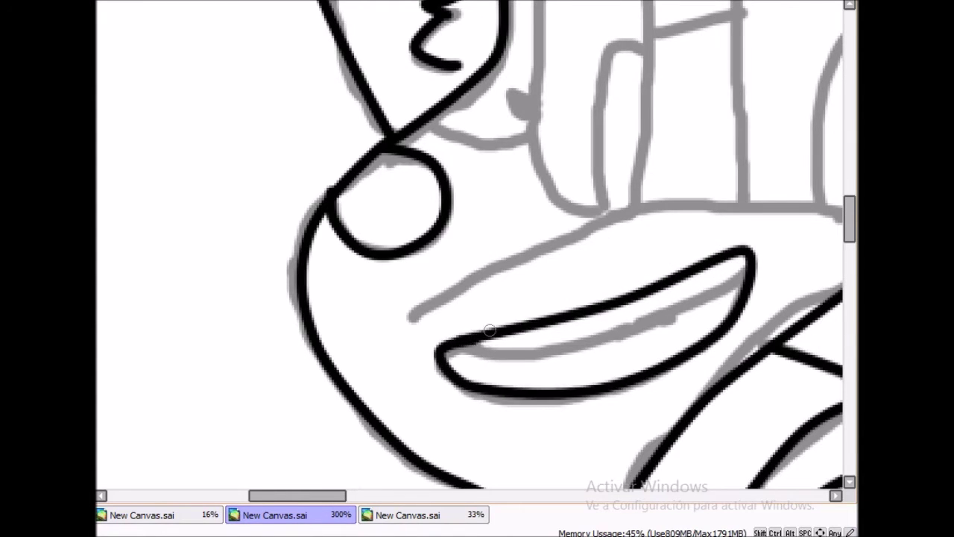
- Ink the muzzle's upper line and the large oval eye standing on it
{"action": "scroll", "coordinate": [558, 211], "scroll_direction": "down", "scroll_amount": 2}
{"action": "scroll", "coordinate": [725, 172], "scroll_direction": "down", "scroll_amount": 3}
{"action": "scroll", "coordinate": [675, 99], "scroll_direction": "up", "scroll_amount": 5}
{"action": "scroll", "coordinate": [675, 99], "scroll_direction": "down", "scroll_amount": 3}
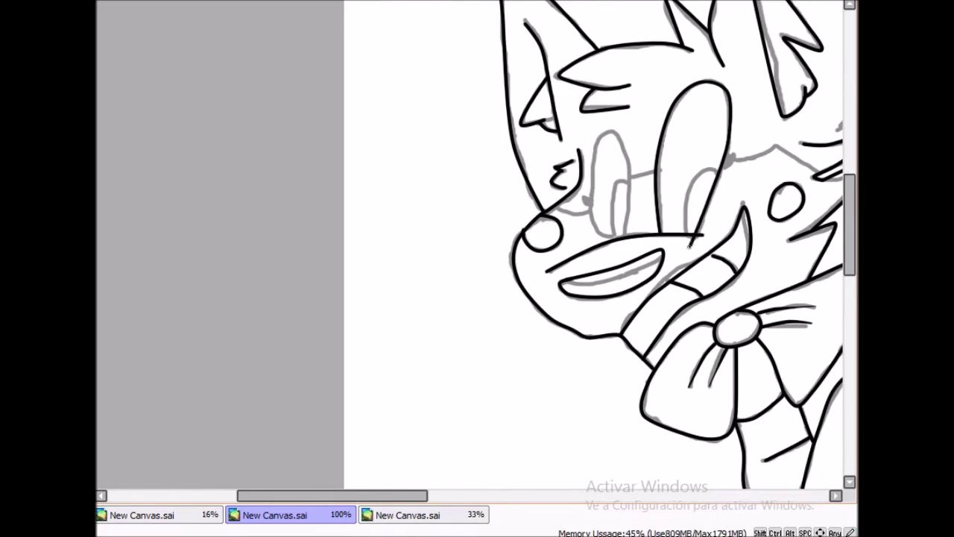
- Ink the large oval's inner arc and the small knob at its side with the line to the cheek fur
{"action": "scroll", "coordinate": [699, 242], "scroll_direction": "up", "scroll_amount": 2}
{"action": "scroll", "coordinate": [701, 149], "scroll_direction": "up", "scroll_amount": 3}
{"action": "left_click_drag", "start_coordinate": [548, 75], "coordinate": [558, 187]}
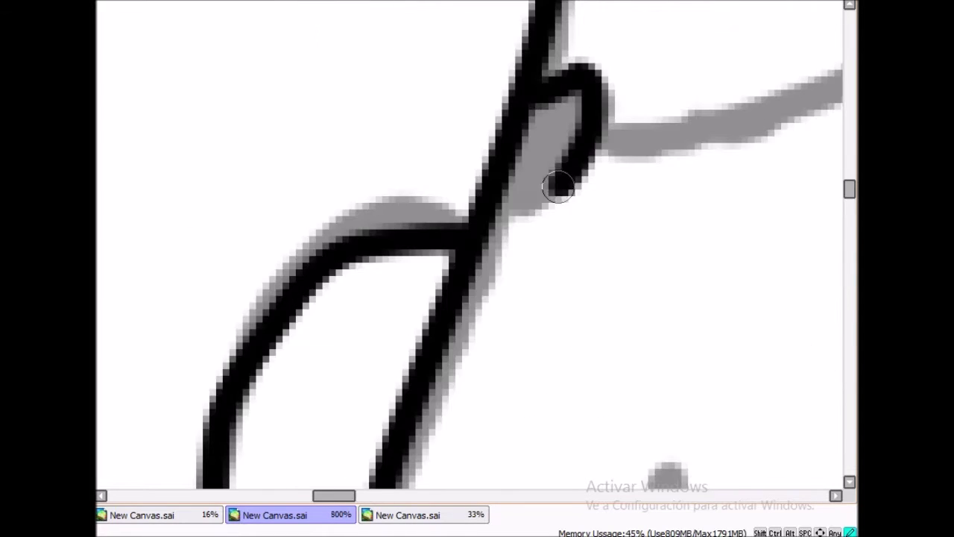
{"action": "scroll", "coordinate": [557, 187], "scroll_direction": "down", "scroll_amount": 6}
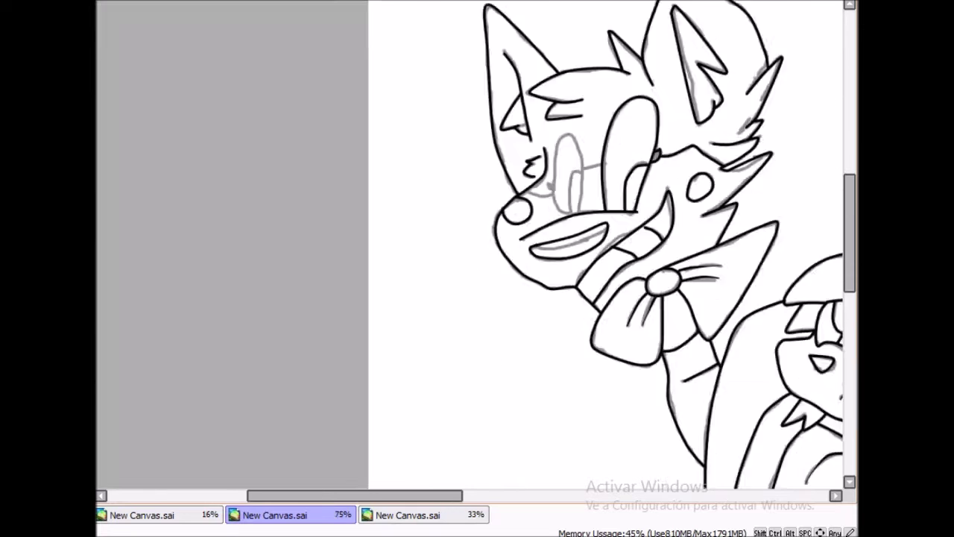
- Ink the outline of the smaller oval eye above the muzzle
{"action": "scroll", "coordinate": [500, 390], "scroll_direction": "up", "scroll_amount": 5}
{"action": "mouse_move", "coordinate": [500, 391]}
{"action": "left_mouse_down"}
{"action": "mouse_move", "coordinate": [421, 212]}
{"action": "mouse_move", "coordinate": [443, 58]}
{"action": "left_mouse_up"}
{"action": "scroll", "coordinate": [444, 58], "scroll_direction": "down", "scroll_amount": 4}
{"action": "scroll", "coordinate": [486, 52], "scroll_direction": "up", "scroll_amount": 4}
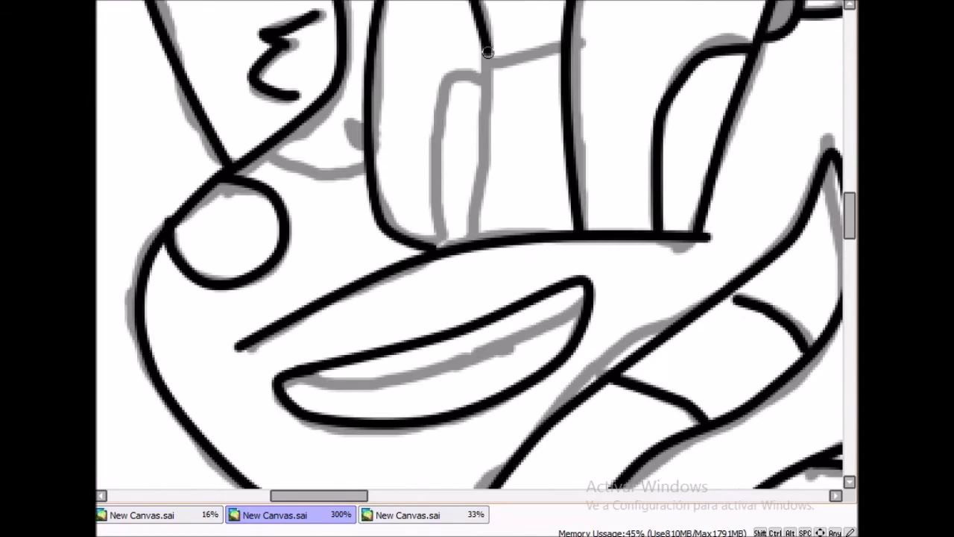
- Ink the smaller oval's inner details and side knob, and the short curve joining it to the muzzle
{"action": "scroll", "coordinate": [483, 77], "scroll_direction": "up", "scroll_amount": 3}
{"action": "left_click_drag", "start_coordinate": [399, 78], "coordinate": [388, 181]}
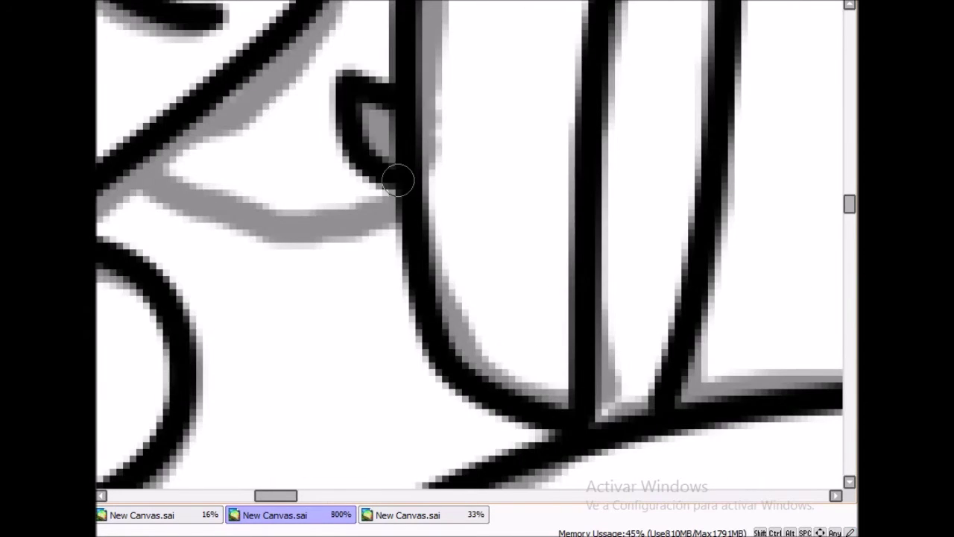
{"action": "scroll", "coordinate": [603, 63], "scroll_direction": "down", "scroll_amount": 2}
{"action": "left_click_drag", "start_coordinate": [231, 228], "coordinate": [388, 246]}
{"action": "scroll", "coordinate": [321, 246], "scroll_direction": "down", "scroll_amount": 7}
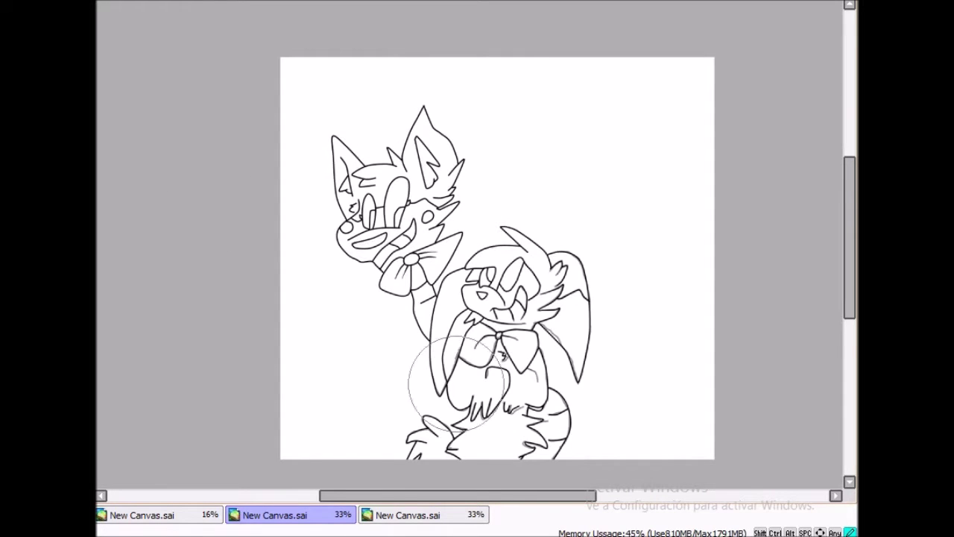
- Select the front character's head, hair and ear areas inside the line art
{"action": "scroll", "coordinate": [462, 399], "scroll_direction": "up", "scroll_amount": 3}
{"action": "scroll", "coordinate": [522, 179], "scroll_direction": "up", "scroll_amount": 3}
{"action": "scroll", "coordinate": [477, 224], "scroll_direction": "down", "scroll_amount": 3}
{"action": "scroll", "coordinate": [367, 189], "scroll_direction": "up", "scroll_amount": 4}
{"action": "scroll", "coordinate": [367, 188], "scroll_direction": "down", "scroll_amount": 4}
{"action": "scroll", "coordinate": [447, 224], "scroll_direction": "up", "scroll_amount": 5}
{"action": "scroll", "coordinate": [477, 246], "scroll_direction": "down", "scroll_amount": 5}
{"action": "scroll", "coordinate": [477, 246], "scroll_direction": "up", "scroll_amount": 5}
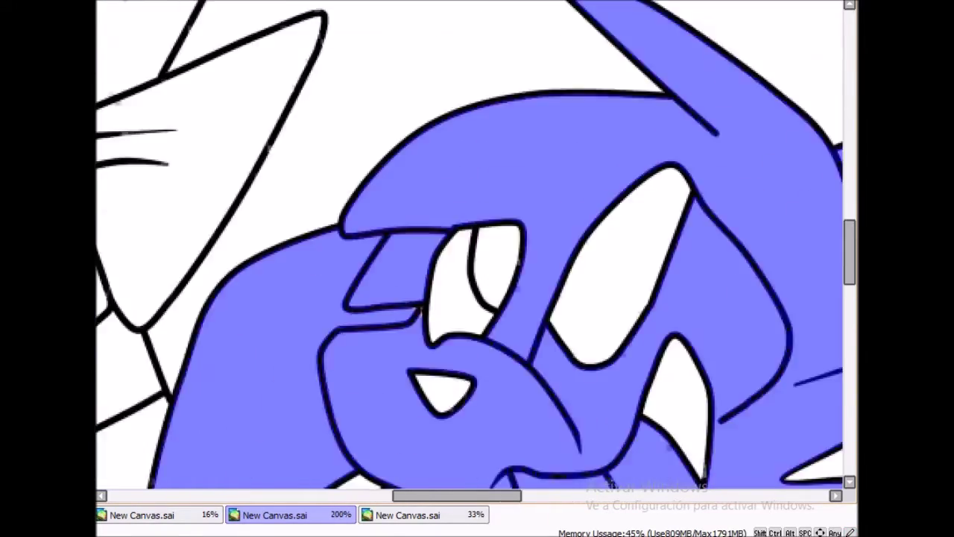
- Extend the selection over the front character's body and leg, covering the small gaps around the fur tufts
{"action": "scroll", "coordinate": [477, 246], "scroll_direction": "down", "scroll_amount": 4}
{"action": "scroll", "coordinate": [477, 246], "scroll_direction": "up", "scroll_amount": 4}
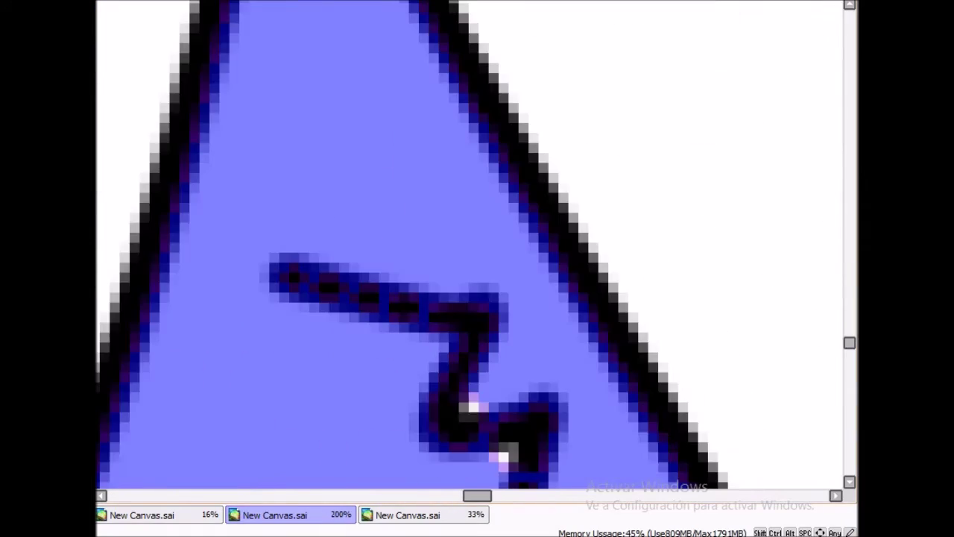
{"action": "scroll", "coordinate": [478, 246], "scroll_direction": "down", "scroll_amount": 3}
{"action": "scroll", "coordinate": [477, 246], "scroll_direction": "up", "scroll_amount": 3}
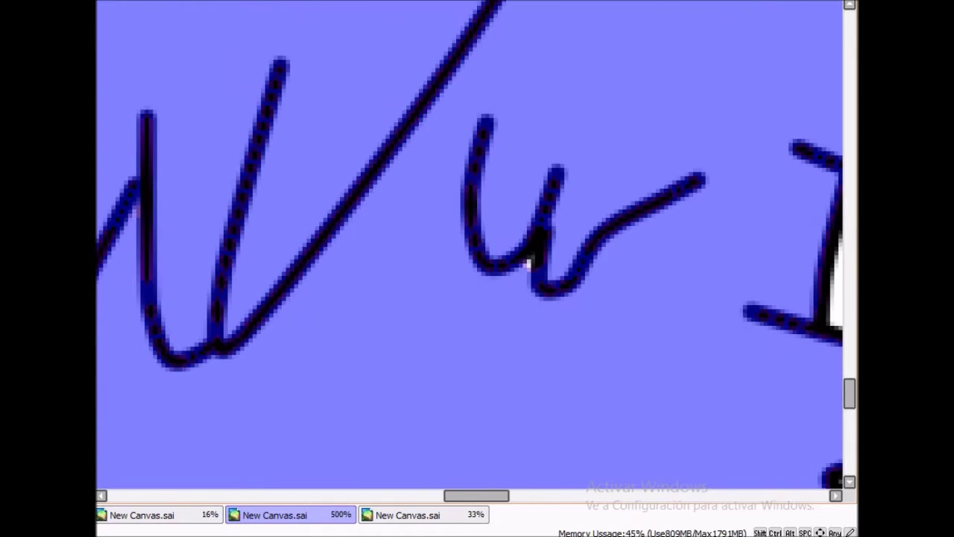
{"action": "scroll", "coordinate": [477, 246], "scroll_direction": "down", "scroll_amount": 3}
{"action": "scroll", "coordinate": [477, 246], "scroll_direction": "up", "scroll_amount": 4}
{"action": "scroll", "coordinate": [478, 246], "scroll_direction": "down", "scroll_amount": 4}
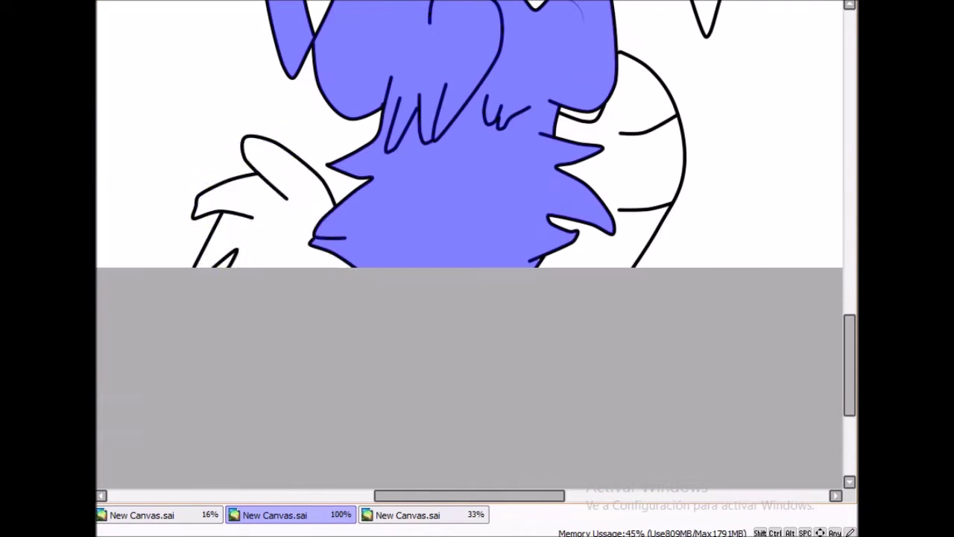
{"action": "scroll", "coordinate": [477, 246], "scroll_direction": "up", "scroll_amount": 3}
{"action": "scroll", "coordinate": [477, 246], "scroll_direction": "down", "scroll_amount": 5}
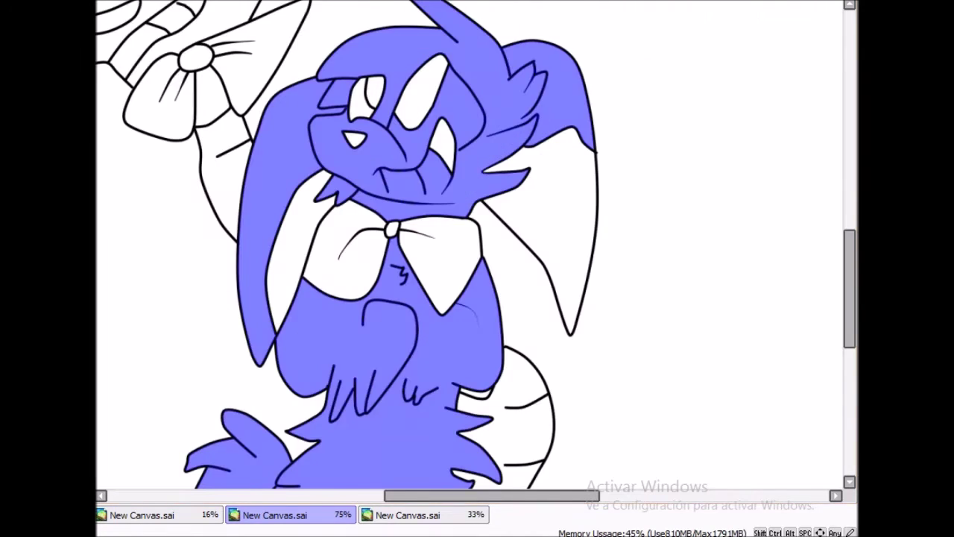
- Check the other open canvas and try closing the gaps around the front character's mouth with purple strokes
{"action": "left_click", "coordinate": [408, 515]}
{"action": "left_click", "coordinate": [275, 515]}
{"action": "scroll", "coordinate": [218, 170], "scroll_direction": "up", "scroll_amount": 4}
{"action": "mouse_move", "coordinate": [219, 173]}
{"action": "left_mouse_down"}
{"action": "mouse_move", "coordinate": [290, 273]}
{"action": "mouse_move", "coordinate": [432, 251]}
{"action": "left_mouse_up"}
{"action": "scroll", "coordinate": [383, 258], "scroll_direction": "up", "scroll_amount": 3}
{"action": "scroll", "coordinate": [478, 246], "scroll_direction": "down", "scroll_amount": 4}
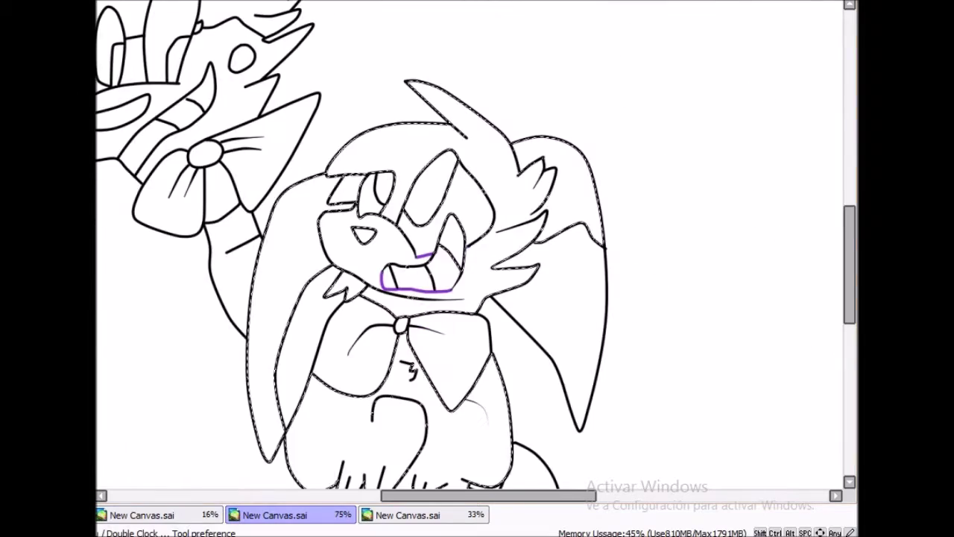
{"action": "key", "text": "ctrl+z"}
- Try painting the front character's hair and ears purple inside the selection, and undo the purple paint
{"action": "scroll", "coordinate": [373, 223], "scroll_direction": "up", "scroll_amount": 4}
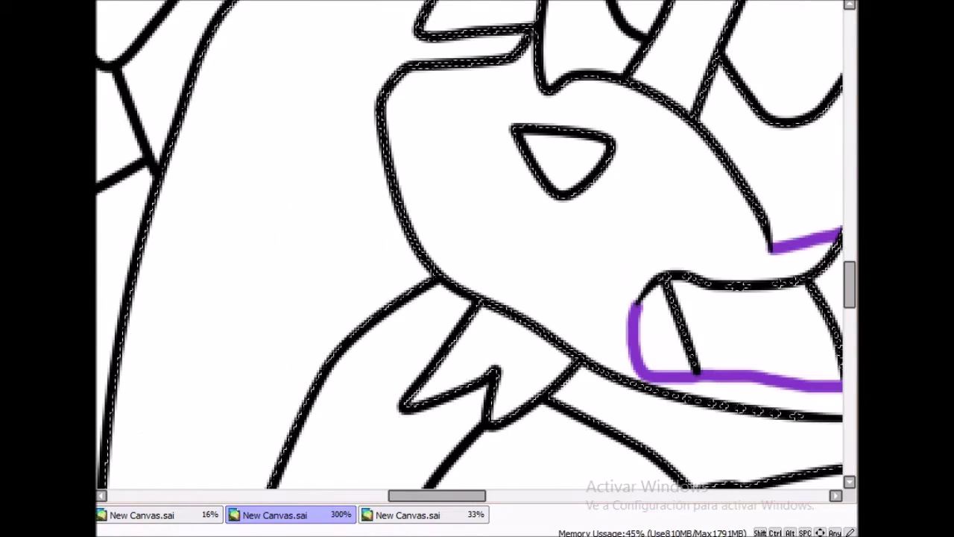
{"action": "scroll", "coordinate": [478, 246], "scroll_direction": "down", "scroll_amount": 3}
{"action": "left_click_drag", "start_coordinate": [298, 238], "coordinate": [249, 370]}
{"action": "scroll", "coordinate": [250, 370], "scroll_direction": "down", "scroll_amount": 3}
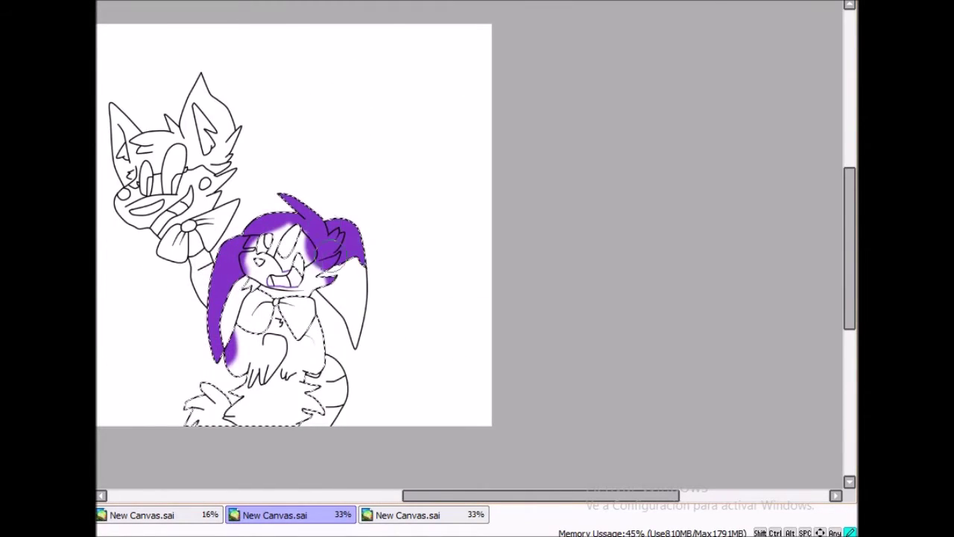
{"action": "scroll", "coordinate": [326, 259], "scroll_direction": "up", "scroll_amount": 3}
{"action": "scroll", "coordinate": [284, 178], "scroll_direction": "up", "scroll_amount": 4}
{"action": "left_click_drag", "start_coordinate": [273, 169], "coordinate": [287, 190]}
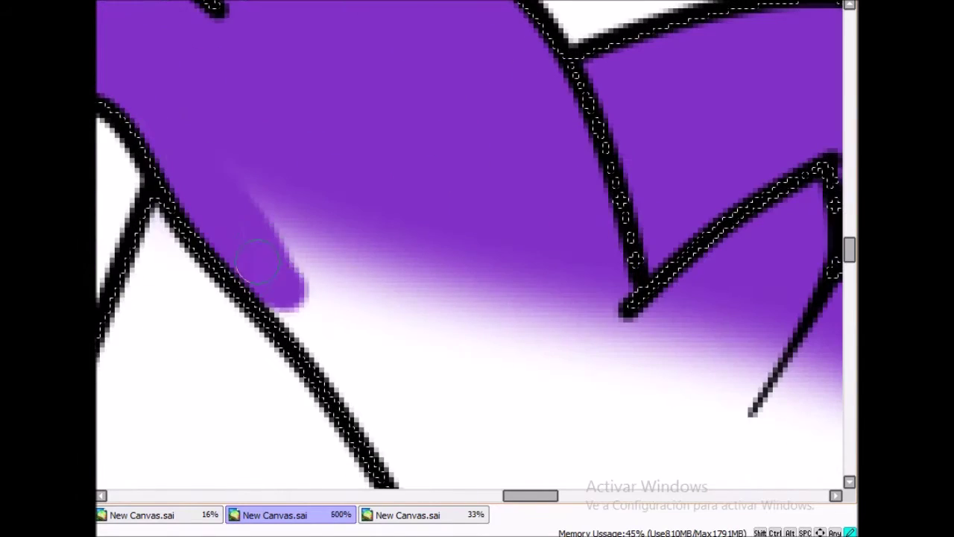
{"action": "scroll", "coordinate": [287, 190], "scroll_direction": "down", "scroll_amount": 4}
{"action": "key", "text": "ctrl+z"}
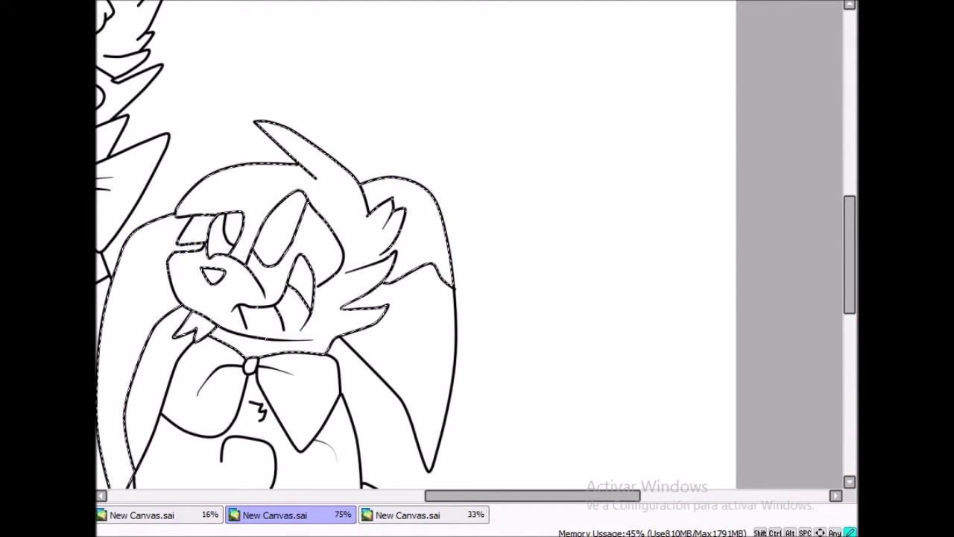
- Clear the selection, close the gaps around the front character's muzzle and mouth with selection strokes, and select the head, hair and ear tip
{"action": "scroll", "coordinate": [436, 251], "scroll_direction": "left", "scroll_amount": 2}
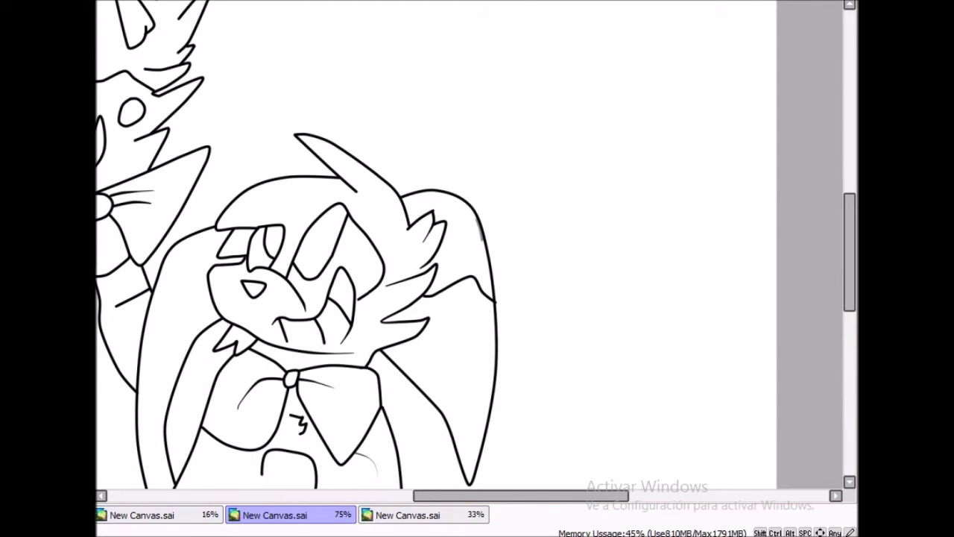
{"action": "scroll", "coordinate": [281, 322], "scroll_direction": "up", "scroll_amount": 4}
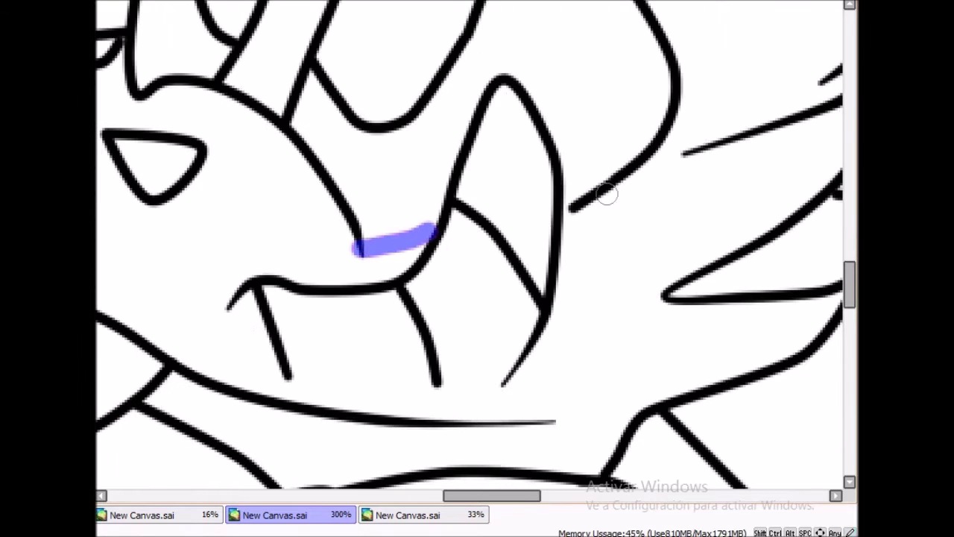
{"action": "key", "text": "ctrl+z"}
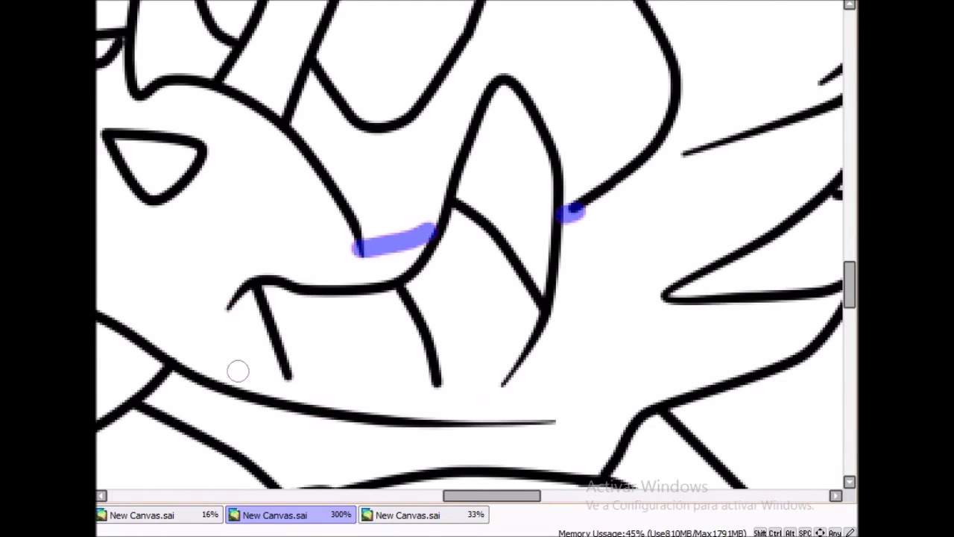
{"action": "scroll", "coordinate": [250, 299], "scroll_direction": "up", "scroll_amount": 2}
{"action": "scroll", "coordinate": [250, 274], "scroll_direction": "down", "scroll_amount": 2}
{"action": "scroll", "coordinate": [249, 277], "scroll_direction": "up", "scroll_amount": 2}
{"action": "left_click_drag", "start_coordinate": [227, 257], "coordinate": [318, 375]}
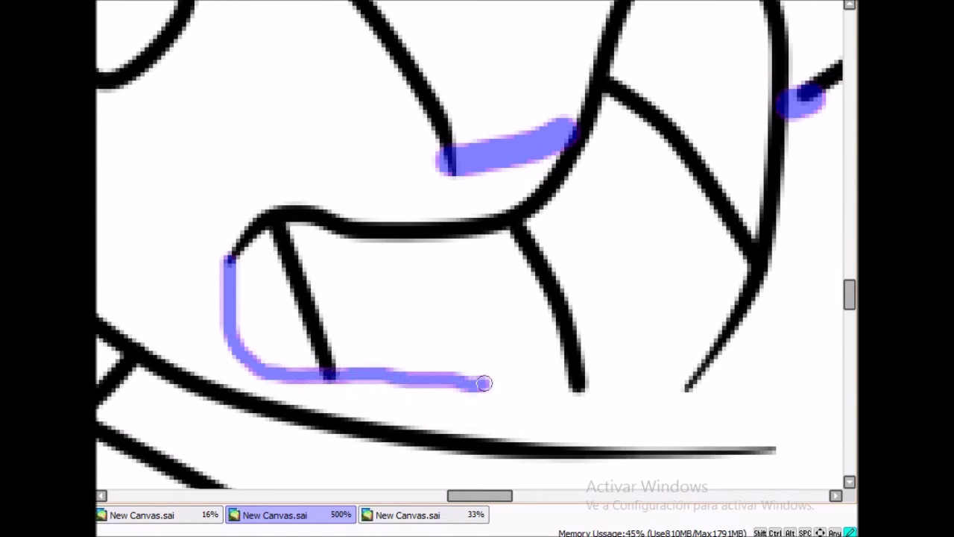
{"action": "scroll", "coordinate": [477, 246], "scroll_direction": "up", "scroll_amount": 3}
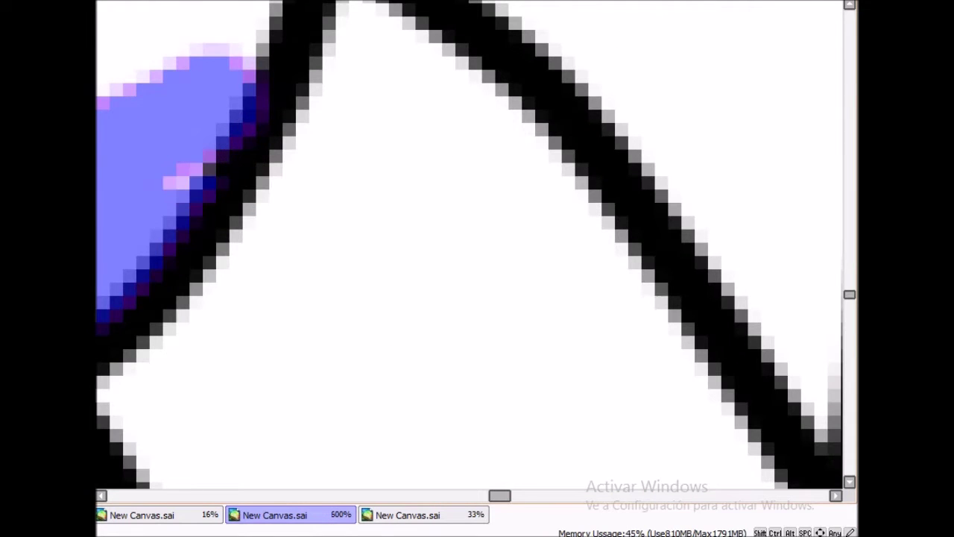
{"action": "scroll", "coordinate": [477, 246], "scroll_direction": "down", "scroll_amount": 4}
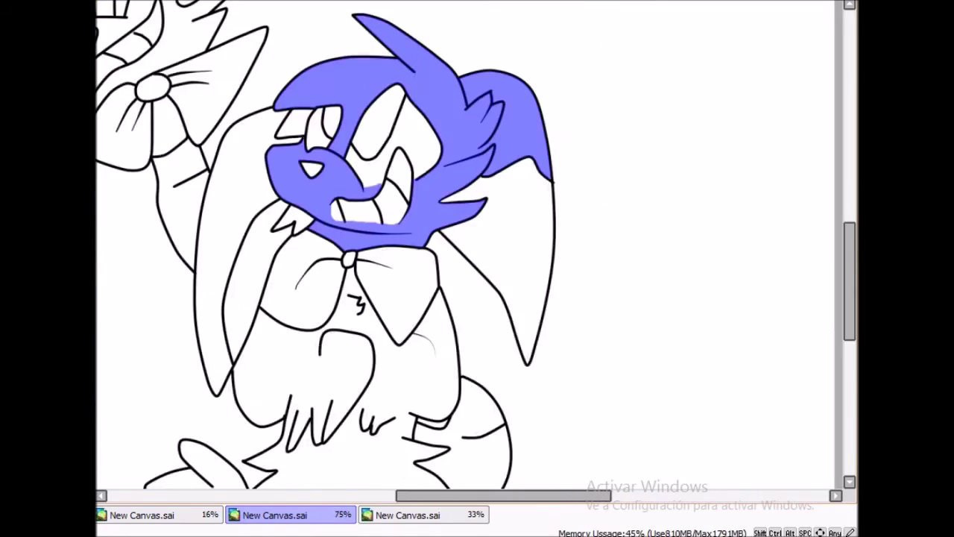
{"action": "scroll", "coordinate": [478, 246], "scroll_direction": "up", "scroll_amount": 5}
{"action": "scroll", "coordinate": [477, 246], "scroll_direction": "down", "scroll_amount": 5}
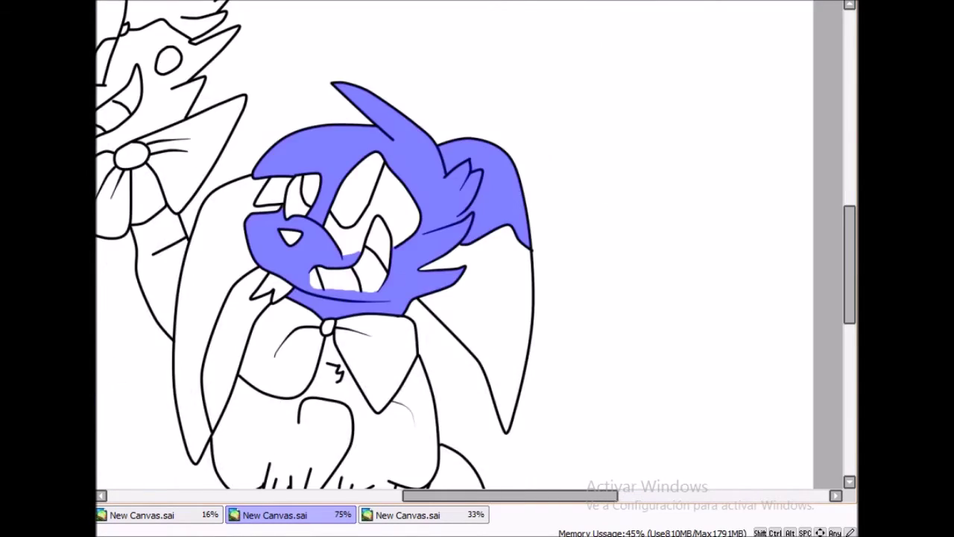
- Extend the selection over the front character's long outer ear, chest, body and furry leg inside the line art
{"action": "scroll", "coordinate": [477, 246], "scroll_direction": "up", "scroll_amount": 4}
{"action": "scroll", "coordinate": [477, 246], "scroll_direction": "down", "scroll_amount": 4}
{"action": "scroll", "coordinate": [477, 246], "scroll_direction": "up", "scroll_amount": 4}
{"action": "scroll", "coordinate": [478, 246], "scroll_direction": "down", "scroll_amount": 4}
{"action": "scroll", "coordinate": [478, 246], "scroll_direction": "up", "scroll_amount": 4}
{"action": "scroll", "coordinate": [477, 246], "scroll_direction": "down", "scroll_amount": 3}
{"action": "scroll", "coordinate": [478, 246], "scroll_direction": "up", "scroll_amount": 3}
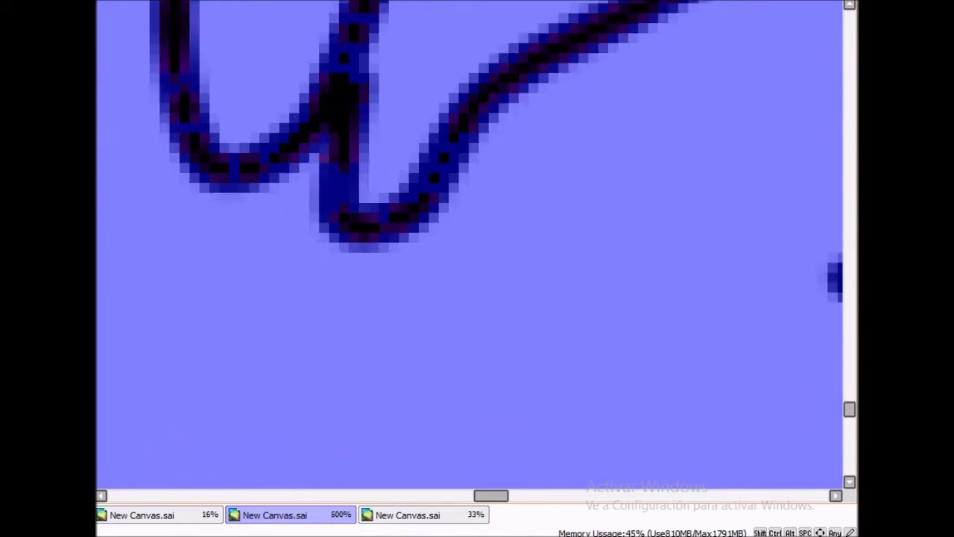
{"action": "scroll", "coordinate": [477, 246], "scroll_direction": "down", "scroll_amount": 4}
{"action": "scroll", "coordinate": [477, 246], "scroll_direction": "up", "scroll_amount": 6}
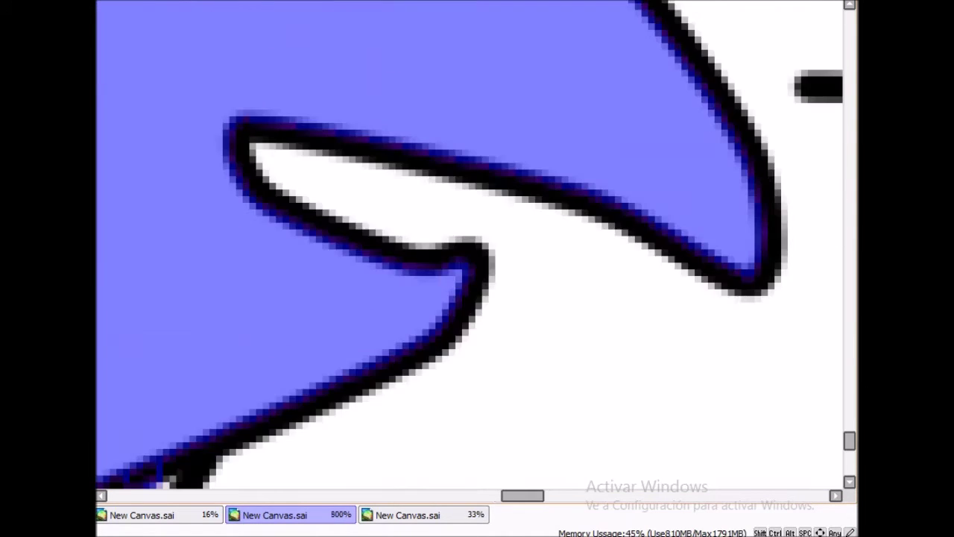
{"action": "scroll", "coordinate": [477, 246], "scroll_direction": "down", "scroll_amount": 4}
{"action": "scroll", "coordinate": [478, 246], "scroll_direction": "up", "scroll_amount": 3}
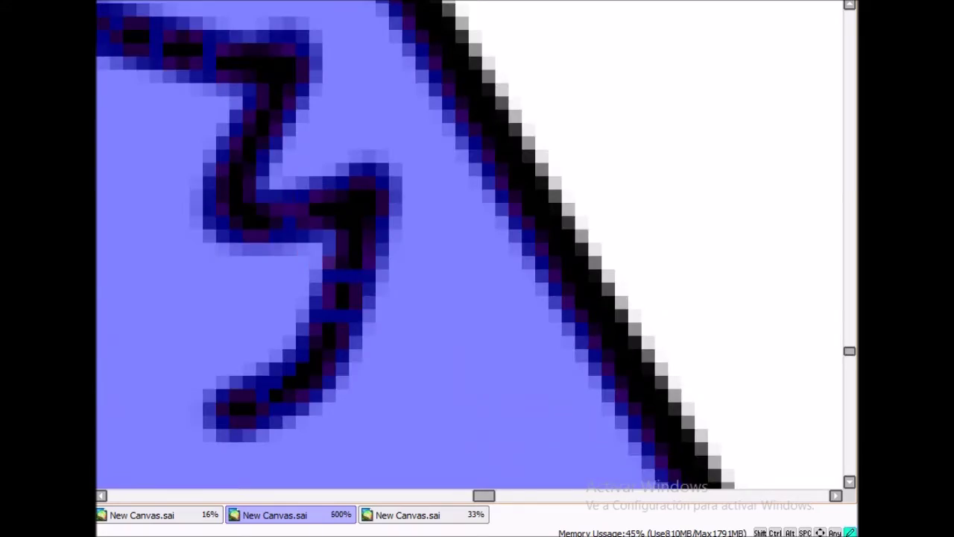
{"action": "scroll", "coordinate": [477, 246], "scroll_direction": "down", "scroll_amount": 5}
- Pick the dark purple from the palette canvas and fill the front character's selected head, ears and body with it
{"action": "key", "text": "n"}
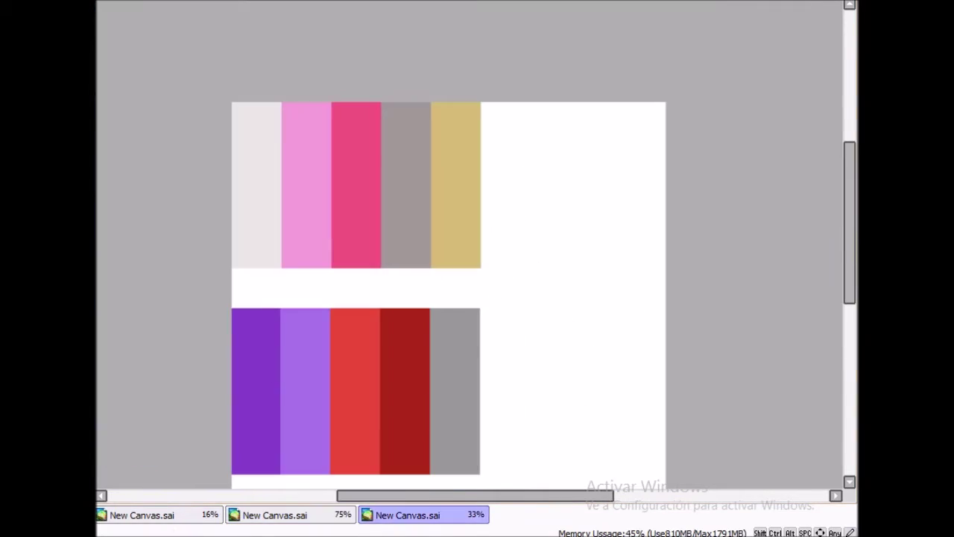
{"action": "scroll", "coordinate": [477, 247], "scroll_direction": "up", "scroll_amount": 4}
{"action": "scroll", "coordinate": [303, 82], "scroll_direction": "up", "scroll_amount": 2}
{"action": "scroll", "coordinate": [224, 186], "scroll_direction": "down", "scroll_amount": 4}
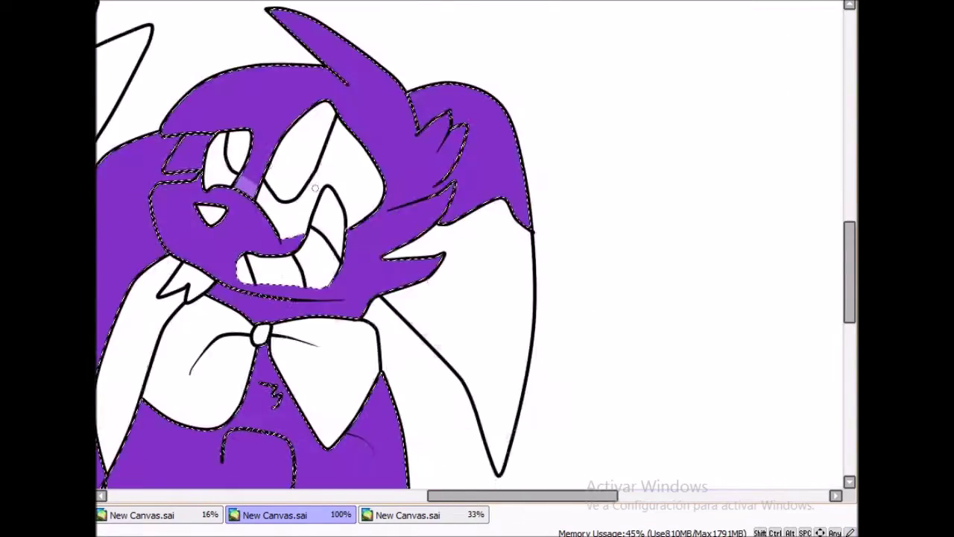
- Paint the front character's muzzle, jaw and cheek fur in the palette's lighter purple, up to the chin line
{"action": "scroll", "coordinate": [224, 186], "scroll_direction": "up", "scroll_amount": 3}
{"action": "scroll", "coordinate": [199, 188], "scroll_direction": "down", "scroll_amount": 3}
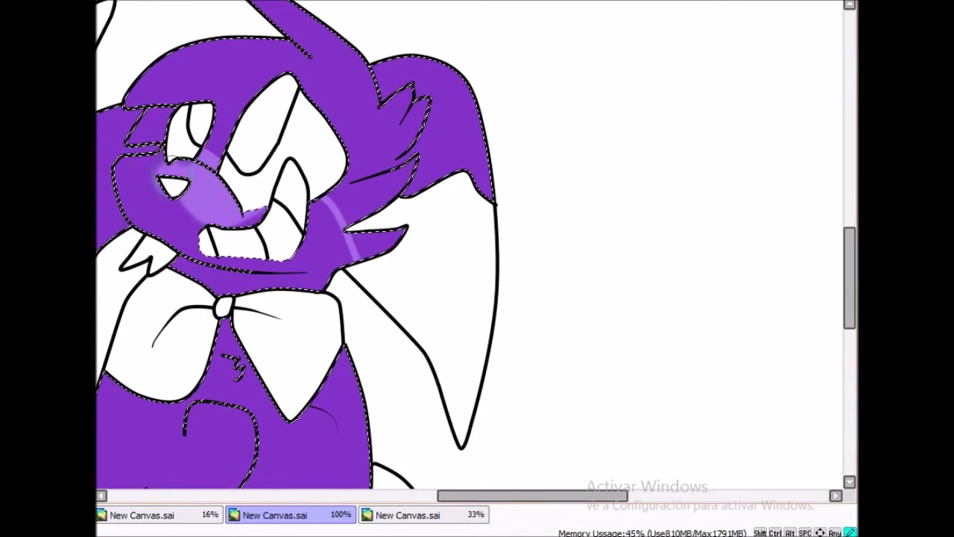
{"action": "scroll", "coordinate": [246, 223], "scroll_direction": "up", "scroll_amount": 2}
{"action": "scroll", "coordinate": [246, 224], "scroll_direction": "down", "scroll_amount": 2}
{"action": "scroll", "coordinate": [246, 224], "scroll_direction": "up", "scroll_amount": 1}
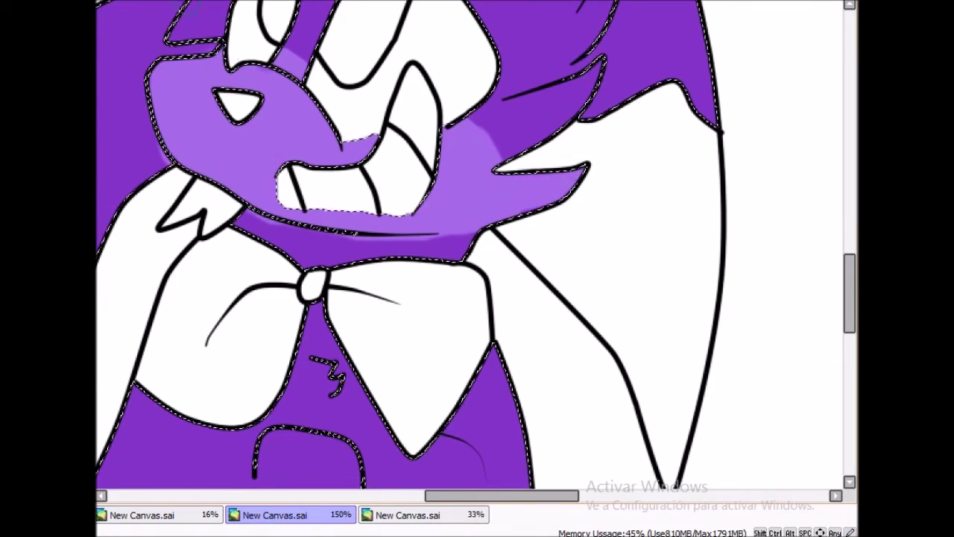
{"action": "scroll", "coordinate": [298, 283], "scroll_direction": "down", "scroll_amount": 1}
{"action": "scroll", "coordinate": [200, 358], "scroll_direction": "up", "scroll_amount": 4}
{"action": "scroll", "coordinate": [200, 357], "scroll_direction": "down", "scroll_amount": 2}
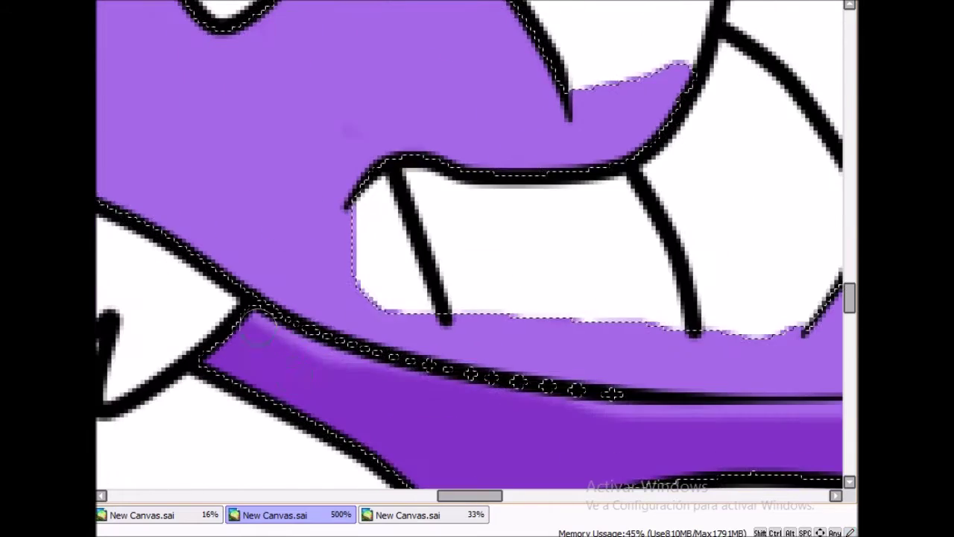
{"action": "scroll", "coordinate": [302, 340], "scroll_direction": "up", "scroll_amount": 1}
{"action": "scroll", "coordinate": [587, 358], "scroll_direction": "down", "scroll_amount": 6}
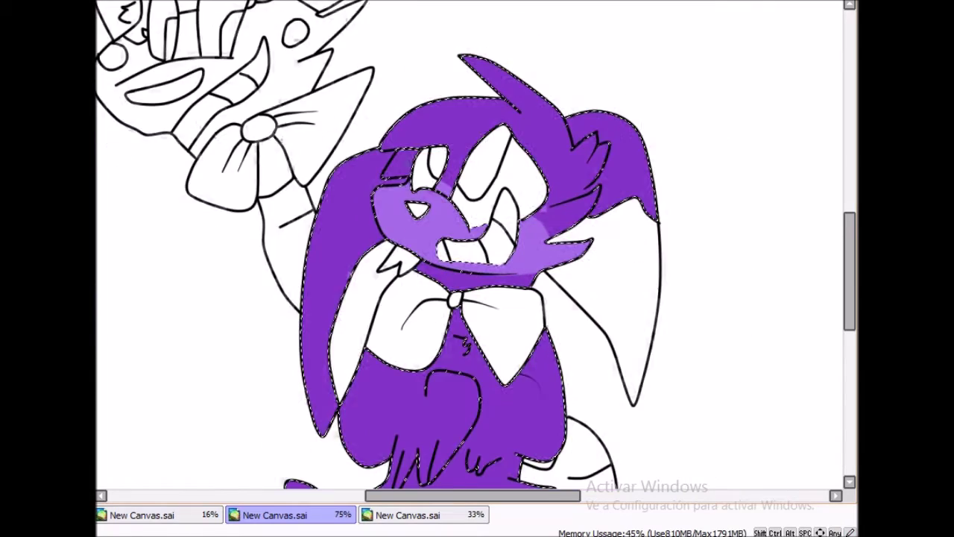
- Select the front character's bow tie and both irises and paint them with the bright red from the palette canvas
{"action": "scroll", "coordinate": [587, 358], "scroll_direction": "up", "scroll_amount": 1}
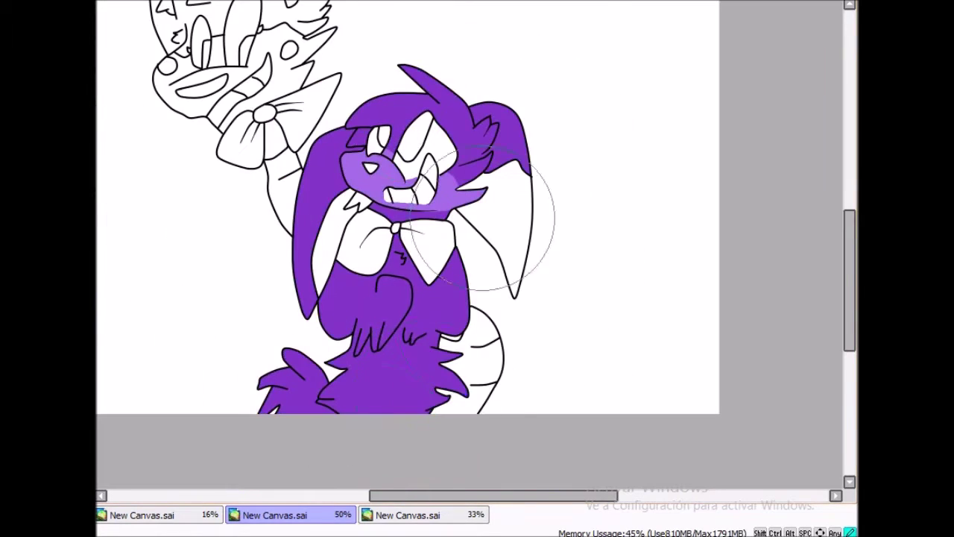
{"action": "scroll", "coordinate": [405, 415], "scroll_direction": "up", "scroll_amount": 1}
{"action": "scroll", "coordinate": [405, 415], "scroll_direction": "down", "scroll_amount": 1}
{"action": "scroll", "coordinate": [404, 415], "scroll_direction": "up", "scroll_amount": 2}
{"action": "scroll", "coordinate": [310, 247], "scroll_direction": "down", "scroll_amount": 3}
{"action": "scroll", "coordinate": [310, 247], "scroll_direction": "up", "scroll_amount": 1}
{"action": "left_click", "coordinate": [408, 514]}
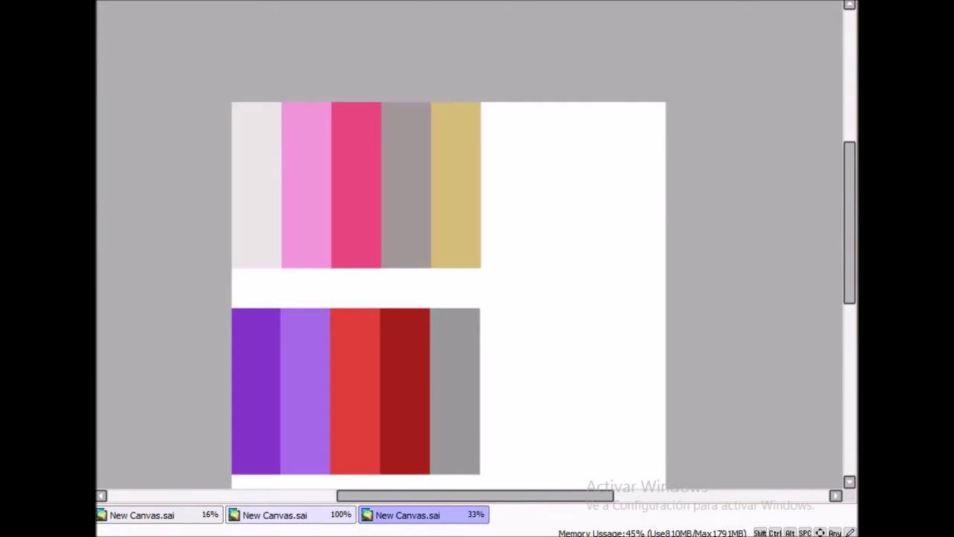
{"action": "left_click", "coordinate": [275, 514]}
{"action": "scroll", "coordinate": [619, 253], "scroll_direction": "up", "scroll_amount": 3}
{"action": "left_click_drag", "start_coordinate": [586, 246], "coordinate": [753, 283]}
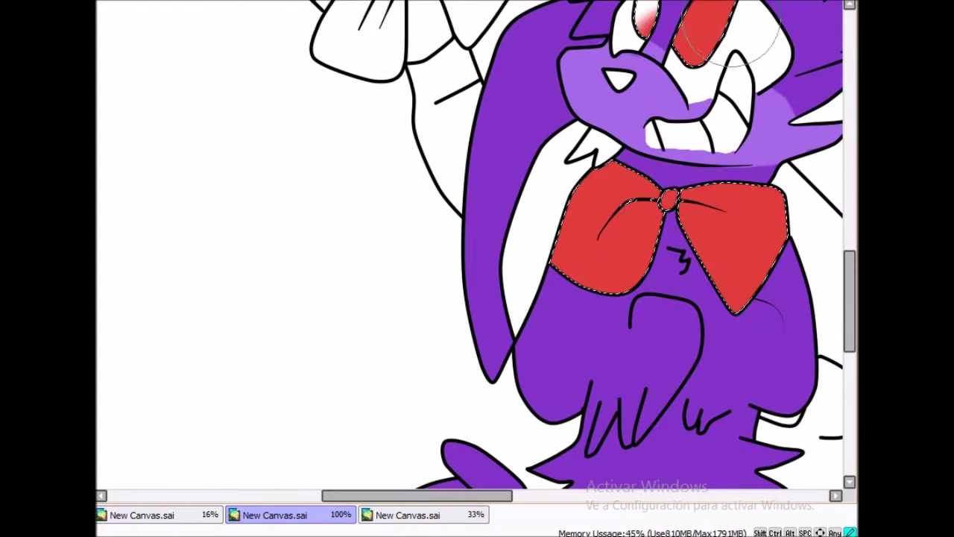
{"action": "left_click_drag", "start_coordinate": [686, 59], "coordinate": [596, 224]}
{"action": "mouse_move", "coordinate": [574, 120]}
{"action": "left_mouse_down"}
{"action": "mouse_move", "coordinate": [551, 104]}
{"action": "mouse_move", "coordinate": [566, 112]}
{"action": "left_mouse_up"}
{"action": "scroll", "coordinate": [566, 112], "scroll_direction": "up", "scroll_amount": 2}
{"action": "scroll", "coordinate": [566, 110], "scroll_direction": "down", "scroll_amount": 3}
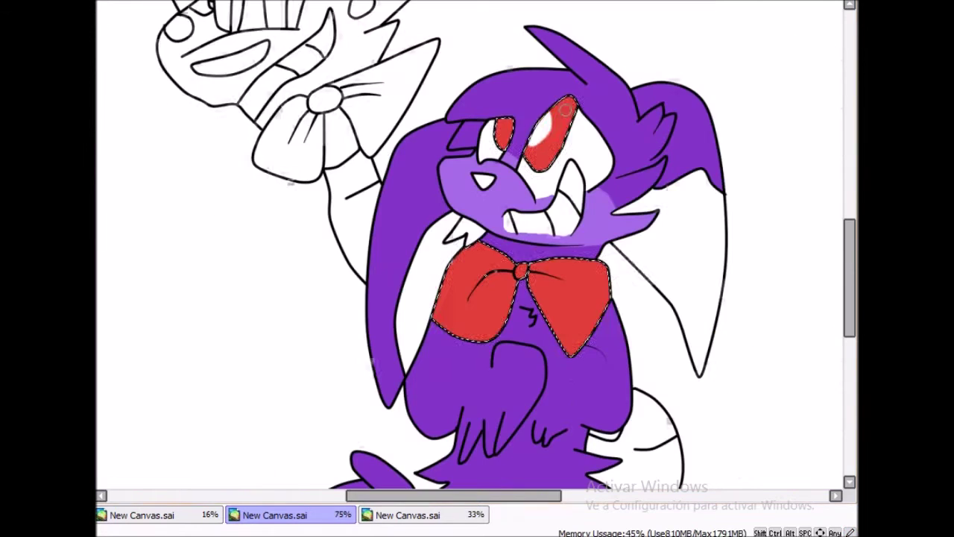
- Select the inside of the front character's triangular nose and fill it with black
{"action": "scroll", "coordinate": [496, 190], "scroll_direction": "up", "scroll_amount": 5}
{"action": "left_click", "coordinate": [425, 145]}
{"action": "left_click", "coordinate": [425, 146]}
{"action": "left_click_drag", "start_coordinate": [403, 134], "coordinate": [407, 222]}
{"action": "scroll", "coordinate": [376, 113], "scroll_direction": "up", "scroll_amount": 2}
{"action": "left_click", "coordinate": [472, 102]}
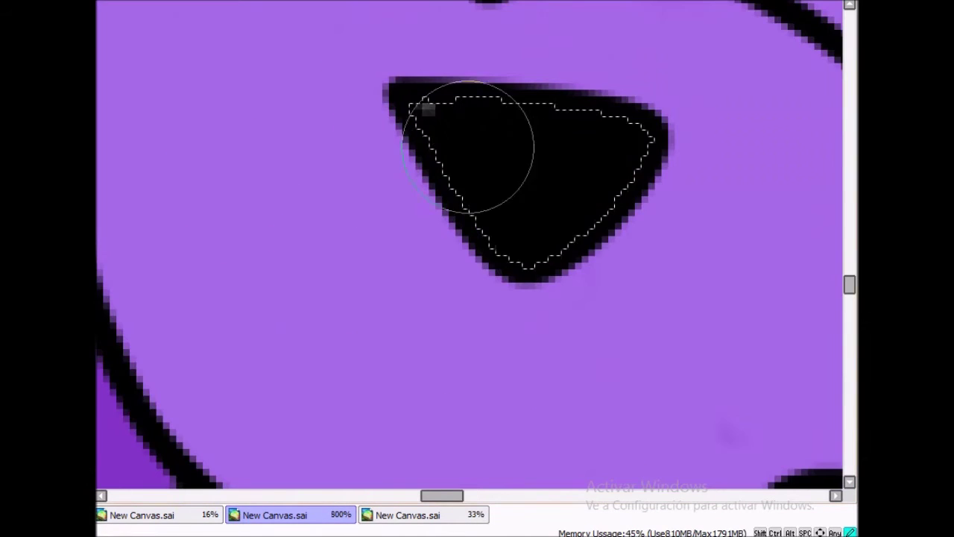
{"action": "scroll", "coordinate": [351, 257], "scroll_direction": "down", "scroll_amount": 6}
- Select the small fur tuft beside the front character's chin and fill it with dark purple
{"action": "scroll", "coordinate": [350, 257], "scroll_direction": "up", "scroll_amount": 1}
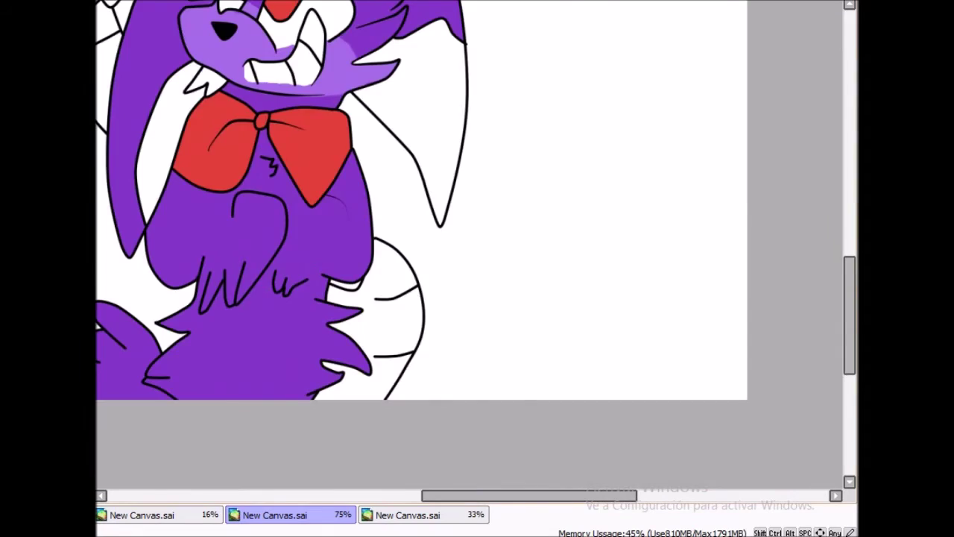
{"action": "scroll", "coordinate": [478, 246], "scroll_direction": "up", "scroll_amount": 4}
{"action": "scroll", "coordinate": [477, 246], "scroll_direction": "down", "scroll_amount": 2}
{"action": "left_click", "coordinate": [261, 149]}
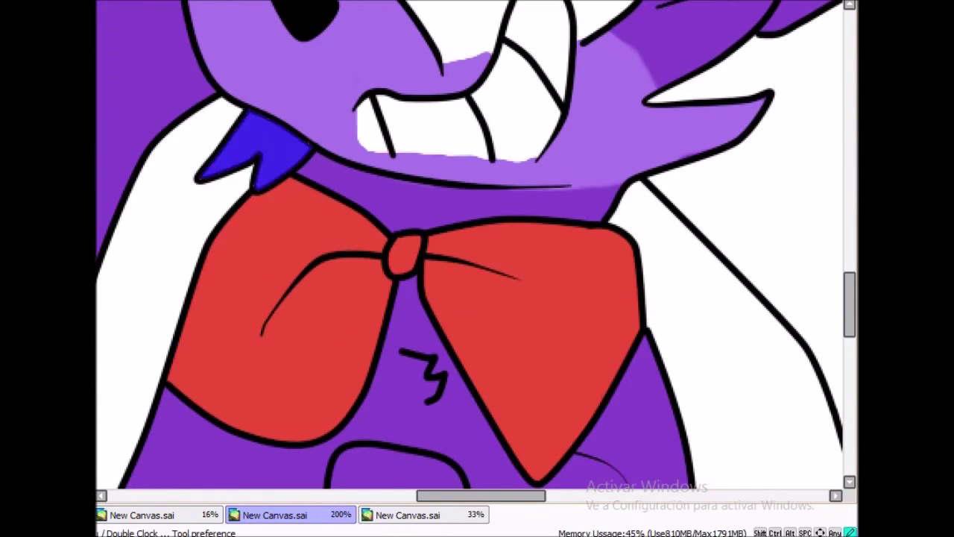
{"action": "scroll", "coordinate": [235, 220], "scroll_direction": "down", "scroll_amount": 2}
- Select the front character's two inner ear areas and paint them with the light pink from the palette canvas
{"action": "scroll", "coordinate": [291, 130], "scroll_direction": "up", "scroll_amount": 2}
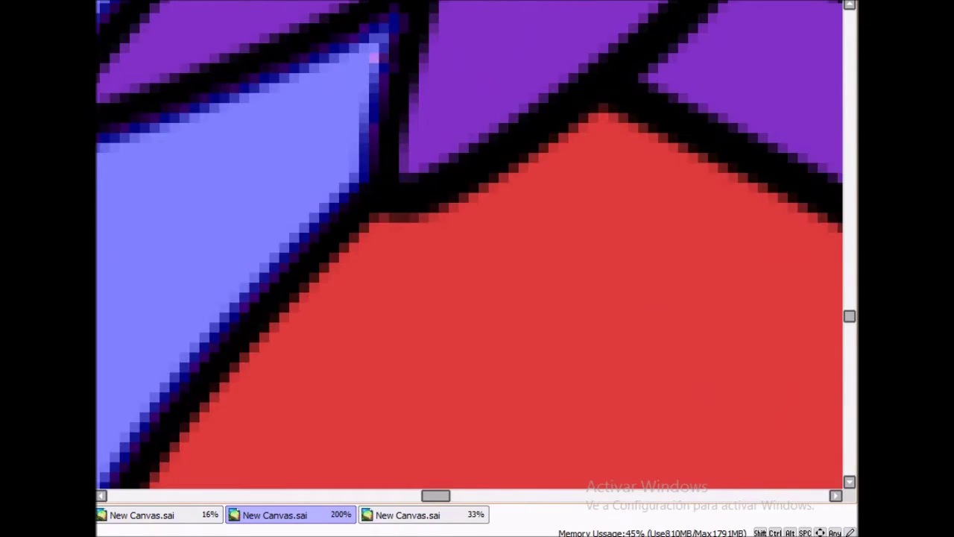
{"action": "scroll", "coordinate": [477, 246], "scroll_direction": "down", "scroll_amount": 2}
{"action": "left_click", "coordinate": [408, 515]}
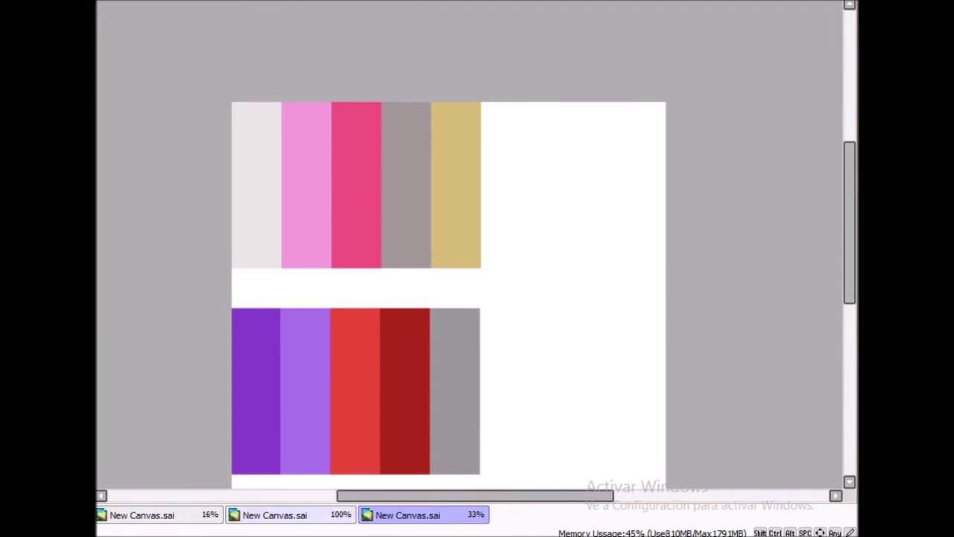
{"action": "left_click", "coordinate": [275, 514]}
{"action": "left_click_drag", "start_coordinate": [298, 328], "coordinate": [350, 160]}
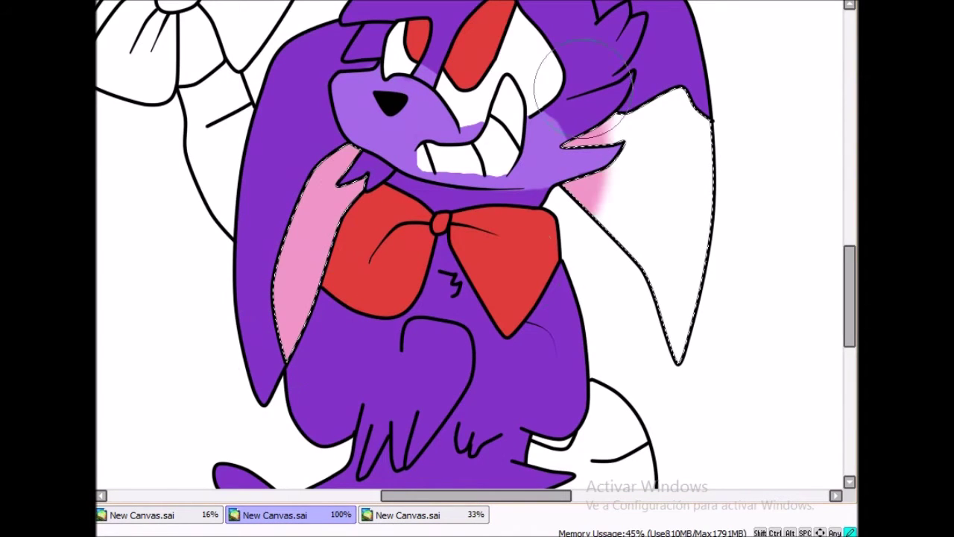
{"action": "left_click_drag", "start_coordinate": [674, 343], "coordinate": [703, 74]}
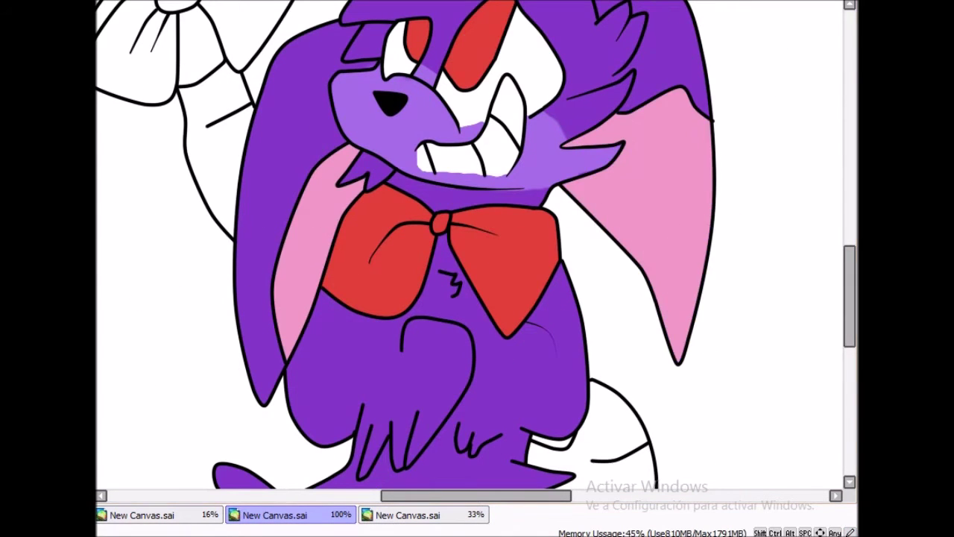
- Select the rear character's segmented body on both sides of the front character and paint it with the palette's brownish grey
{"action": "mouse_move", "coordinate": [216, 231]}
{"action": "left_mouse_down"}
{"action": "mouse_move", "coordinate": [212, 75]}
{"action": "mouse_move", "coordinate": [197, 14]}
{"action": "left_mouse_up"}
{"action": "scroll", "coordinate": [477, 246], "scroll_direction": "down", "scroll_amount": 3}
{"action": "scroll", "coordinate": [477, 246], "scroll_direction": "up", "scroll_amount": 5}
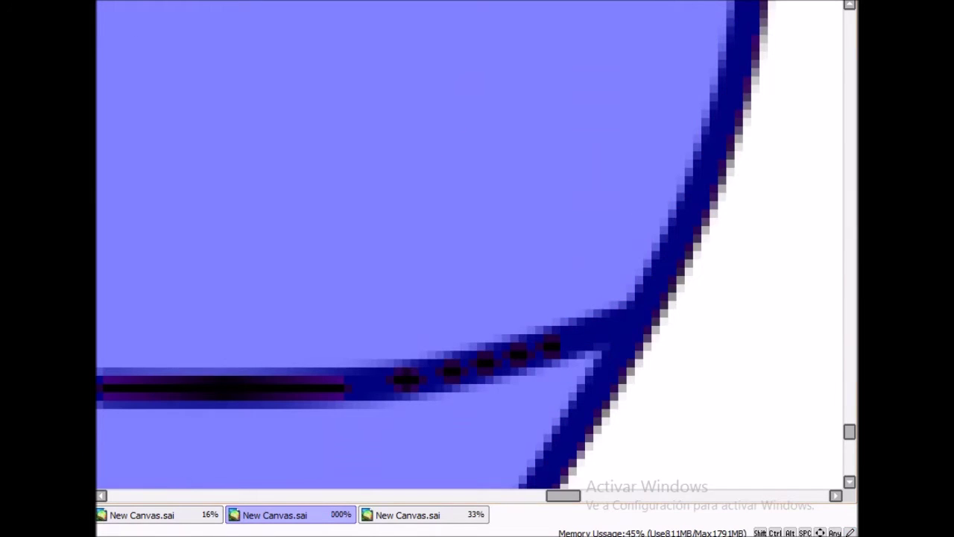
{"action": "scroll", "coordinate": [477, 246], "scroll_direction": "down", "scroll_amount": 3}
{"action": "scroll", "coordinate": [478, 246], "scroll_direction": "down", "scroll_amount": 3}
{"action": "left_click", "coordinate": [407, 515]}
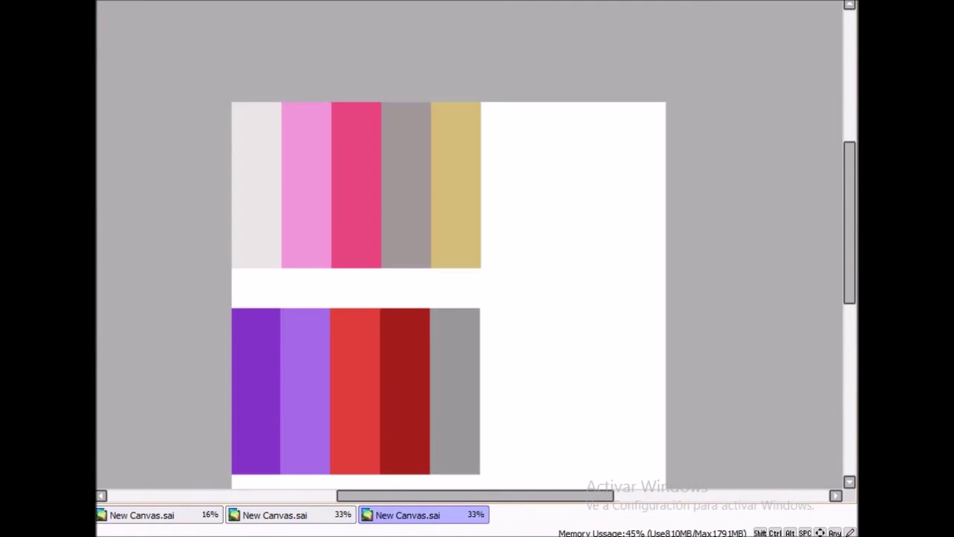
{"action": "left_click", "coordinate": [275, 514]}
{"action": "scroll", "coordinate": [477, 246], "scroll_direction": "up", "scroll_amount": 4}
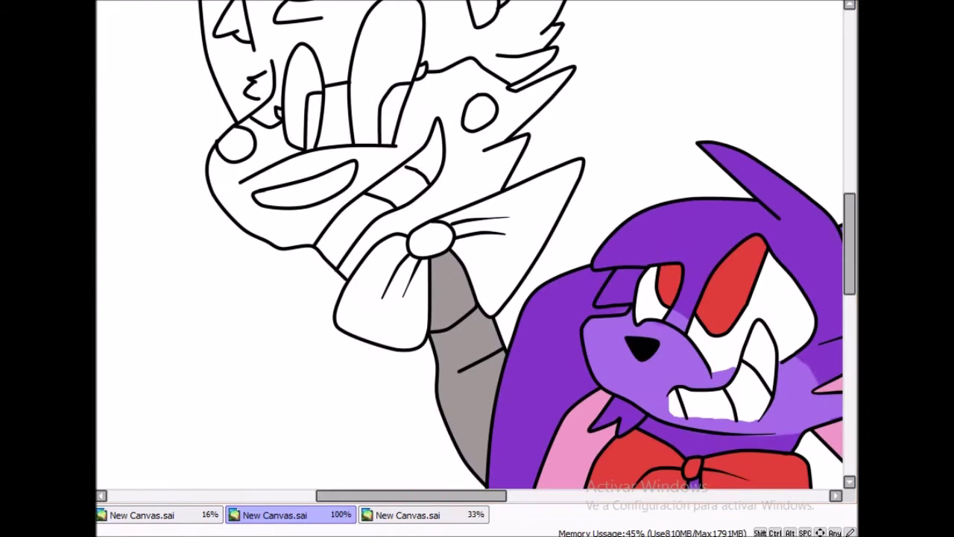
- Select the rear character's bow tie, nose tip and cheek circle and paint them with the palette's hot pink
{"action": "left_click", "coordinate": [372, 298]}
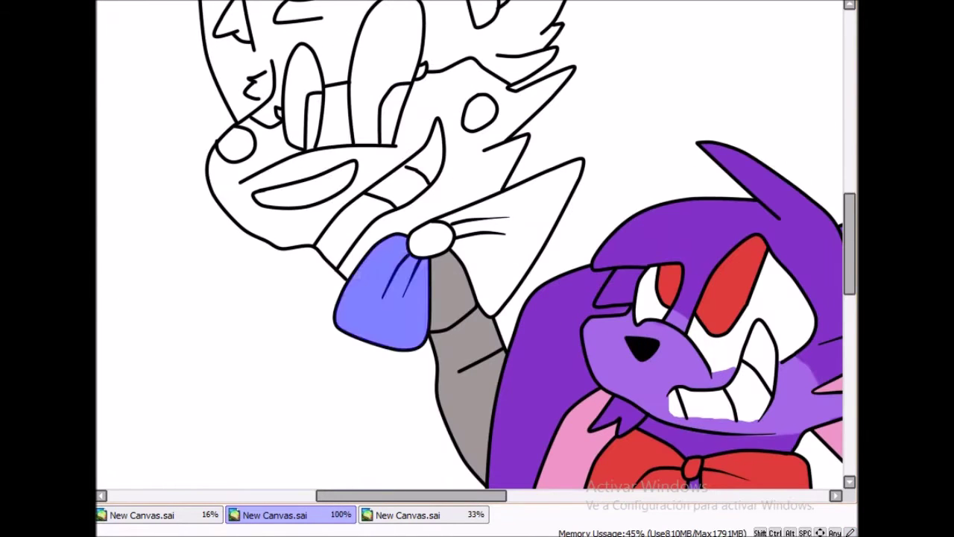
{"action": "scroll", "coordinate": [477, 246], "scroll_direction": "down", "scroll_amount": 1}
{"action": "left_click", "coordinate": [407, 515]}
{"action": "left_click", "coordinate": [275, 514]}
{"action": "key", "text": "ctrl+z"}
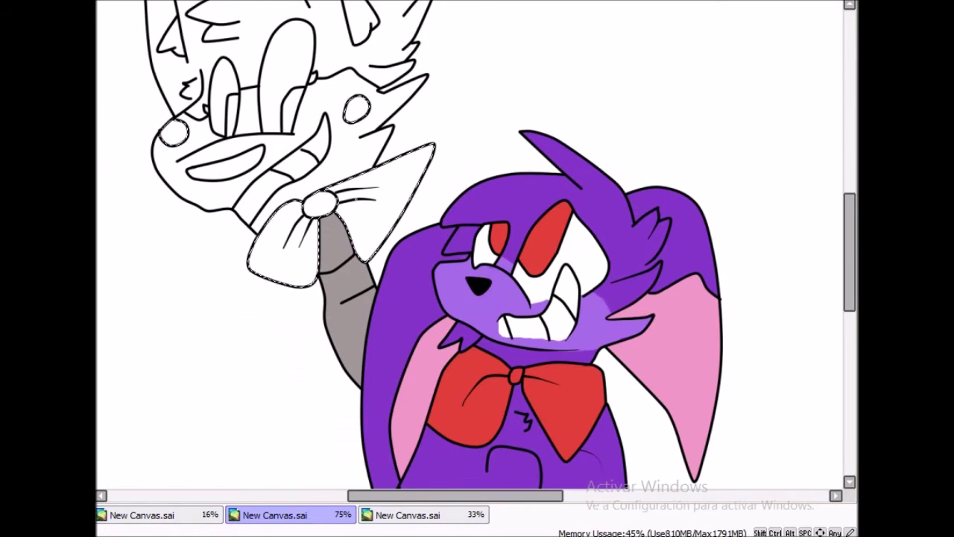
{"action": "mouse_move", "coordinate": [156, 135]}
{"action": "left_mouse_down"}
{"action": "mouse_move", "coordinate": [312, 209]}
{"action": "mouse_move", "coordinate": [437, 138]}
{"action": "left_mouse_up"}
{"action": "scroll", "coordinate": [437, 138], "scroll_direction": "down", "scroll_amount": 3}
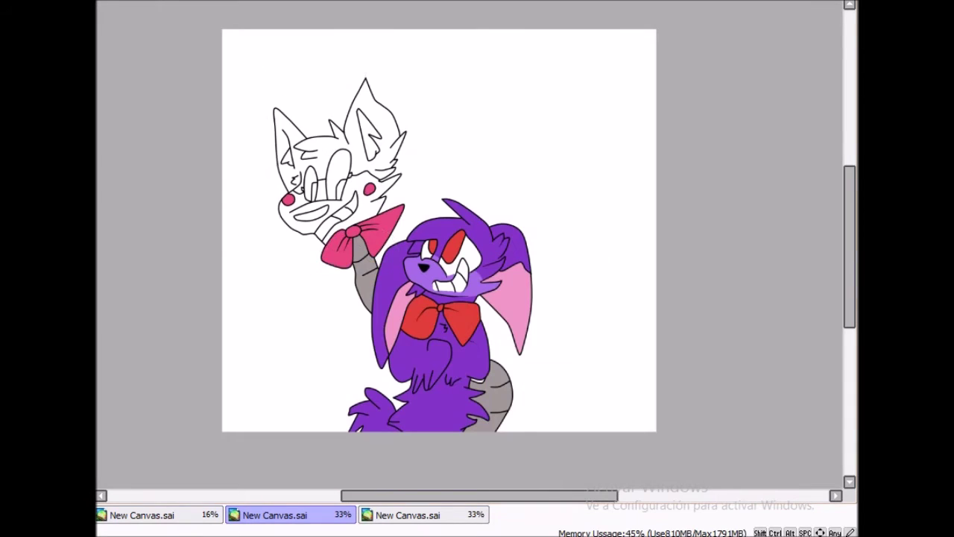
- Select the rear character's lower face, cheek fur and both inner ear areas
{"action": "scroll", "coordinate": [275, 209], "scroll_direction": "up", "scroll_amount": 2}
{"action": "left_click", "coordinate": [142, 209]}
{"action": "left_click", "coordinate": [224, 320]}
{"action": "left_click", "coordinate": [328, 156]}
{"action": "scroll", "coordinate": [223, 320], "scroll_direction": "up", "scroll_amount": 1}
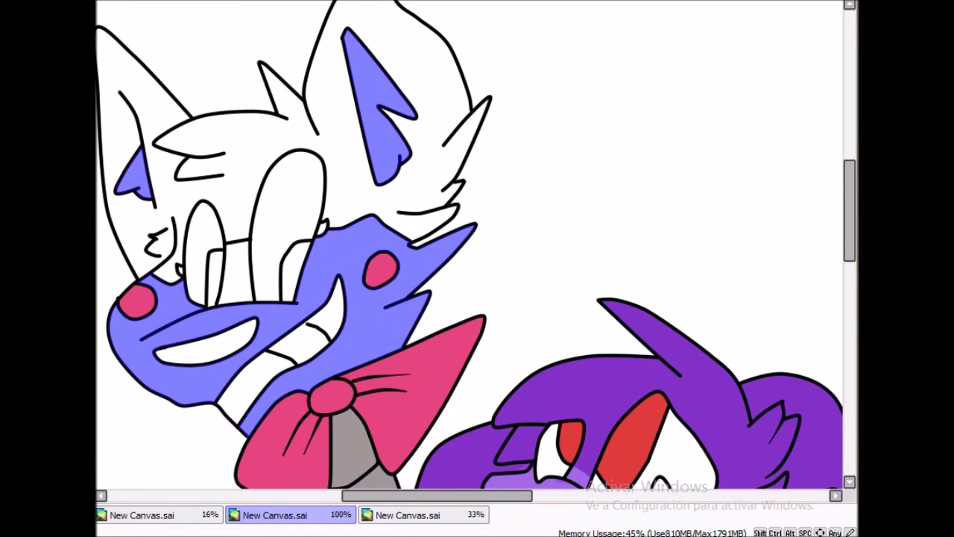
- Paint the rear character's inner ears hot pink and the lower face and cheek fur light pink from the palette canvas
{"action": "key", "text": "ctrl+z"}
{"action": "key", "text": "ctrl+z"}
{"action": "key", "text": "ctrl+z"}
{"action": "left_click", "coordinate": [380, 105]}
{"action": "left_click", "coordinate": [134, 175]}
{"action": "left_click_drag", "start_coordinate": [350, 220], "coordinate": [380, 223]}
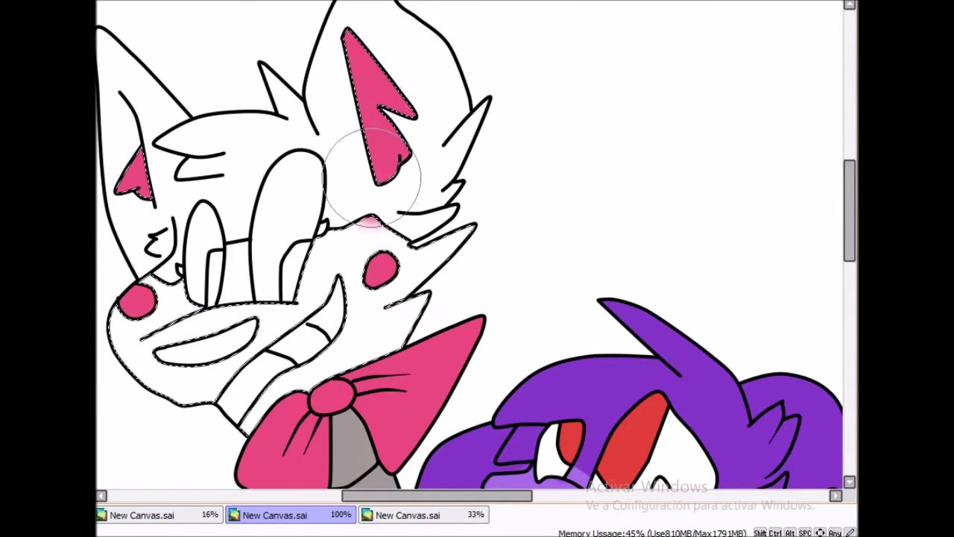
{"action": "left_click", "coordinate": [407, 514]}
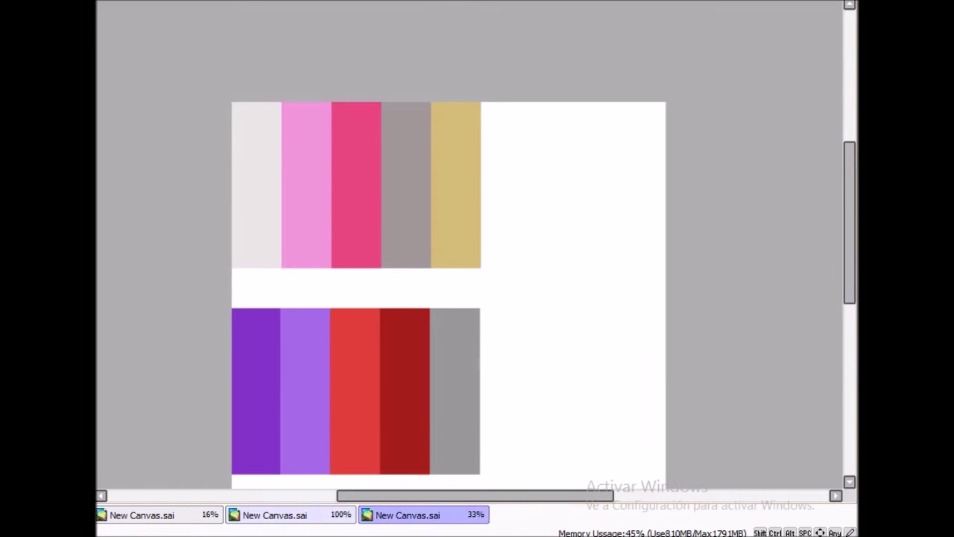
{"action": "left_click", "coordinate": [275, 514]}
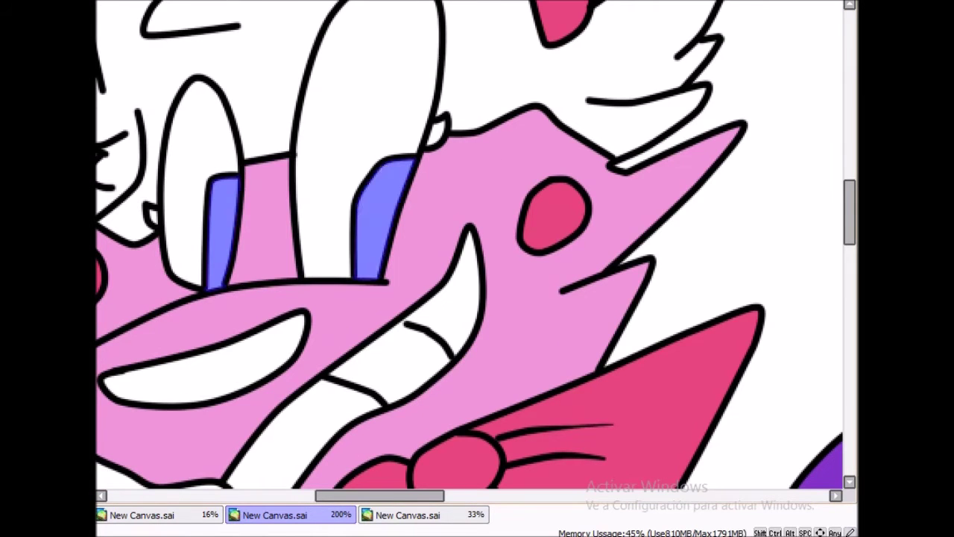
- Paint the rear character's two selected iris areas with the ochre from the palette canvas
{"action": "left_click", "coordinate": [408, 515]}
{"action": "left_click", "coordinate": [274, 514]}
{"action": "left_click", "coordinate": [222, 231]}
{"action": "left_click", "coordinate": [382, 220]}
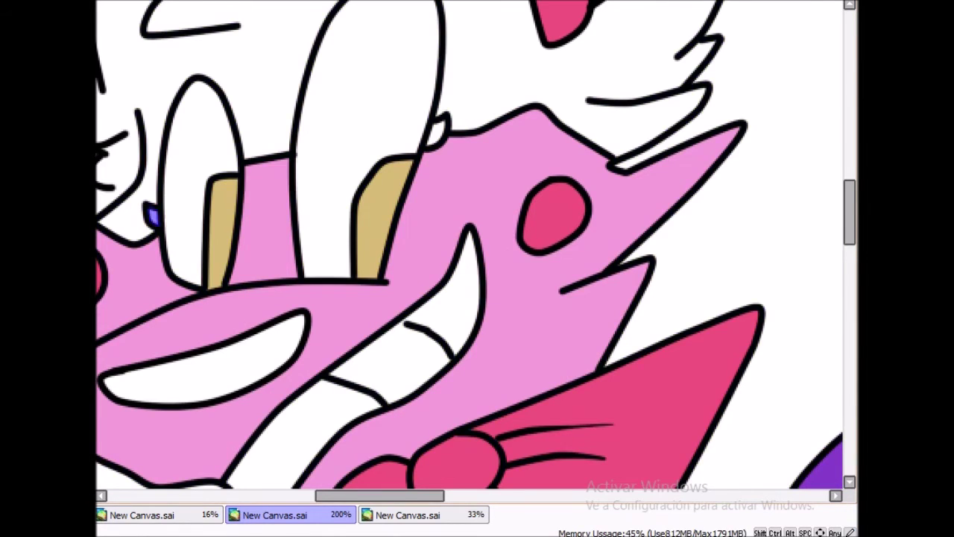
- Select the rear character's small eyelash shapes and the open shape on the muzzle, and fill them with black
{"action": "scroll", "coordinate": [350, 164], "scroll_direction": "down", "scroll_amount": 1}
{"action": "left_click", "coordinate": [235, 313]}
{"action": "scroll", "coordinate": [477, 246], "scroll_direction": "down", "scroll_amount": 3}
{"action": "scroll", "coordinate": [478, 246], "scroll_direction": "up", "scroll_amount": 2}
{"action": "scroll", "coordinate": [477, 246], "scroll_direction": "down", "scroll_amount": 1}
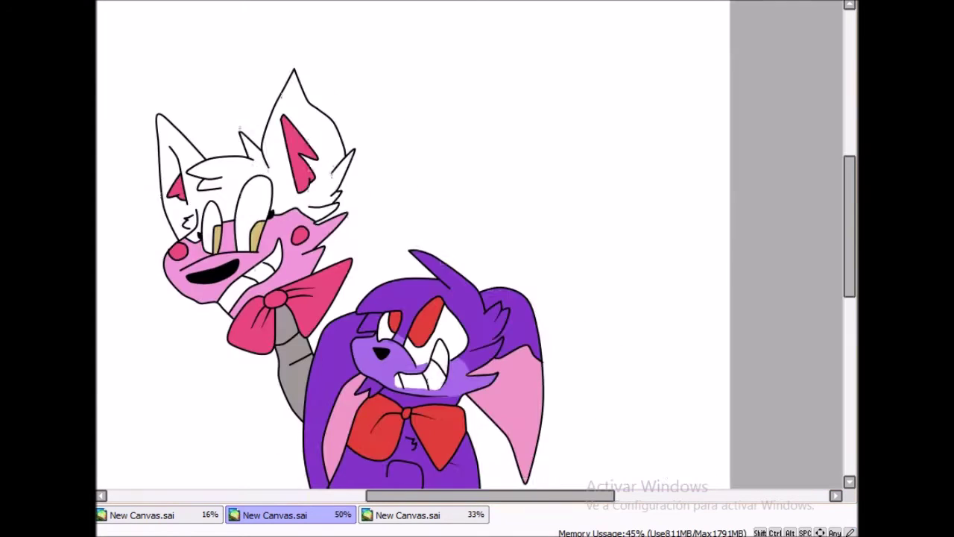
- Select the rear character's upper head, hair and outer ears and paint them with the palette's very light grey
{"action": "left_click", "coordinate": [223, 160]}
{"action": "scroll", "coordinate": [246, 194], "scroll_direction": "up", "scroll_amount": 5}
{"action": "scroll", "coordinate": [246, 194], "scroll_direction": "down", "scroll_amount": 5}
{"action": "scroll", "coordinate": [246, 193], "scroll_direction": "up", "scroll_amount": 5}
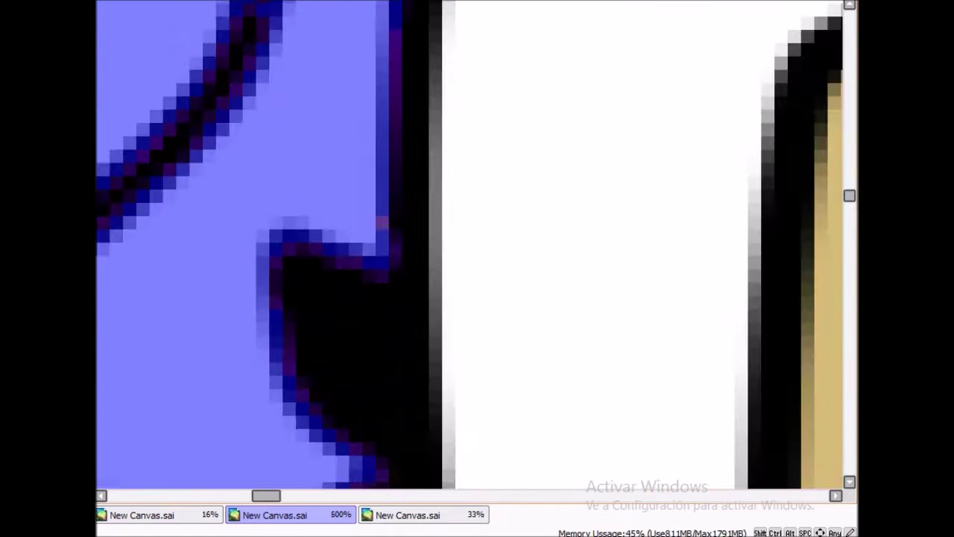
{"action": "scroll", "coordinate": [477, 246], "scroll_direction": "down", "scroll_amount": 7}
{"action": "left_click", "coordinate": [421, 514]}
{"action": "left_click", "coordinate": [275, 514]}
{"action": "key", "text": "ctrl+z"}
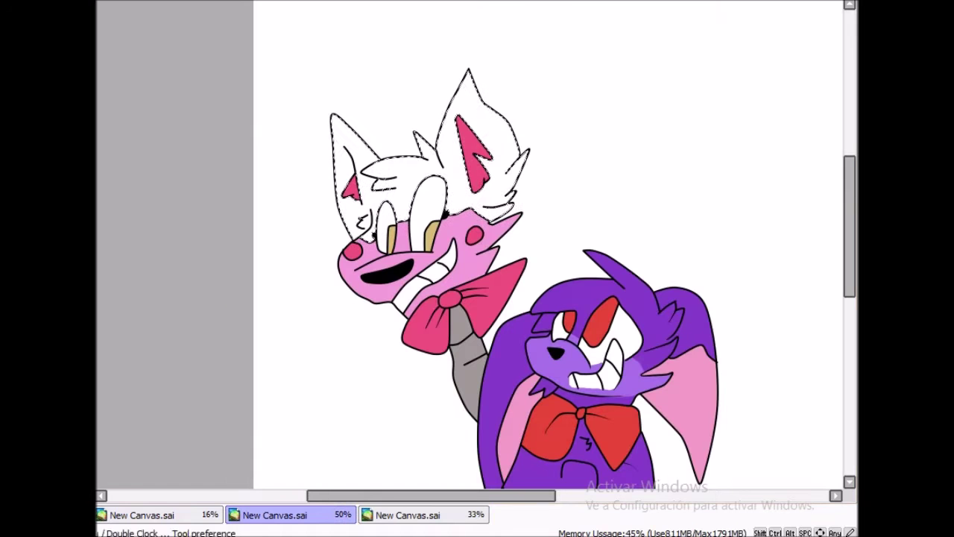
{"action": "left_click", "coordinate": [324, 192]}
{"action": "scroll", "coordinate": [705, 380], "scroll_direction": "down", "scroll_amount": 1}
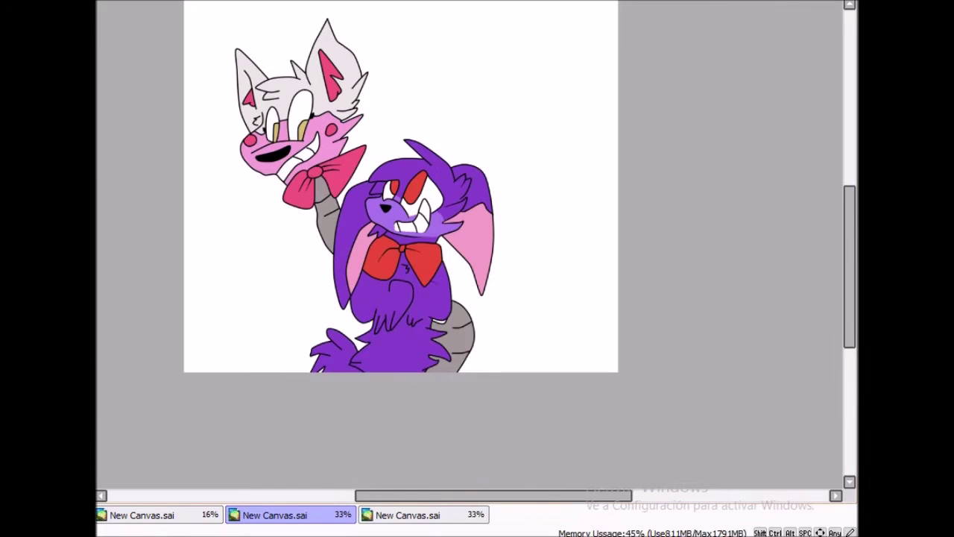
- Select the front character's purple head, ears and body fur, and undo the extra selection on the face
{"action": "left_click", "coordinate": [414, 324]}
{"action": "scroll", "coordinate": [413, 325], "scroll_direction": "up", "scroll_amount": 8}
{"action": "scroll", "coordinate": [407, 326], "scroll_direction": "down", "scroll_amount": 6}
{"action": "scroll", "coordinate": [168, 245], "scroll_direction": "up", "scroll_amount": 2}
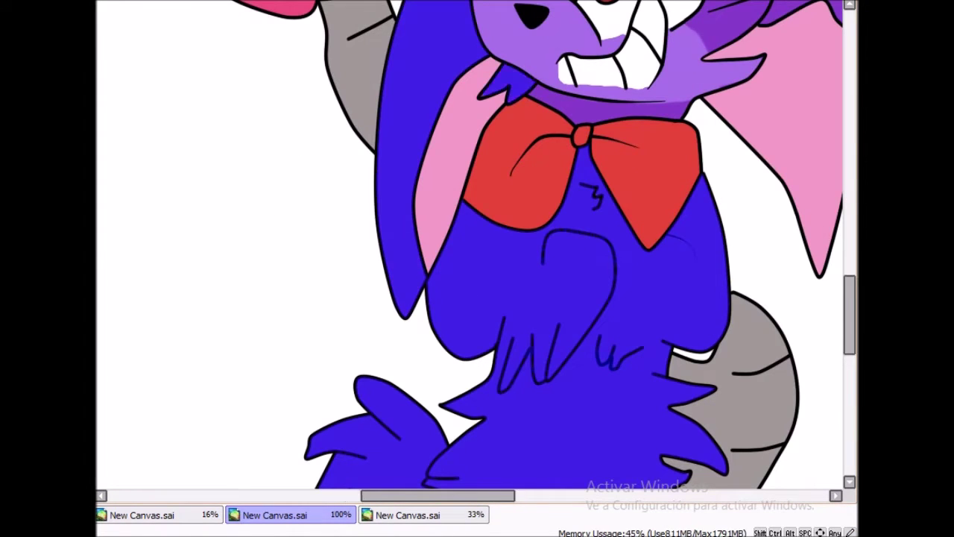
{"action": "scroll", "coordinate": [455, 186], "scroll_direction": "up", "scroll_amount": 3}
{"action": "scroll", "coordinate": [455, 187], "scroll_direction": "down", "scroll_amount": 4}
{"action": "scroll", "coordinate": [477, 246], "scroll_direction": "up", "scroll_amount": 1}
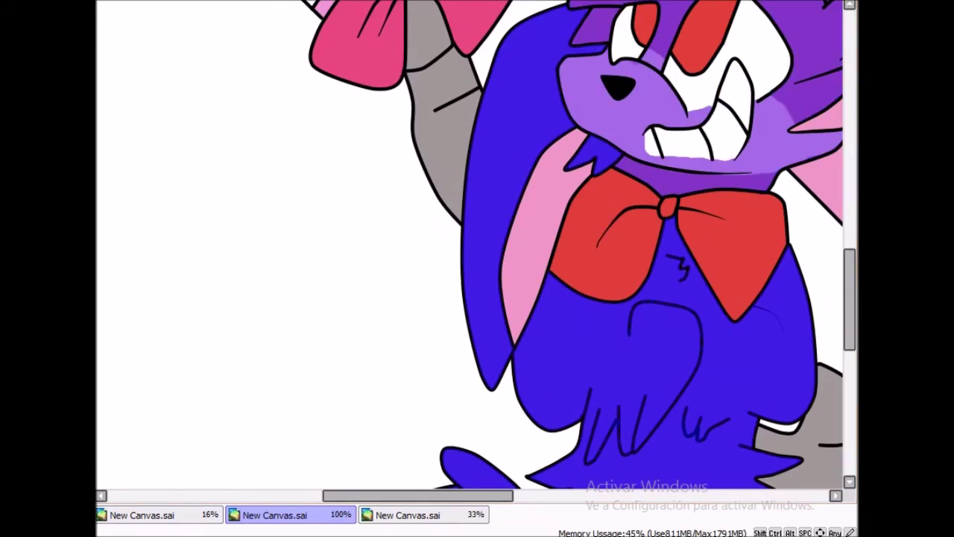
{"action": "scroll", "coordinate": [477, 246], "scroll_direction": "up", "scroll_amount": 4}
{"action": "scroll", "coordinate": [477, 246], "scroll_direction": "down", "scroll_amount": 5}
{"action": "scroll", "coordinate": [477, 246], "scroll_direction": "up", "scroll_amount": 2}
{"action": "scroll", "coordinate": [477, 246], "scroll_direction": "up", "scroll_amount": 2}
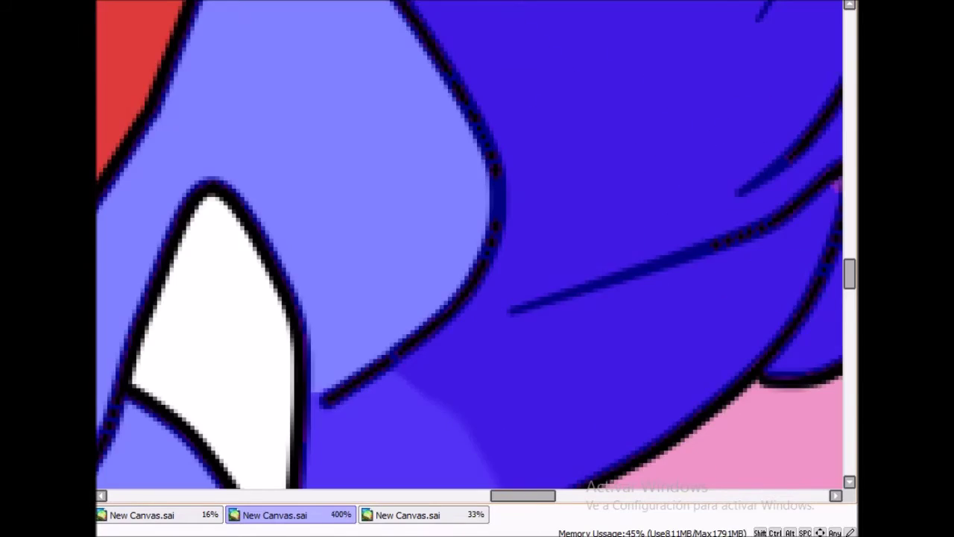
{"action": "scroll", "coordinate": [477, 246], "scroll_direction": "down", "scroll_amount": 2}
{"action": "scroll", "coordinate": [477, 247], "scroll_direction": "up", "scroll_amount": 3}
{"action": "scroll", "coordinate": [477, 246], "scroll_direction": "down", "scroll_amount": 4}
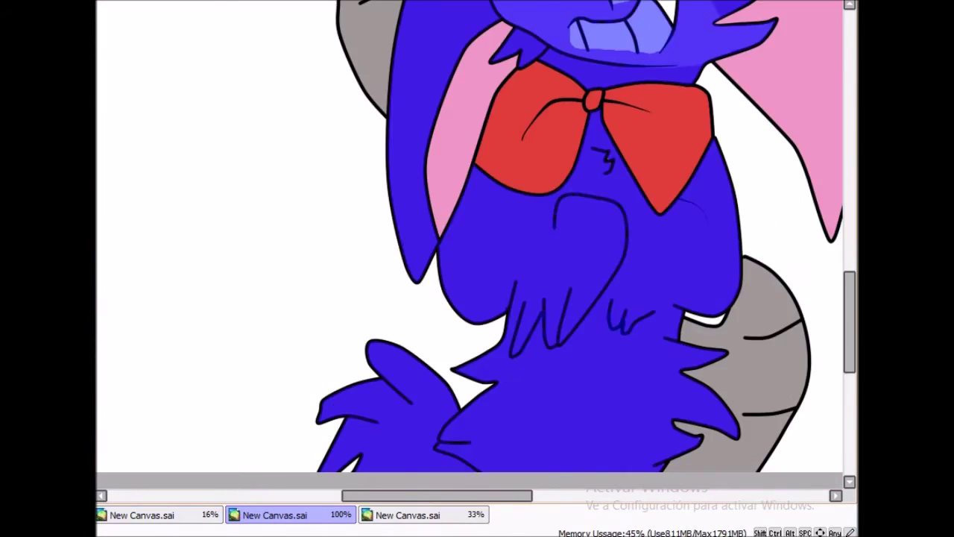
{"action": "scroll", "coordinate": [477, 246], "scroll_direction": "down", "scroll_amount": 1}
{"action": "key", "text": "ctrl+z"}
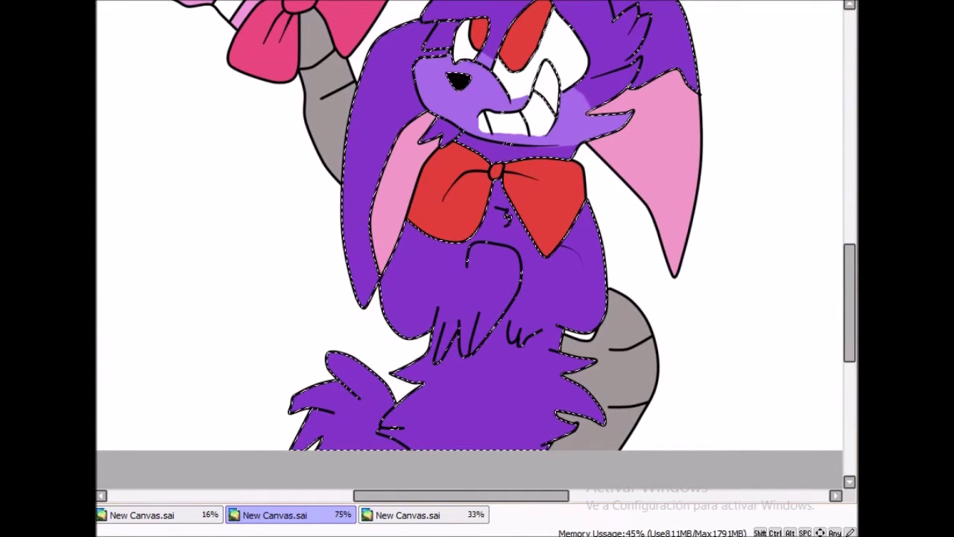
- Try shading the edges of the front character's ears, hair and face with dark purple inside the selection
{"action": "scroll", "coordinate": [273, 115], "scroll_direction": "up", "scroll_amount": 2}
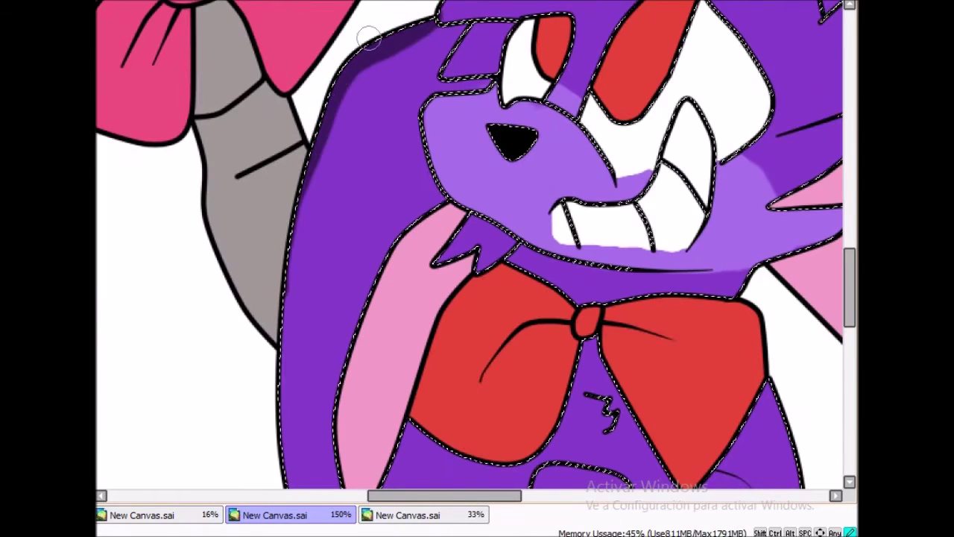
{"action": "scroll", "coordinate": [281, 281], "scroll_direction": "down", "scroll_amount": 1}
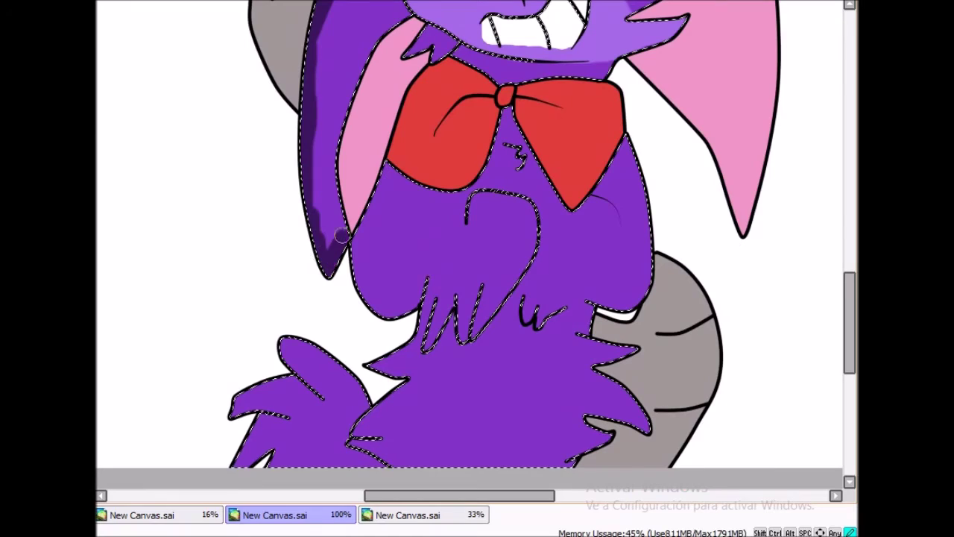
{"action": "scroll", "coordinate": [401, 14], "scroll_direction": "down", "scroll_amount": 2}
{"action": "scroll", "coordinate": [338, 188], "scroll_direction": "up", "scroll_amount": 4}
{"action": "scroll", "coordinate": [338, 188], "scroll_direction": "down", "scroll_amount": 2}
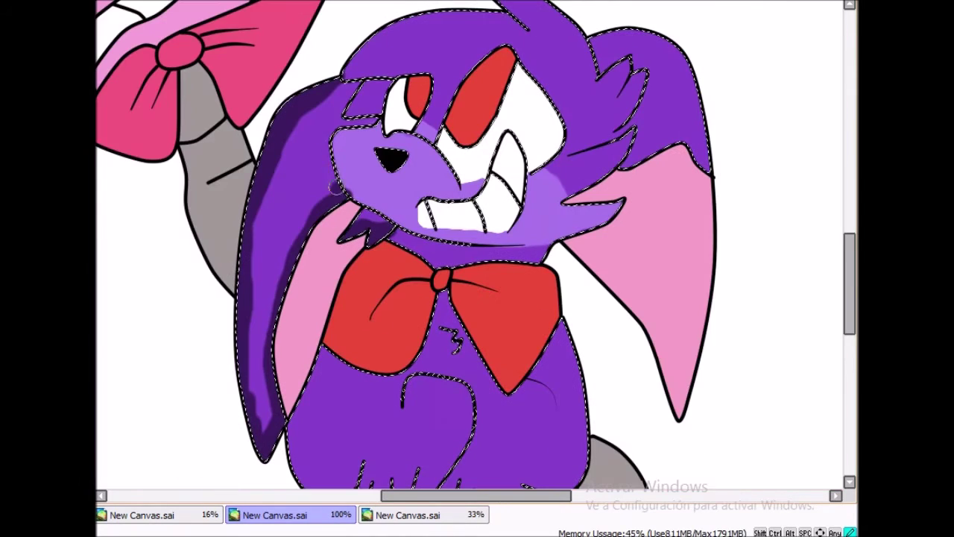
{"action": "mouse_move", "coordinate": [370, 114]}
{"action": "left_mouse_down"}
{"action": "mouse_move", "coordinate": [350, 79]}
{"action": "mouse_move", "coordinate": [463, 7]}
{"action": "left_mouse_up"}
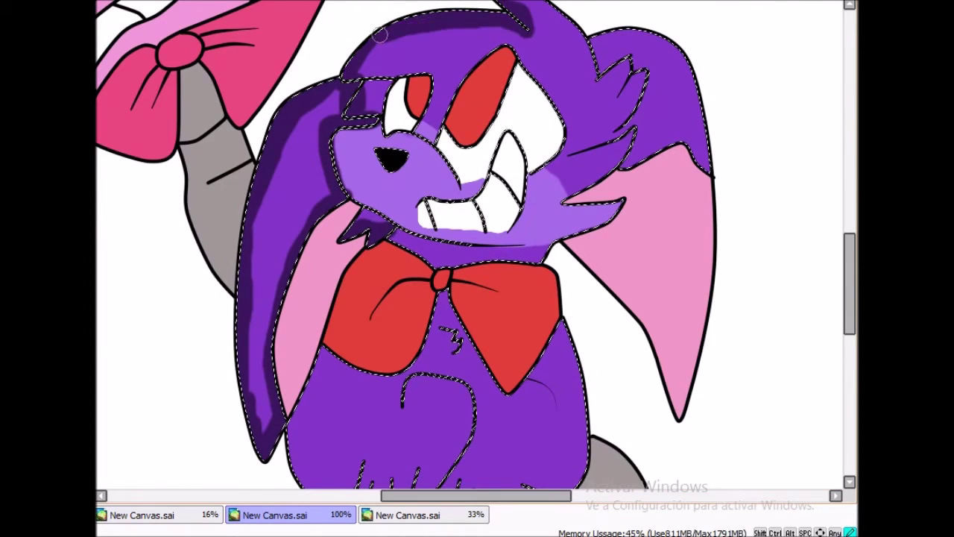
{"action": "scroll", "coordinate": [380, 33], "scroll_direction": "up", "scroll_amount": 1}
{"action": "left_click_drag", "start_coordinate": [455, 141], "coordinate": [468, 158]}
{"action": "scroll", "coordinate": [647, 155], "scroll_direction": "down", "scroll_amount": 2}
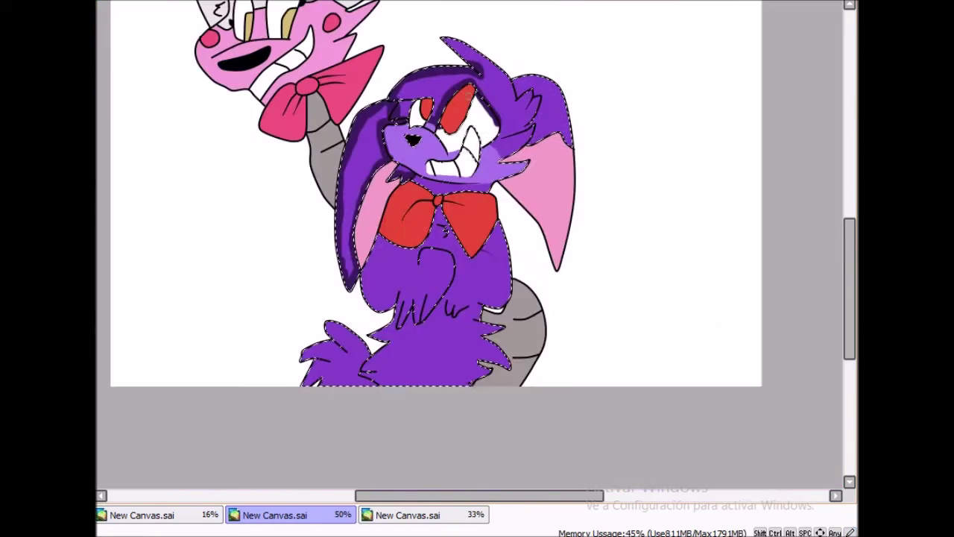
{"action": "scroll", "coordinate": [494, 88], "scroll_direction": "up", "scroll_amount": 1}
{"action": "scroll", "coordinate": [495, 88], "scroll_direction": "down", "scroll_amount": 1}
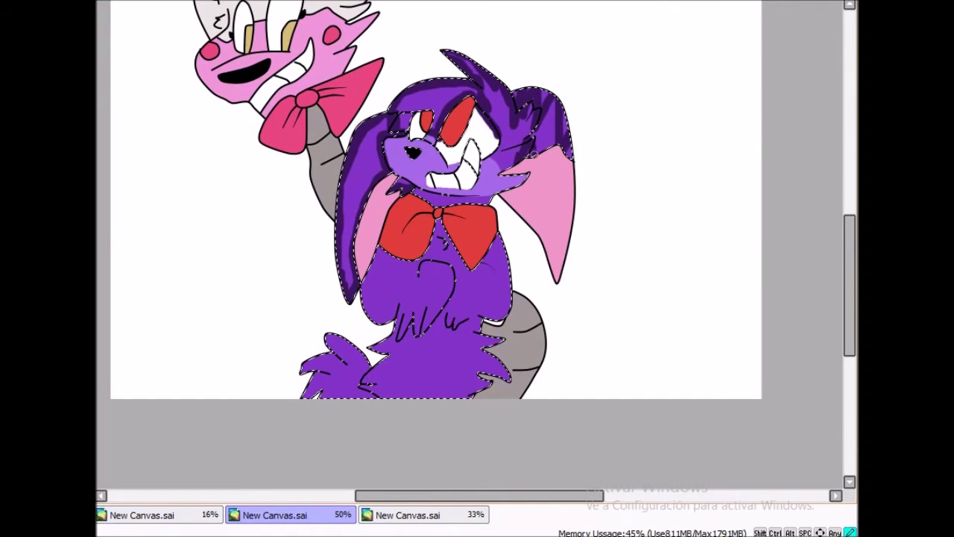
- Try shading the top of the front character's head, hair tuft and far ear with soft black
{"action": "scroll", "coordinate": [343, 247], "scroll_direction": "down", "scroll_amount": 1}
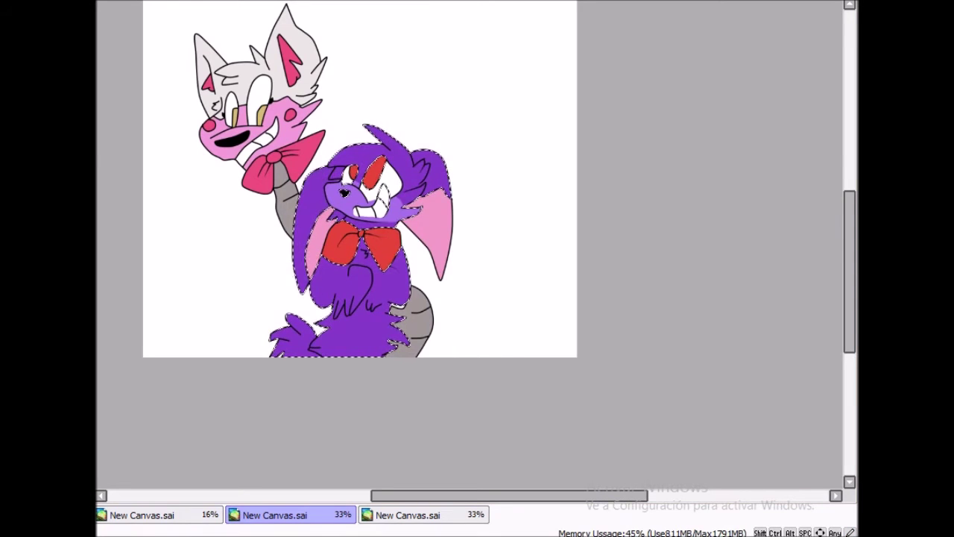
{"action": "scroll", "coordinate": [476, 149], "scroll_direction": "up", "scroll_amount": 2}
{"action": "left_click_drag", "start_coordinate": [307, 147], "coordinate": [258, 107]}
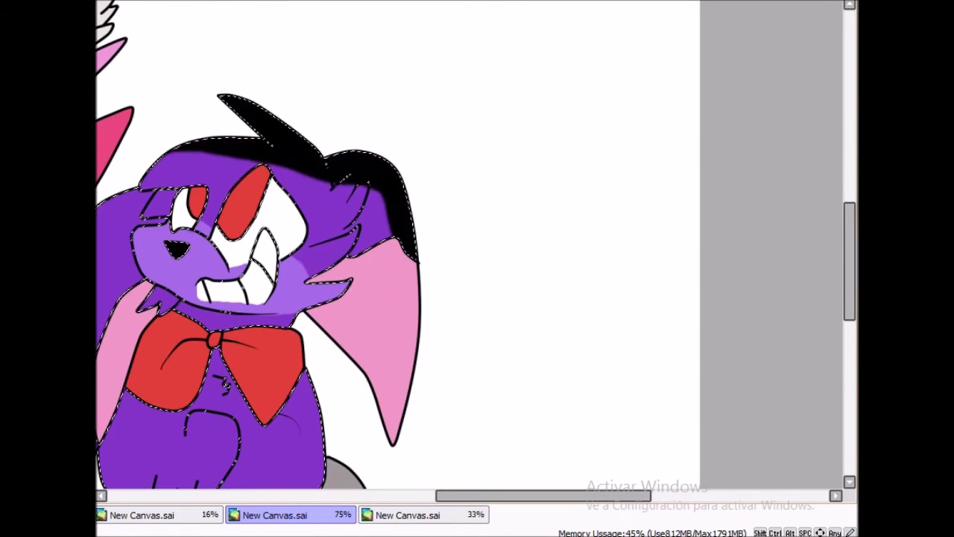
{"action": "scroll", "coordinate": [288, 141], "scroll_direction": "down", "scroll_amount": 2}
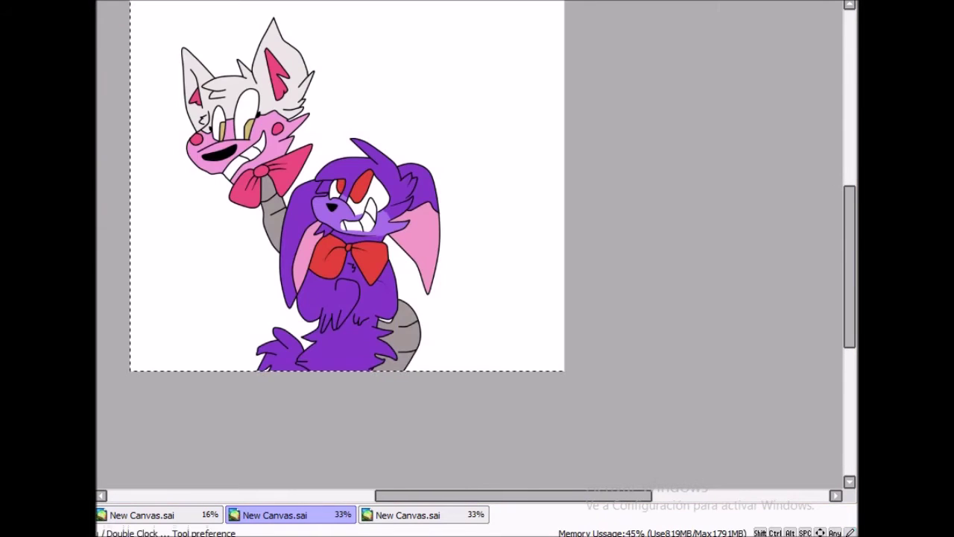
- Cover the right half of the drawing with a large soft-edged black shadow, partly over the front character
{"action": "scroll", "coordinate": [296, 216], "scroll_direction": "down", "scroll_amount": 3}
{"action": "mouse_move", "coordinate": [296, 215]}
{"action": "left_mouse_down"}
{"action": "mouse_move", "coordinate": [362, 204]}
{"action": "mouse_move", "coordinate": [351, 351]}
{"action": "left_mouse_up"}
{"action": "scroll", "coordinate": [351, 351], "scroll_direction": "up", "scroll_amount": 6}
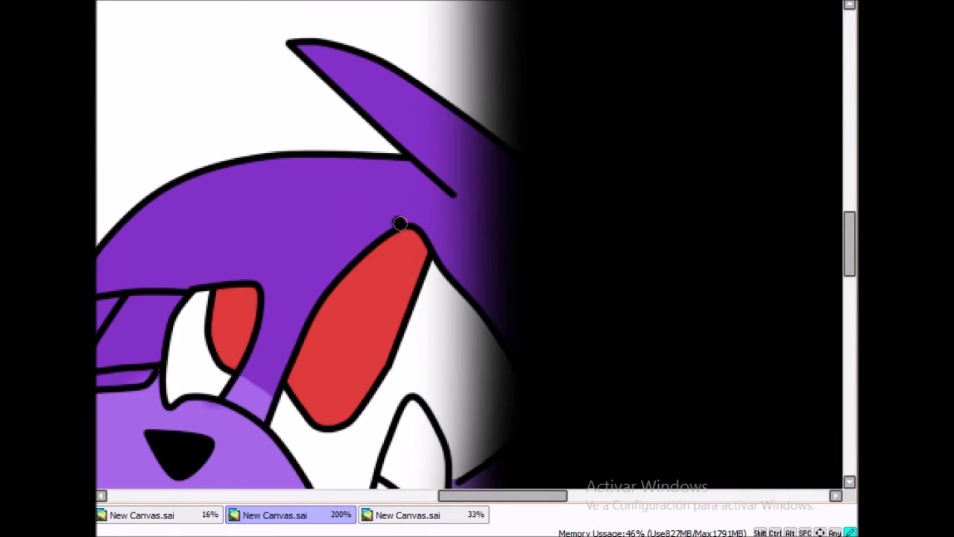
- Redraw the outlines of the front character's larger eye and its iris with thick black brush strokes
{"action": "scroll", "coordinate": [394, 221], "scroll_direction": "down", "scroll_amount": 3}
{"action": "scroll", "coordinate": [420, 282], "scroll_direction": "up", "scroll_amount": 3}
{"action": "key", "text": "ctrl+z"}
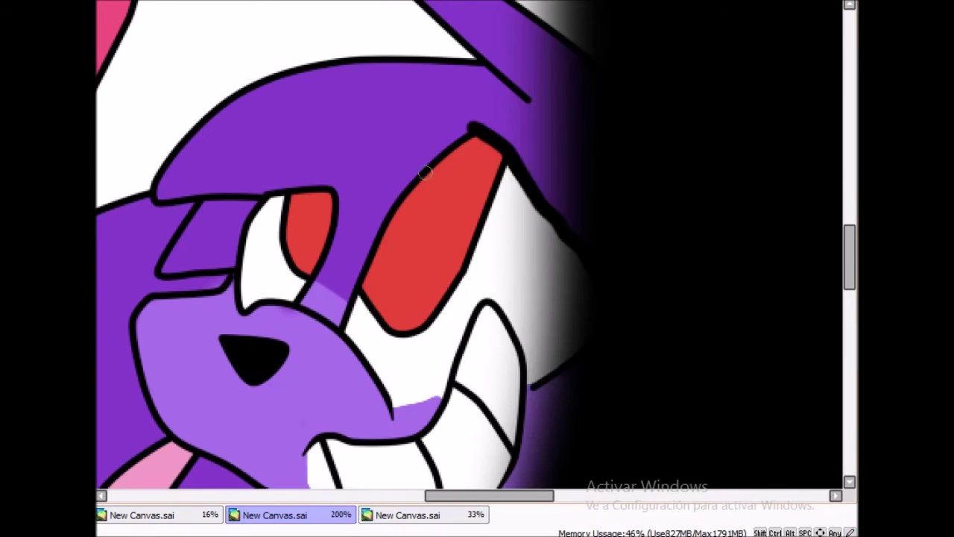
{"action": "scroll", "coordinate": [370, 318], "scroll_direction": "down", "scroll_amount": 1}
{"action": "scroll", "coordinate": [735, 162], "scroll_direction": "up", "scroll_amount": 2}
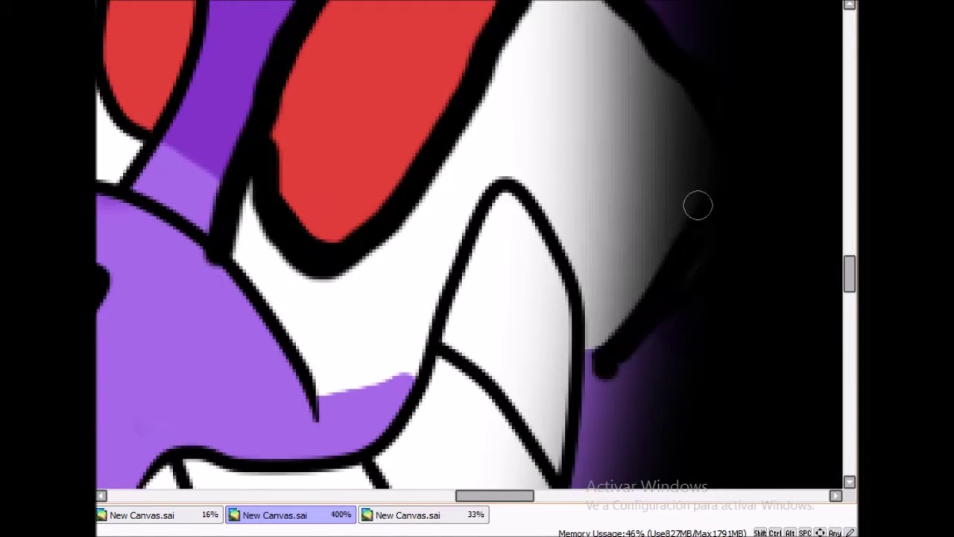
{"action": "scroll", "coordinate": [735, 162], "scroll_direction": "down", "scroll_amount": 2}
{"action": "scroll", "coordinate": [522, 120], "scroll_direction": "up", "scroll_amount": 2}
{"action": "mouse_move", "coordinate": [515, 117]}
{"action": "left_mouse_down"}
{"action": "mouse_move", "coordinate": [780, 270]}
{"action": "mouse_move", "coordinate": [574, 139]}
{"action": "mouse_move", "coordinate": [693, 256]}
{"action": "mouse_move", "coordinate": [775, 283]}
{"action": "left_mouse_up"}
- Thicken the black outlines of the front character's smaller eye, brow and toothy mouth
{"action": "scroll", "coordinate": [776, 284], "scroll_direction": "down", "scroll_amount": 2}
{"action": "scroll", "coordinate": [419, 147], "scroll_direction": "up", "scroll_amount": 1}
{"action": "mouse_move", "coordinate": [419, 147]}
{"action": "left_mouse_down"}
{"action": "mouse_move", "coordinate": [505, 127]}
{"action": "mouse_move", "coordinate": [489, 283]}
{"action": "mouse_move", "coordinate": [514, 236]}
{"action": "mouse_move", "coordinate": [397, 298]}
{"action": "left_mouse_up"}
{"action": "scroll", "coordinate": [428, 198], "scroll_direction": "down", "scroll_amount": 3}
{"action": "scroll", "coordinate": [429, 197], "scroll_direction": "up", "scroll_amount": 3}
{"action": "mouse_move", "coordinate": [428, 197]}
{"action": "left_mouse_down"}
{"action": "mouse_move", "coordinate": [485, 278]}
{"action": "mouse_move", "coordinate": [679, 278]}
{"action": "left_mouse_up"}
{"action": "scroll", "coordinate": [678, 278], "scroll_direction": "down", "scroll_amount": 3}
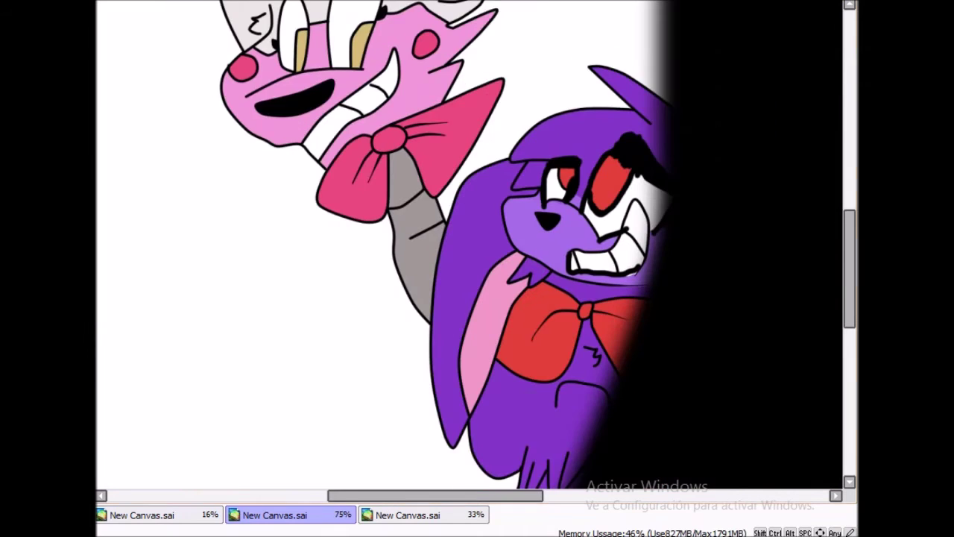
- Thicken the black outline of the front character's bow tie, its knot and the chest fur mark below it
{"action": "scroll", "coordinate": [574, 320], "scroll_direction": "up", "scroll_amount": 2}
{"action": "left_click_drag", "start_coordinate": [641, 365], "coordinate": [684, 202]}
{"action": "left_click_drag", "start_coordinate": [574, 226], "coordinate": [537, 368]}
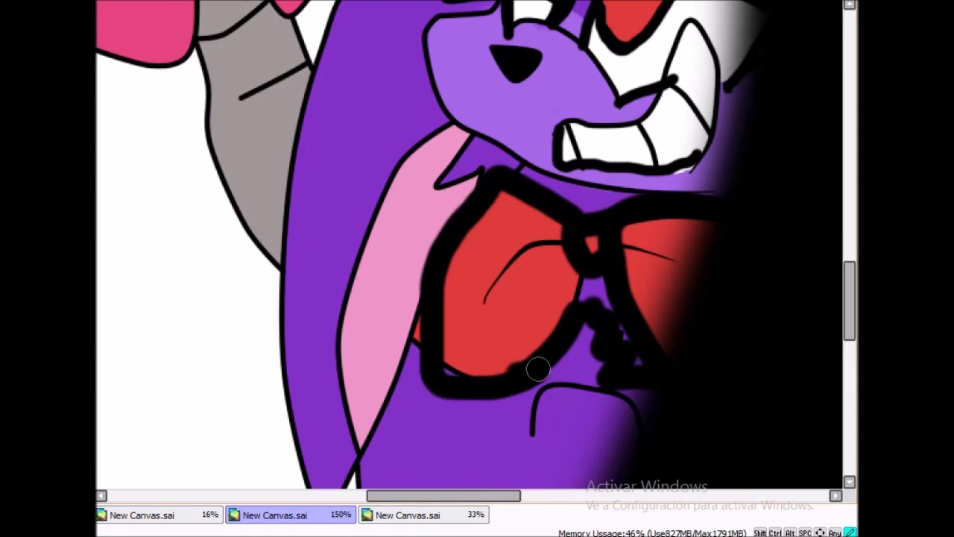
- Thicken the black outlines of the front character's arm, hand, body fur and raised paw
{"action": "scroll", "coordinate": [501, 316], "scroll_direction": "down", "scroll_amount": 1}
{"action": "scroll", "coordinate": [379, 344], "scroll_direction": "down", "scroll_amount": 2}
{"action": "mouse_move", "coordinate": [443, 436]}
{"action": "left_mouse_down"}
{"action": "mouse_move", "coordinate": [379, 344]}
{"action": "mouse_move", "coordinate": [369, 357]}
{"action": "left_mouse_up"}
{"action": "scroll", "coordinate": [369, 356], "scroll_direction": "up", "scroll_amount": 2}
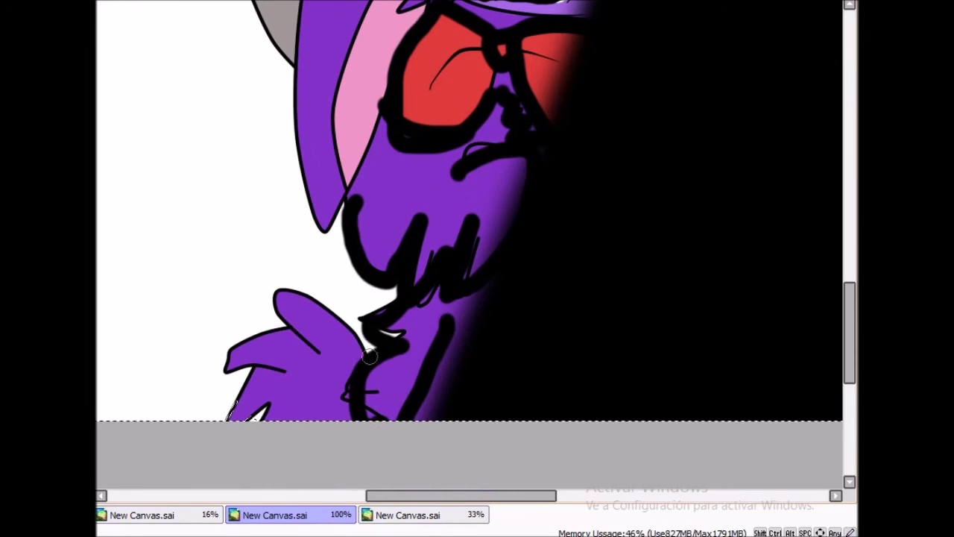
{"action": "scroll", "coordinate": [224, 354], "scroll_direction": "down", "scroll_amount": 3}
{"action": "scroll", "coordinate": [398, 243], "scroll_direction": "up", "scroll_amount": 2}
- Thicken the black outlines of the front character's hair tuft and forehead fringe
{"action": "left_click_drag", "start_coordinate": [446, 277], "coordinate": [376, 201]}
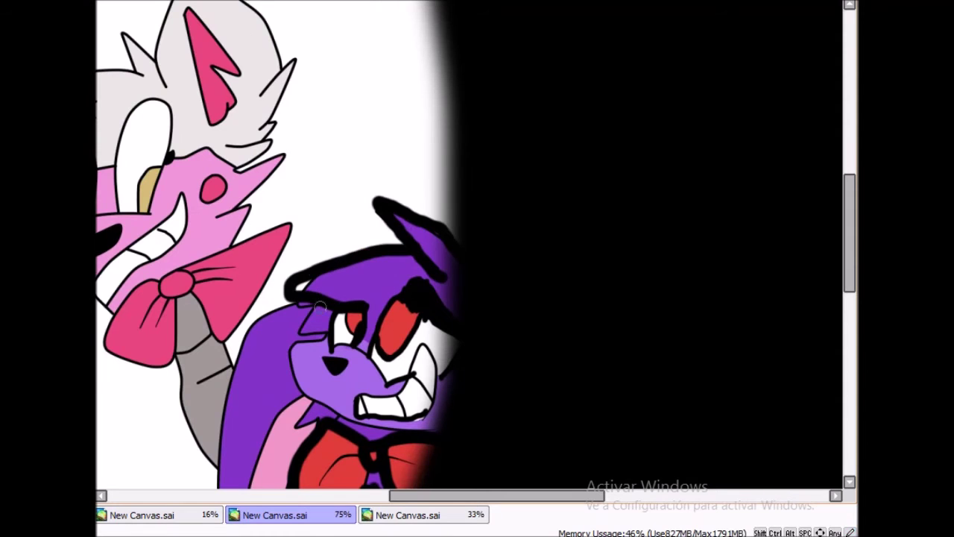
{"action": "scroll", "coordinate": [320, 306], "scroll_direction": "down", "scroll_amount": 3}
{"action": "scroll", "coordinate": [295, 325], "scroll_direction": "up", "scroll_amount": 3}
- Thicken the black outlines of the front character's long near ear and the rear character's toothy grin
{"action": "mouse_move", "coordinate": [302, 377]}
{"action": "left_mouse_down"}
{"action": "mouse_move", "coordinate": [347, 193]}
{"action": "mouse_move", "coordinate": [348, 126]}
{"action": "left_mouse_up"}
{"action": "scroll", "coordinate": [499, 291], "scroll_direction": "down", "scroll_amount": 3}
{"action": "scroll", "coordinate": [299, 127], "scroll_direction": "up", "scroll_amount": 3}
{"action": "scroll", "coordinate": [349, 125], "scroll_direction": "down", "scroll_amount": 1}
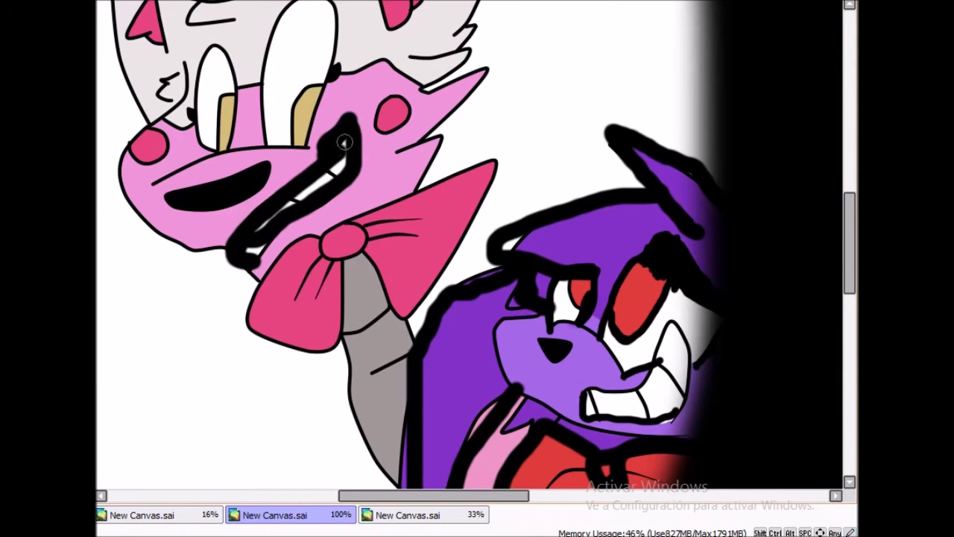
- Thicken the black outlines of the rear character's muzzle, chin and outer side of the head
{"action": "scroll", "coordinate": [176, 67], "scroll_direction": "down", "scroll_amount": 1}
{"action": "left_click_drag", "start_coordinate": [190, 74], "coordinate": [160, 164]}
{"action": "scroll", "coordinate": [172, 90], "scroll_direction": "down", "scroll_amount": 1}
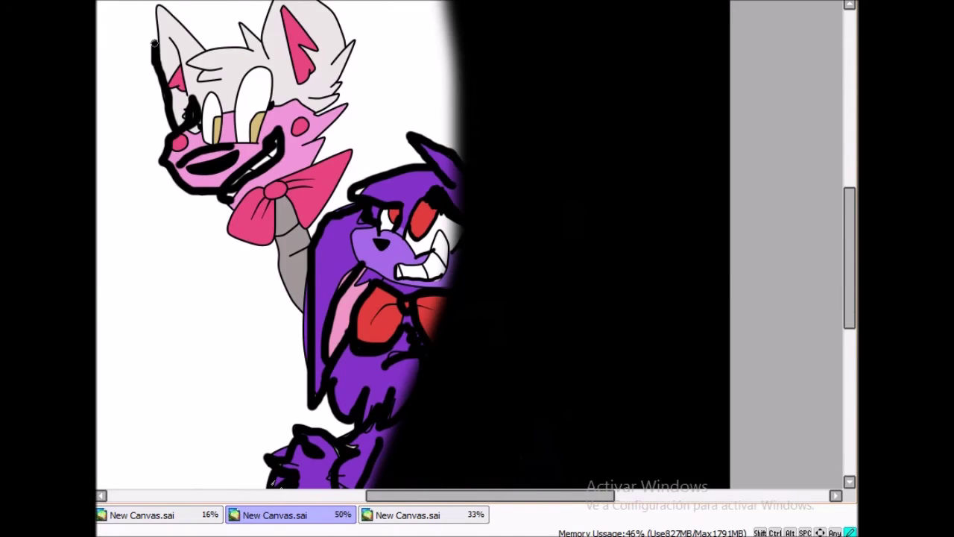
{"action": "left_click_drag", "start_coordinate": [186, 8], "coordinate": [153, 44]}
- Thicken the black outlines of the rear character's smaller ear and hair
{"action": "scroll", "coordinate": [172, 44], "scroll_direction": "up", "scroll_amount": 3}
{"action": "left_click_drag", "start_coordinate": [276, 108], "coordinate": [213, 86]}
{"action": "scroll", "coordinate": [213, 86], "scroll_direction": "down", "scroll_amount": 4}
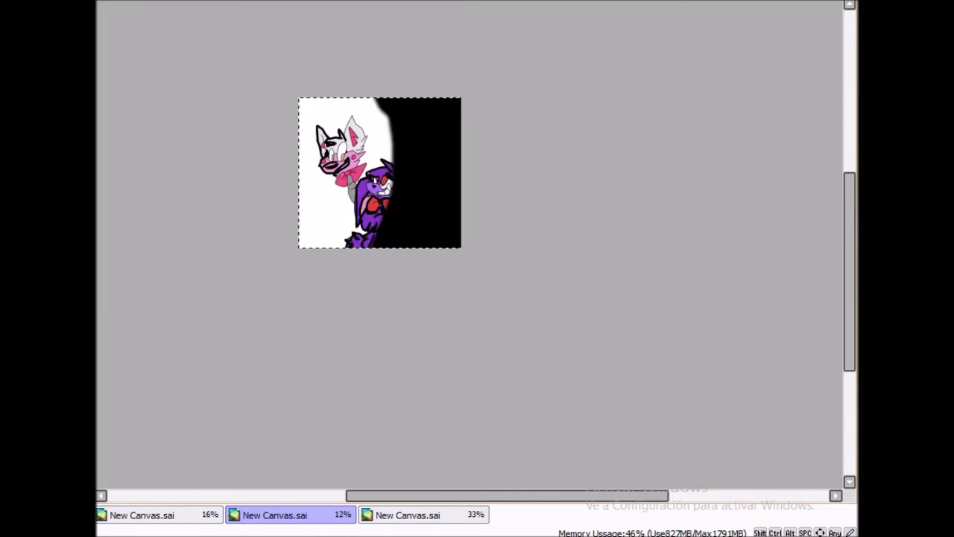
- Thicken the black outlines of the rear character's larger ear and cheek fur tufts down to the bow tie
{"action": "scroll", "coordinate": [287, 65], "scroll_direction": "up", "scroll_amount": 1}
{"action": "left_click_drag", "start_coordinate": [312, 172], "coordinate": [350, 160]}
{"action": "scroll", "coordinate": [350, 160], "scroll_direction": "up", "scroll_amount": 2}
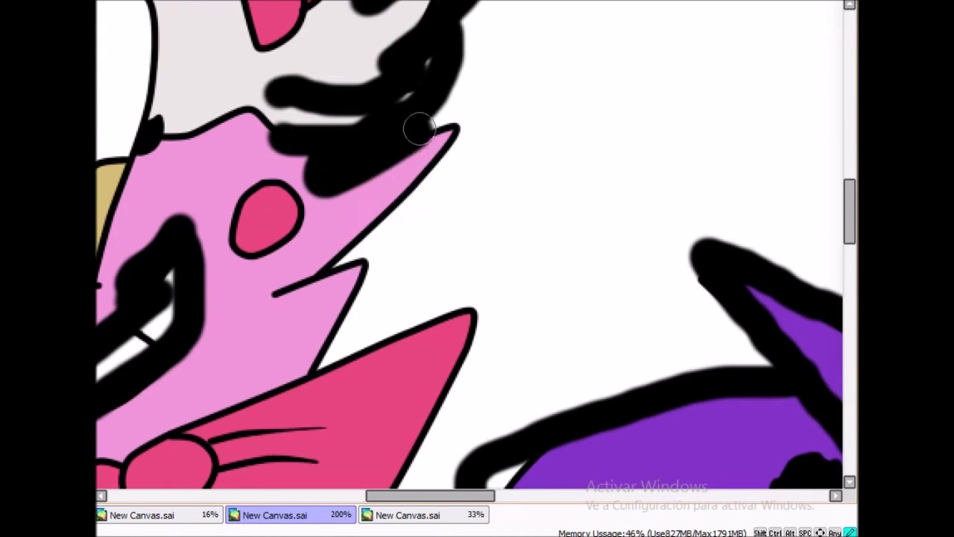
{"action": "mouse_move", "coordinate": [418, 128]}
{"action": "left_mouse_down"}
{"action": "mouse_move", "coordinate": [316, 260]}
{"action": "mouse_move", "coordinate": [308, 358]}
{"action": "left_mouse_up"}
{"action": "scroll", "coordinate": [309, 358], "scroll_direction": "down", "scroll_amount": 1}
{"action": "scroll", "coordinate": [310, 203], "scroll_direction": "down", "scroll_amount": 1}
- Thicken the black outlines of the rear character's bow tie and the grey segmented neck beneath it
{"action": "left_click_drag", "start_coordinate": [310, 203], "coordinate": [350, 182]}
{"action": "scroll", "coordinate": [350, 183], "scroll_direction": "up", "scroll_amount": 1}
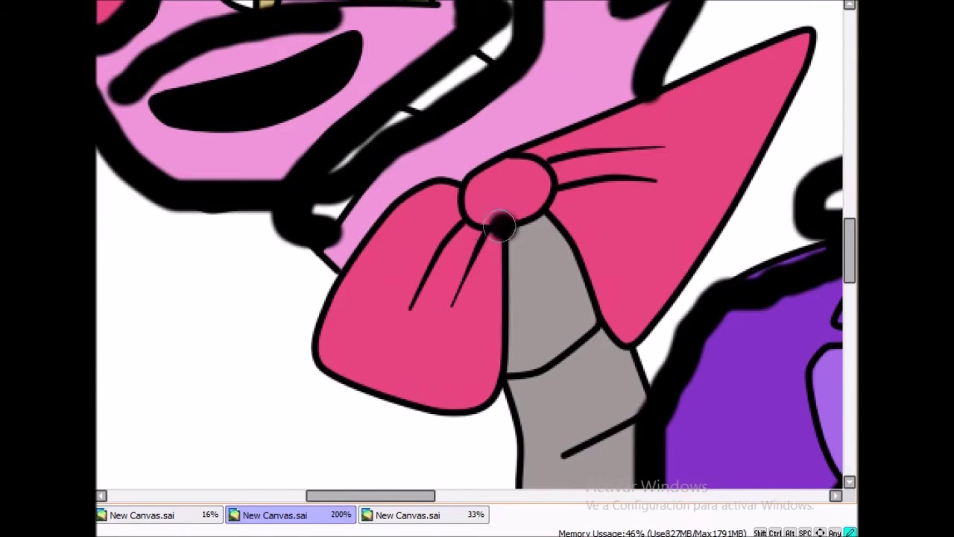
{"action": "left_click_drag", "start_coordinate": [477, 141], "coordinate": [537, 238]}
{"action": "scroll", "coordinate": [537, 239], "scroll_direction": "down", "scroll_amount": 1}
{"action": "left_click_drag", "start_coordinate": [671, 82], "coordinate": [567, 239]}
{"action": "left_click_drag", "start_coordinate": [507, 161], "coordinate": [432, 268]}
{"action": "scroll", "coordinate": [607, 145], "scroll_direction": "down", "scroll_amount": 1}
{"action": "scroll", "coordinate": [608, 145], "scroll_direction": "up", "scroll_amount": 1}
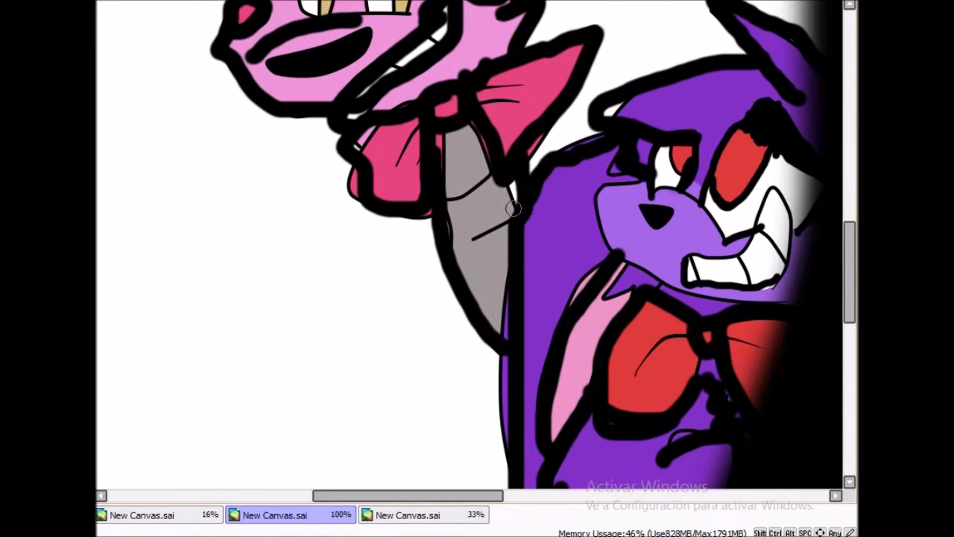
- Lower the opacity of the black shading and blend its hard edge into a soft gradient across the background
{"action": "scroll", "coordinate": [608, 146], "scroll_direction": "down", "scroll_amount": 4}
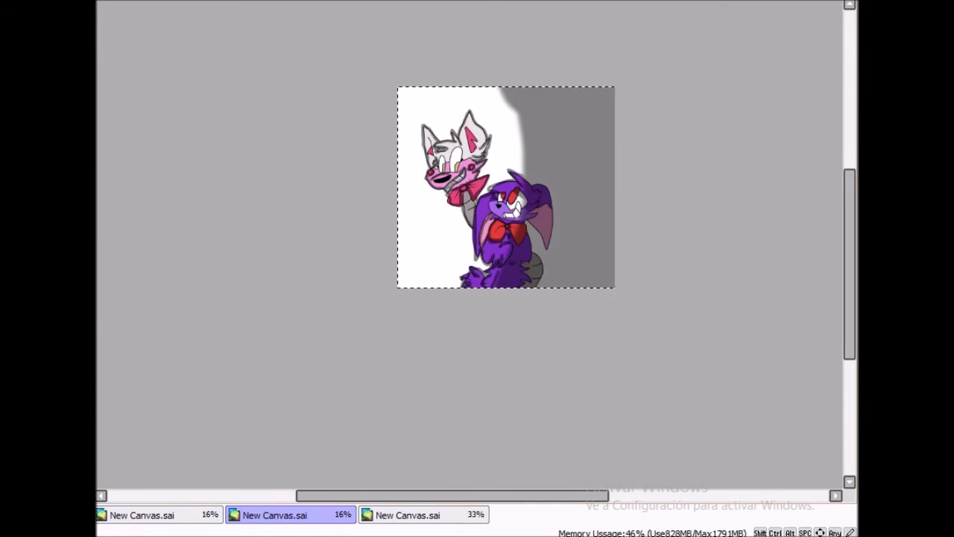
{"action": "scroll", "coordinate": [462, 149], "scroll_direction": "up", "scroll_amount": 2}
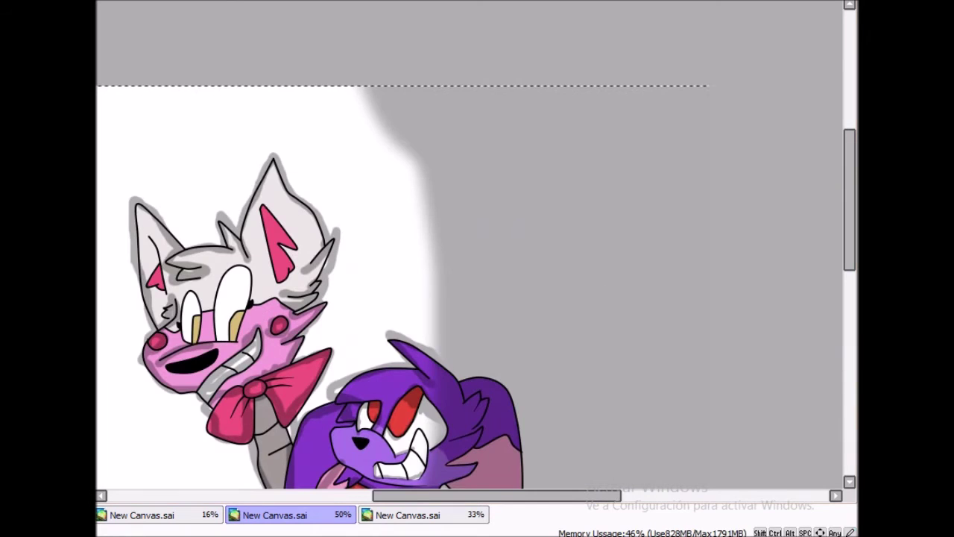
{"action": "scroll", "coordinate": [357, 216], "scroll_direction": "down", "scroll_amount": 1}
{"action": "mouse_move", "coordinate": [351, 254]}
{"action": "left_mouse_down"}
{"action": "mouse_move", "coordinate": [430, 308]}
{"action": "mouse_move", "coordinate": [428, 229]}
{"action": "left_mouse_up"}
{"action": "scroll", "coordinate": [428, 229], "scroll_direction": "down", "scroll_amount": 1}
{"action": "scroll", "coordinate": [428, 229], "scroll_direction": "up", "scroll_amount": 6}
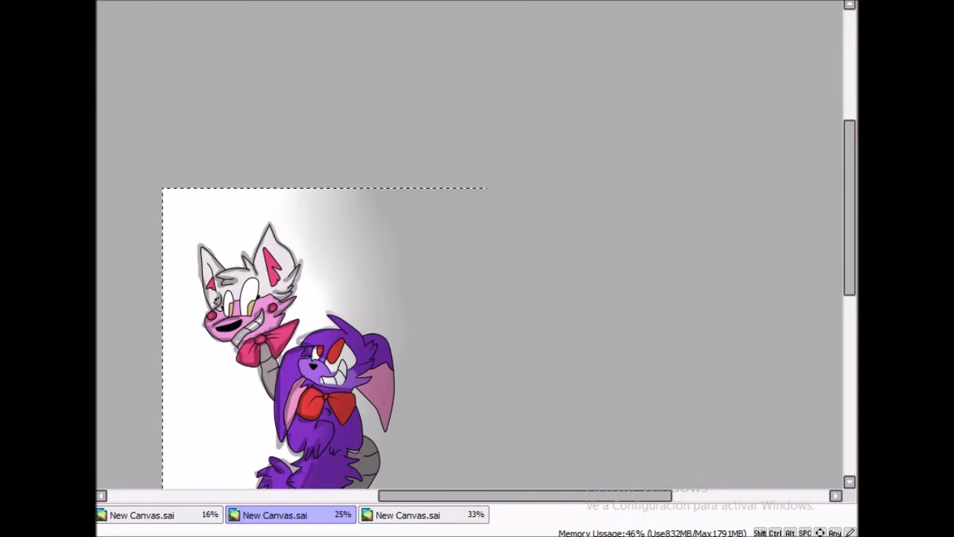
- Blend the shading smoothly over the front character's head, ears, bow tie, body and paws
{"action": "scroll", "coordinate": [506, 350], "scroll_direction": "down", "scroll_amount": 1}
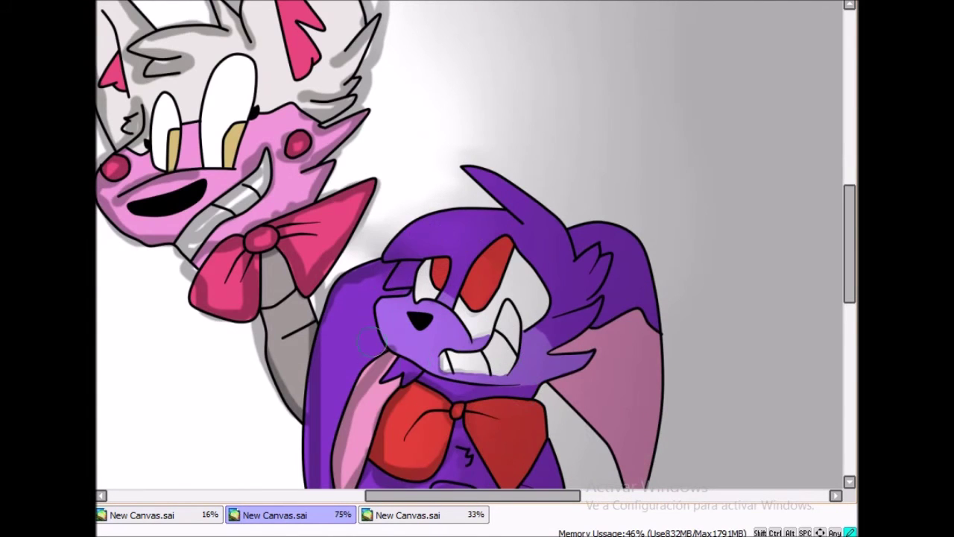
{"action": "scroll", "coordinate": [371, 427], "scroll_direction": "up", "scroll_amount": 1}
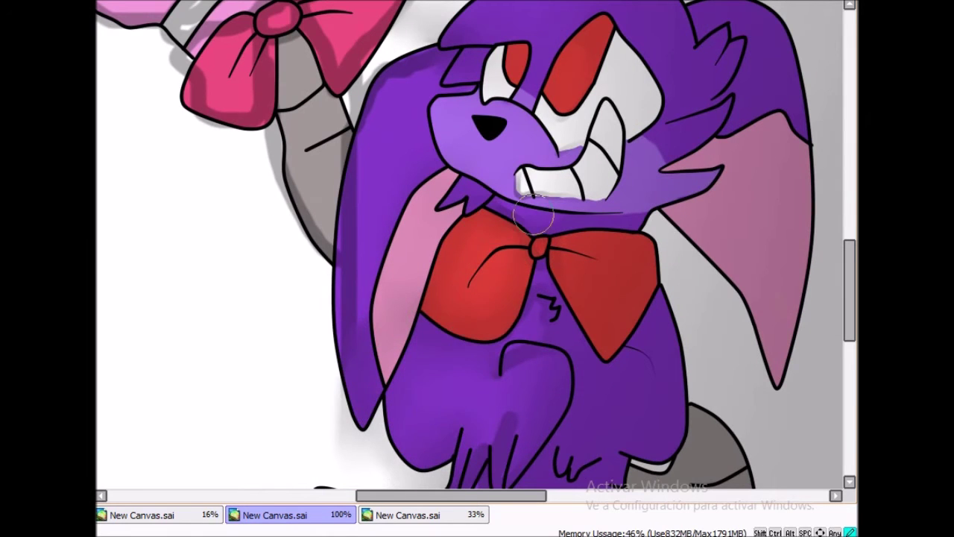
{"action": "scroll", "coordinate": [498, 309], "scroll_direction": "down", "scroll_amount": 2}
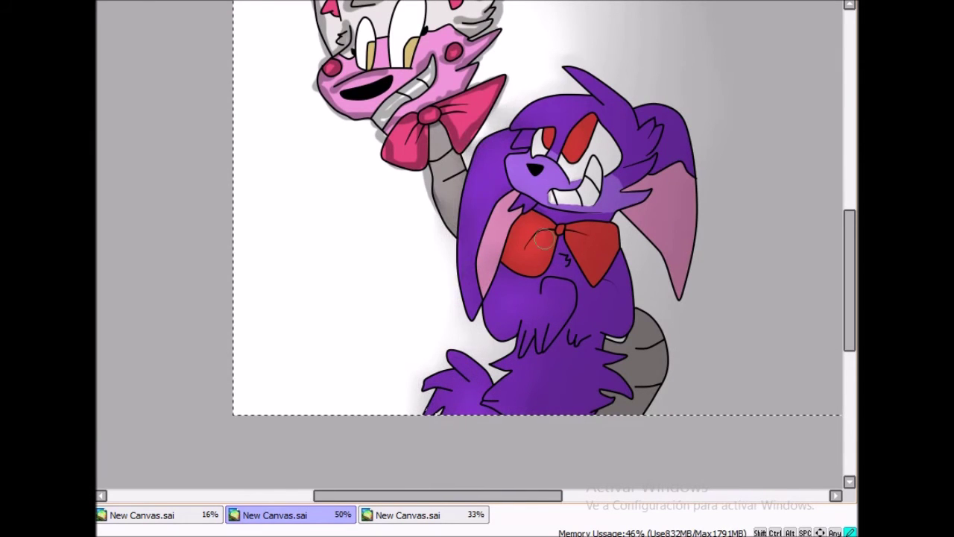
- Blend the rear character's shading smoothly from the neck and bow tie up to the ears, and lighten the overall shading slightly
{"action": "scroll", "coordinate": [603, 214], "scroll_direction": "up", "scroll_amount": 3}
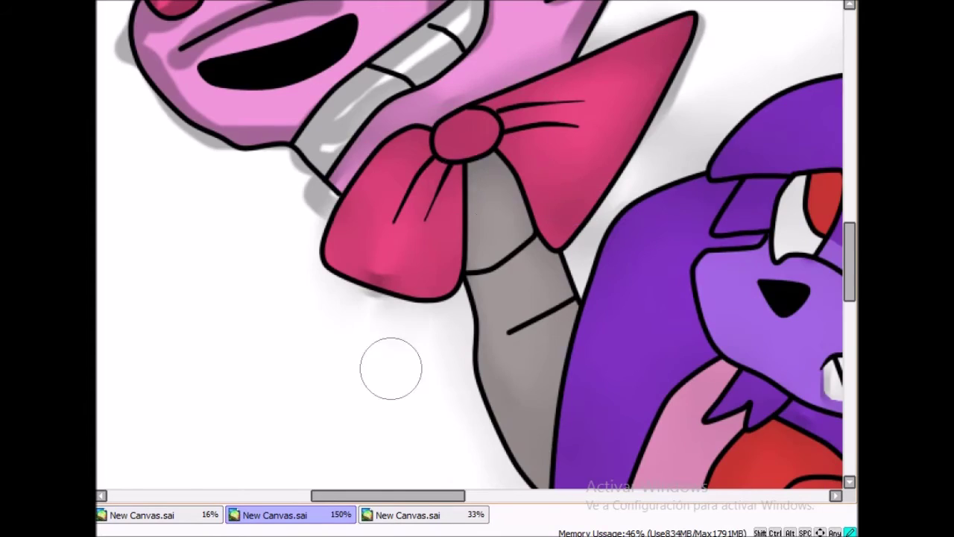
{"action": "scroll", "coordinate": [390, 369], "scroll_direction": "down", "scroll_amount": 2}
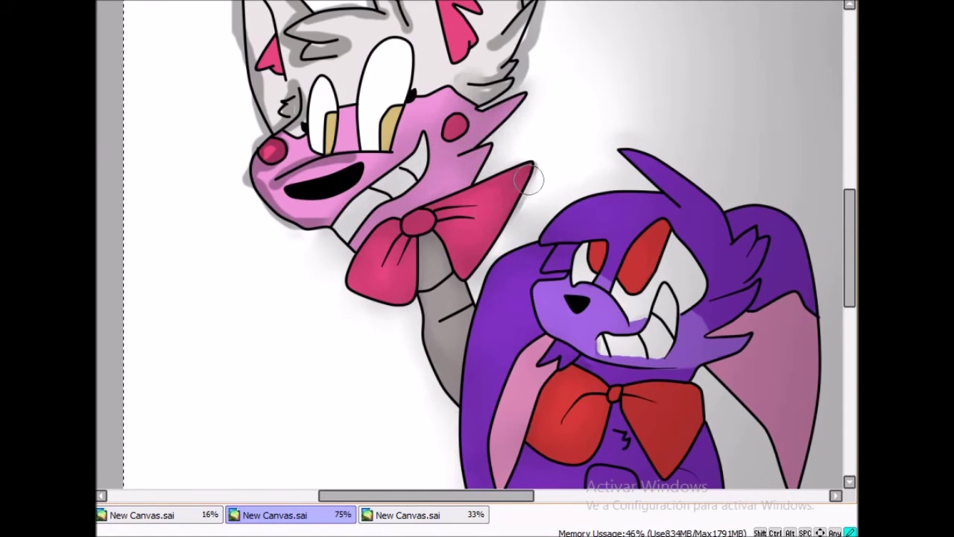
{"action": "scroll", "coordinate": [529, 179], "scroll_direction": "down", "scroll_amount": 1}
{"action": "scroll", "coordinate": [471, 228], "scroll_direction": "up", "scroll_amount": 2}
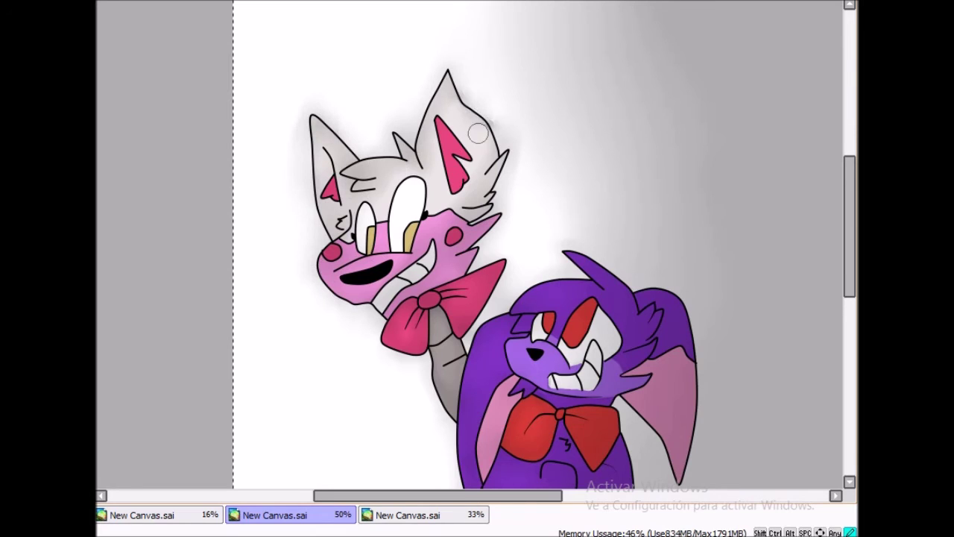
{"action": "scroll", "coordinate": [477, 133], "scroll_direction": "down", "scroll_amount": 2}
{"action": "scroll", "coordinate": [354, 197], "scroll_direction": "up", "scroll_amount": 1}
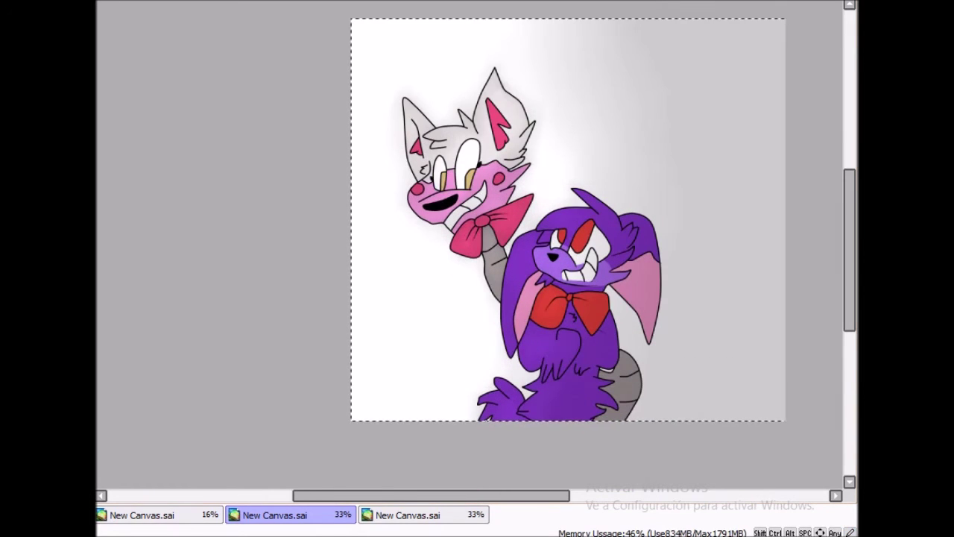
- Select the whole background around both characters, including the small gaps between the fur tufts, and fill it with light pink
{"action": "mouse_move", "coordinate": [417, 60]}
{"action": "left_mouse_down"}
{"action": "mouse_move", "coordinate": [756, 38]}
{"action": "mouse_move", "coordinate": [443, 251]}
{"action": "mouse_move", "coordinate": [715, 224]}
{"action": "mouse_move", "coordinate": [731, 313]}
{"action": "left_mouse_up"}
{"action": "scroll", "coordinate": [477, 246], "scroll_direction": "up", "scroll_amount": 8}
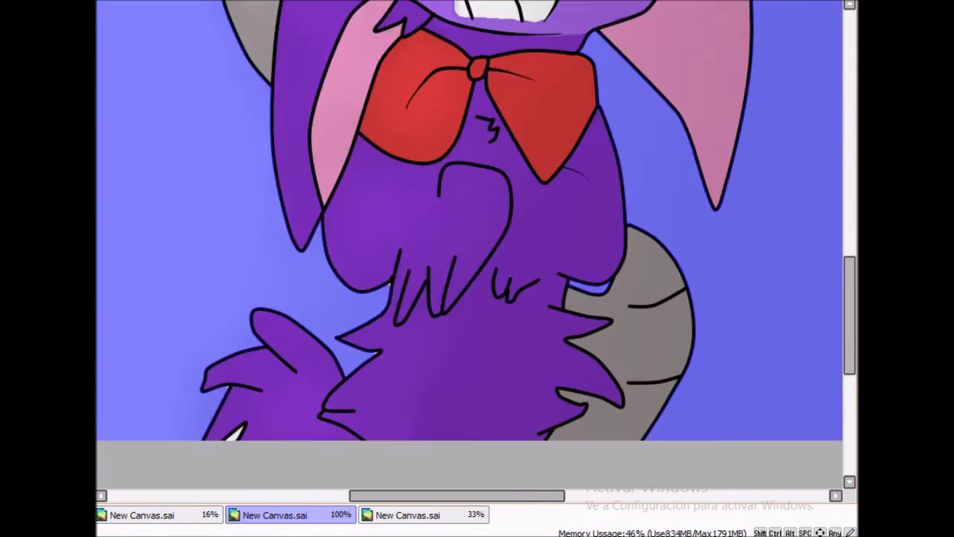
{"action": "scroll", "coordinate": [477, 246], "scroll_direction": "down", "scroll_amount": 3}
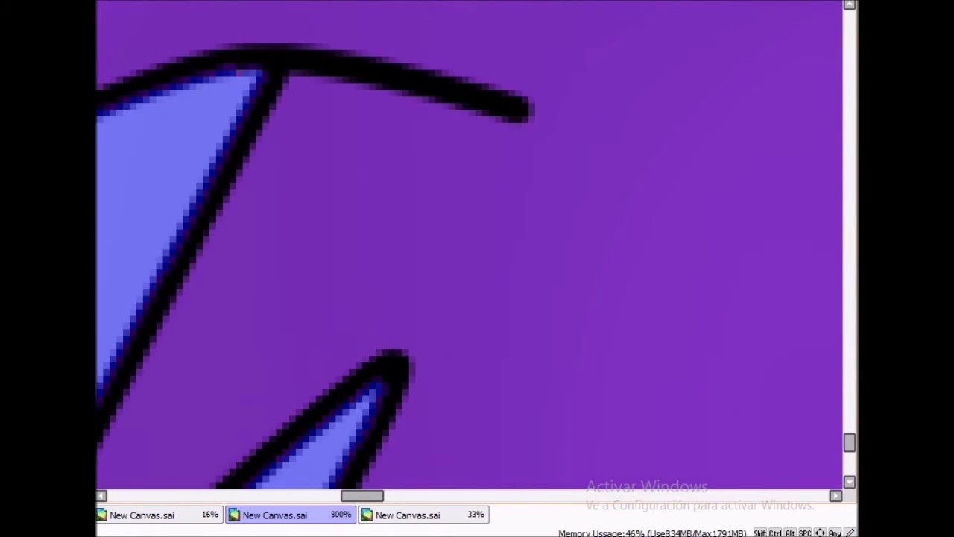
{"action": "scroll", "coordinate": [477, 234], "scroll_direction": "down", "scroll_amount": 4}
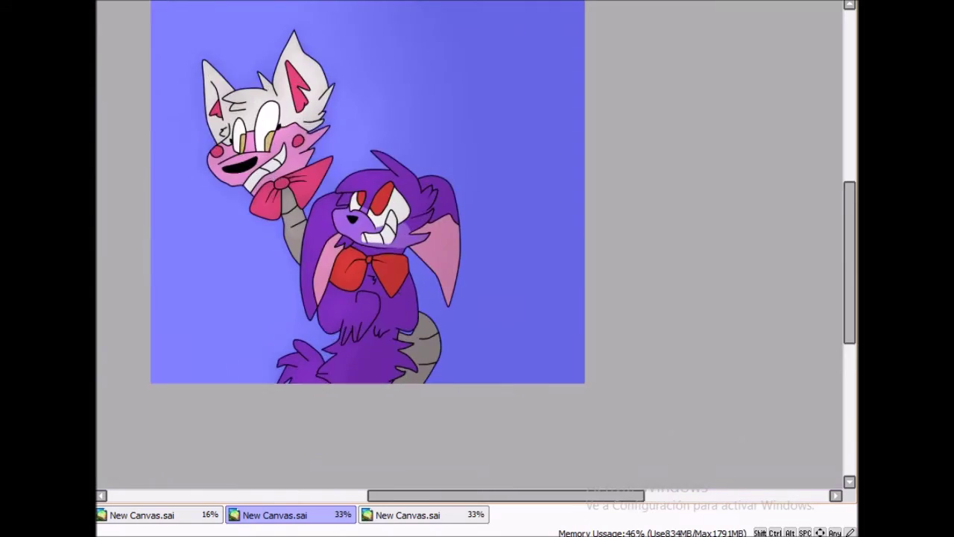
{"action": "scroll", "coordinate": [477, 234], "scroll_direction": "up", "scroll_amount": 8}
{"action": "scroll", "coordinate": [477, 246], "scroll_direction": "down", "scroll_amount": 3}
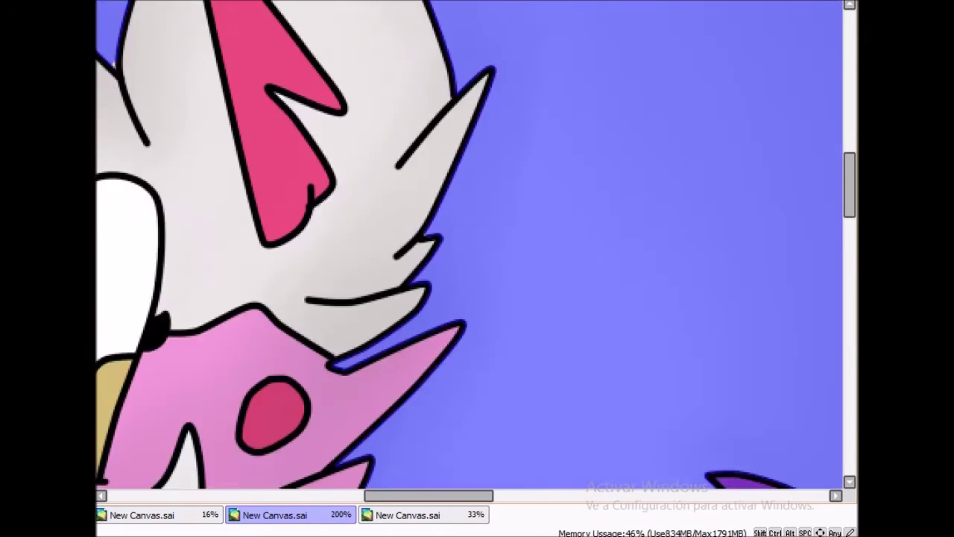
{"action": "scroll", "coordinate": [358, 281], "scroll_direction": "up", "scroll_amount": 3}
{"action": "scroll", "coordinate": [357, 282], "scroll_direction": "down", "scroll_amount": 6}
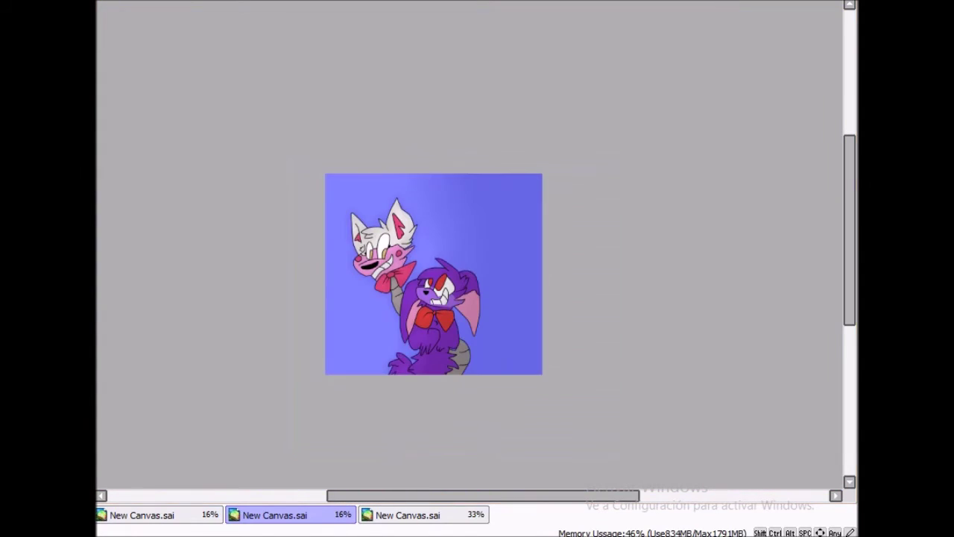
{"action": "scroll", "coordinate": [433, 274], "scroll_direction": "up", "scroll_amount": 2}
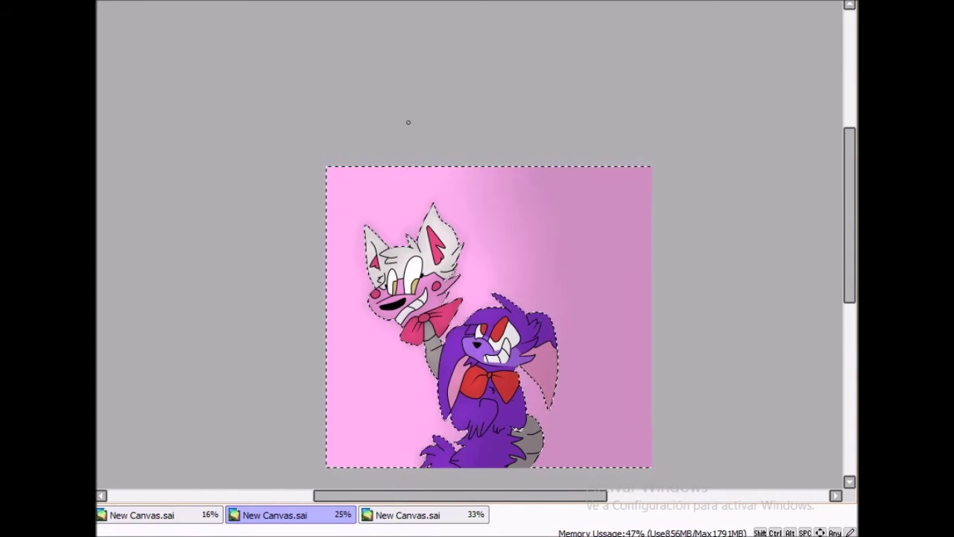
- Try drawing thin pink swirls on the background on both sides of the characters
{"action": "scroll", "coordinate": [362, 170], "scroll_direction": "up", "scroll_amount": 4}
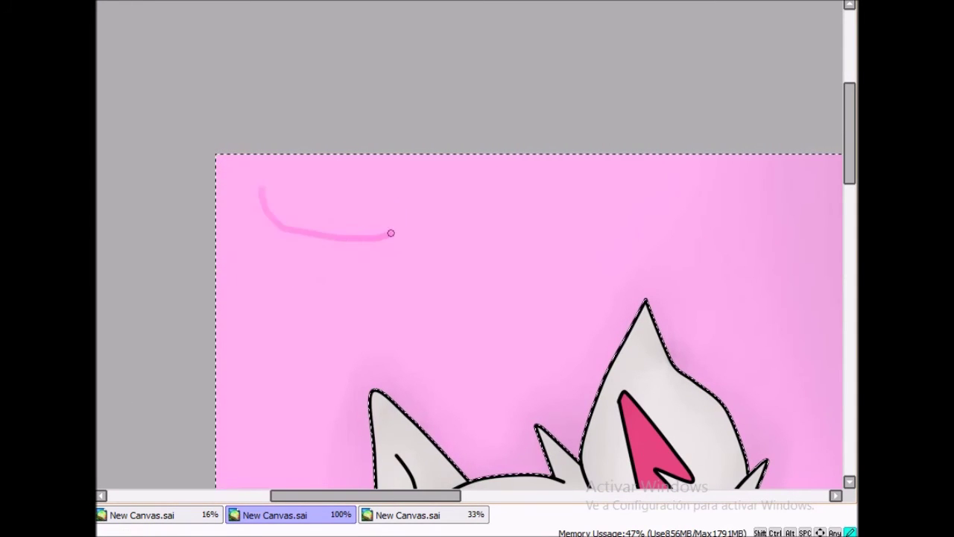
{"action": "scroll", "coordinate": [492, 286], "scroll_direction": "down", "scroll_amount": 5}
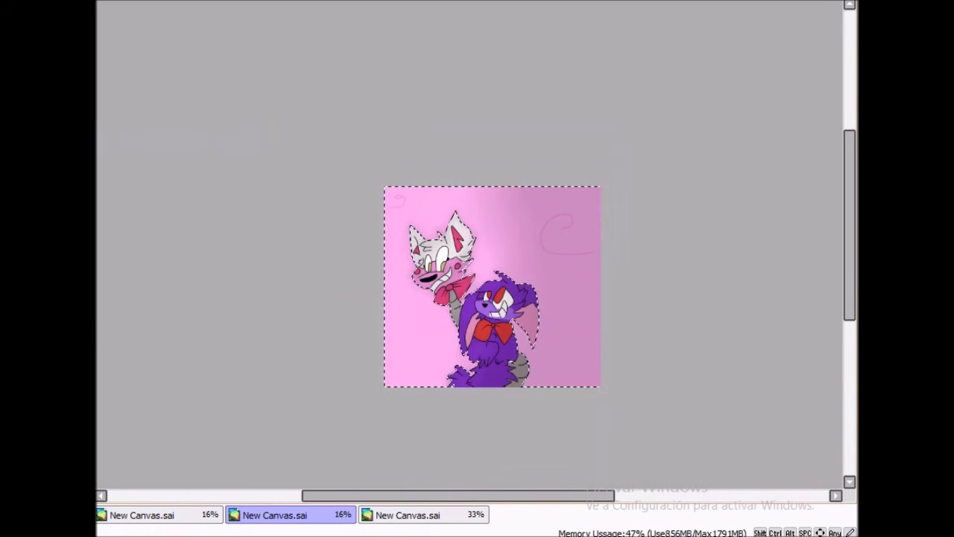
{"action": "scroll", "coordinate": [492, 286], "scroll_direction": "up", "scroll_amount": 4}
{"action": "scroll", "coordinate": [492, 287], "scroll_direction": "down", "scroll_amount": 3}
{"action": "scroll", "coordinate": [492, 286], "scroll_direction": "up", "scroll_amount": 3}
- Try a broad magenta stroke and a small heart outline on the background above the front character
{"action": "left_click_drag", "start_coordinate": [458, 127], "coordinate": [724, 64]}
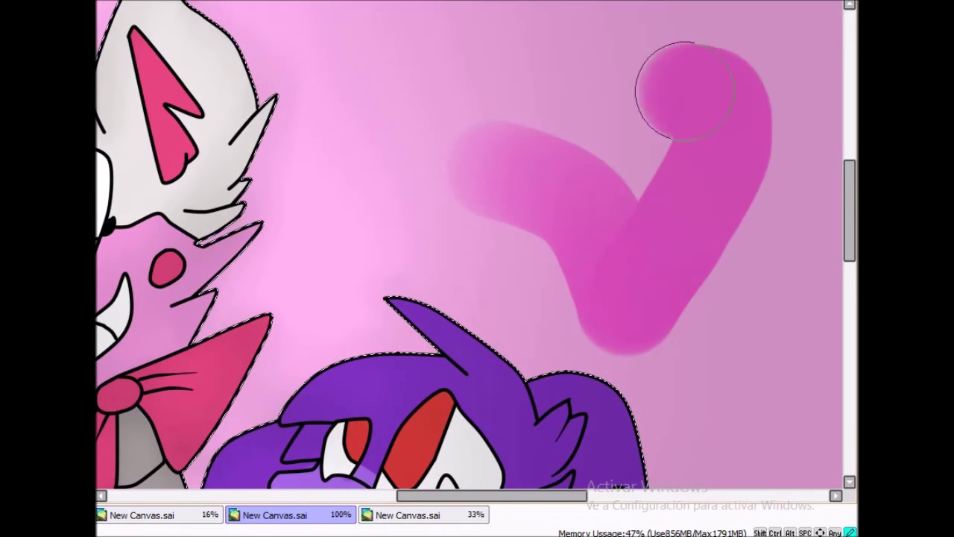
{"action": "key", "text": "ctrl+z"}
{"action": "scroll", "coordinate": [201, 381], "scroll_direction": "down", "scroll_amount": 3}
{"action": "scroll", "coordinate": [201, 380], "scroll_direction": "up", "scroll_amount": 3}
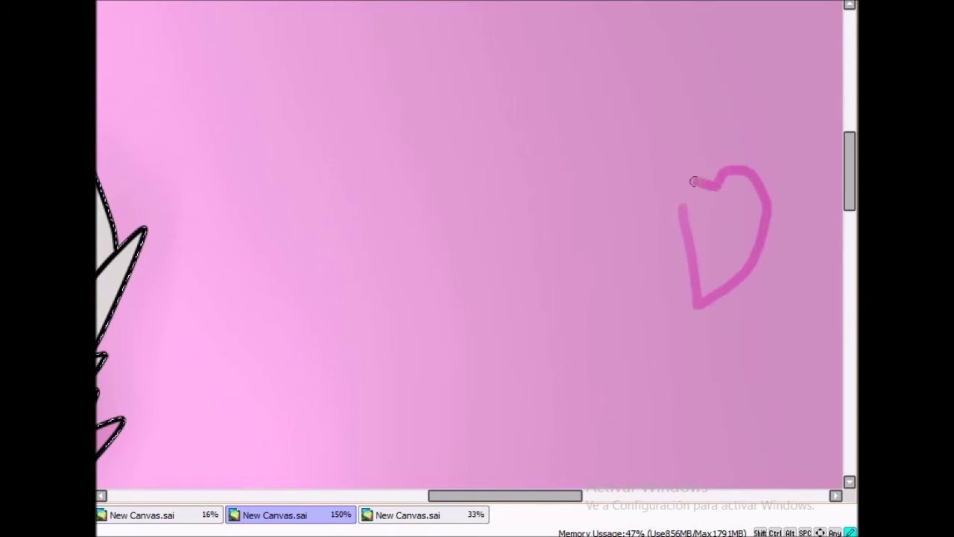
{"action": "scroll", "coordinate": [202, 380], "scroll_direction": "down", "scroll_amount": 3}
{"action": "scroll", "coordinate": [202, 380], "scroll_direction": "up", "scroll_amount": 1}
{"action": "scroll", "coordinate": [437, 92], "scroll_direction": "down", "scroll_amount": 1}
{"action": "scroll", "coordinate": [437, 92], "scroll_direction": "up", "scroll_amount": 4}
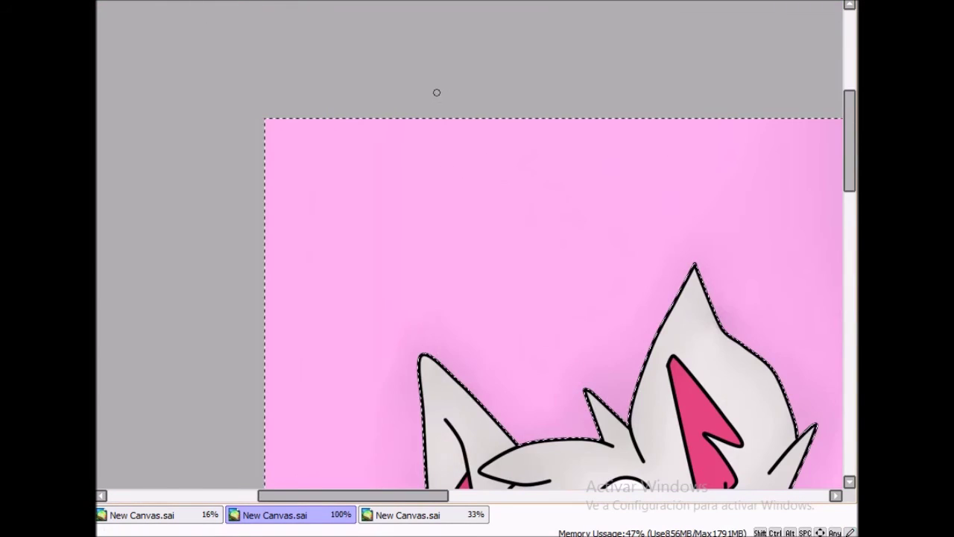
- Try hand-lettering a dark translucent title on the pink background above the rear character
{"action": "scroll", "coordinate": [500, 313], "scroll_direction": "down", "scroll_amount": 3}
{"action": "scroll", "coordinate": [463, 348], "scroll_direction": "up", "scroll_amount": 2}
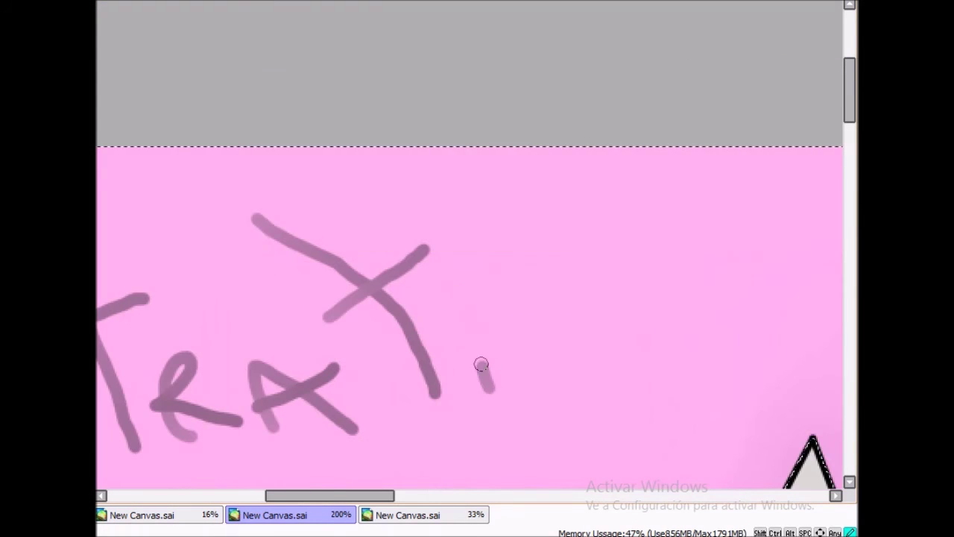
{"action": "scroll", "coordinate": [498, 336], "scroll_direction": "down", "scroll_amount": 1}
{"action": "left_click_drag", "start_coordinate": [610, 317], "coordinate": [671, 328]}
{"action": "left_click_drag", "start_coordinate": [689, 278], "coordinate": [729, 297]}
{"action": "left_click_drag", "start_coordinate": [745, 248], "coordinate": [870, 144]}
{"action": "left_click_drag", "start_coordinate": [524, 334], "coordinate": [577, 374]}
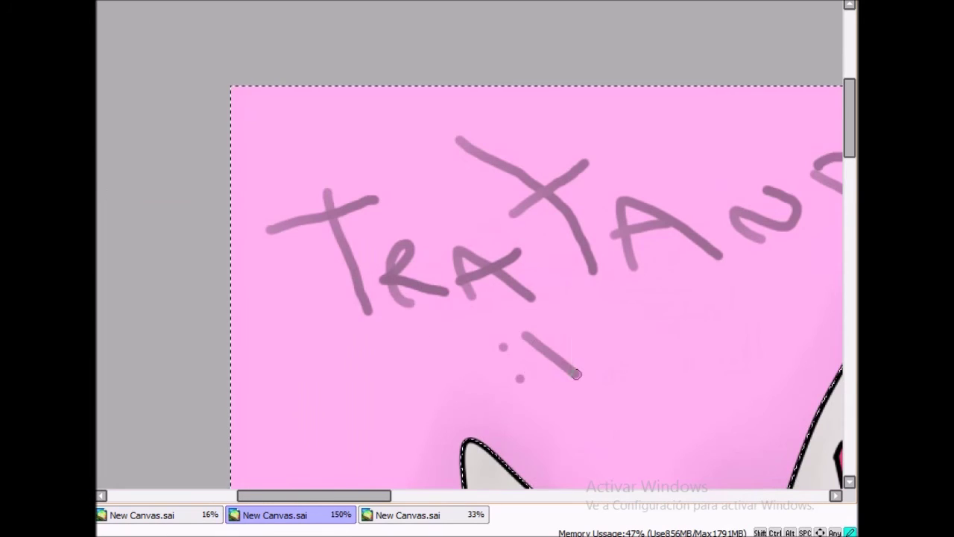
- Undo all strokes of the hand-lettered title above the rear character
{"action": "key", "text": "ctrl+z"}
{"action": "key", "text": "ctrl+z"}
{"action": "key", "text": "ctrl+z"}
{"action": "key", "text": "ctrl+z"}
{"action": "key", "text": "ctrl+z"}
{"action": "key", "text": "ctrl+z"}
{"action": "key", "text": "ctrl+z"}
{"action": "key", "text": "ctrl+z"}
{"action": "key", "text": "ctrl+z"}
{"action": "key", "text": "ctrl+z"}
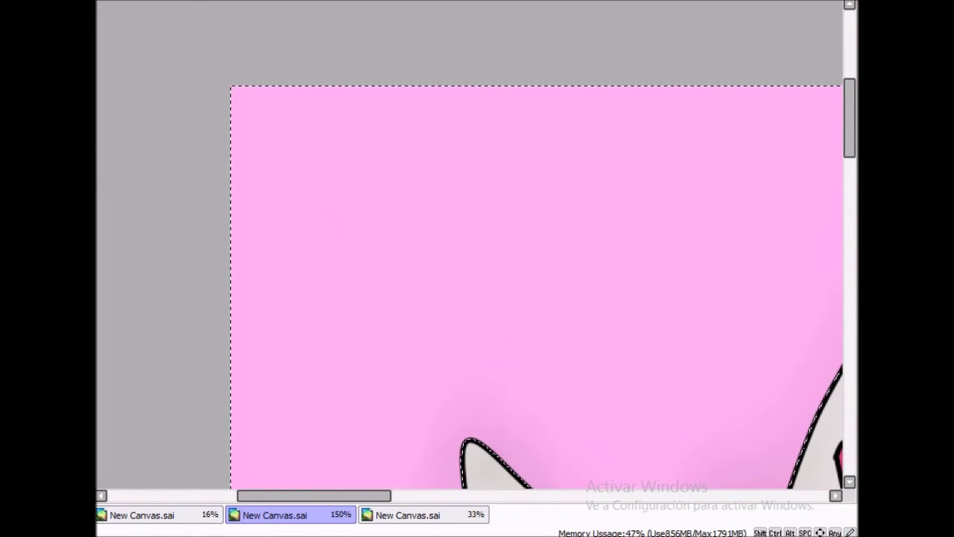
- Paint wide soft purple vertical bands over the selected pink background behind both characters
{"action": "scroll", "coordinate": [156, 182], "scroll_direction": "down", "scroll_amount": 5}
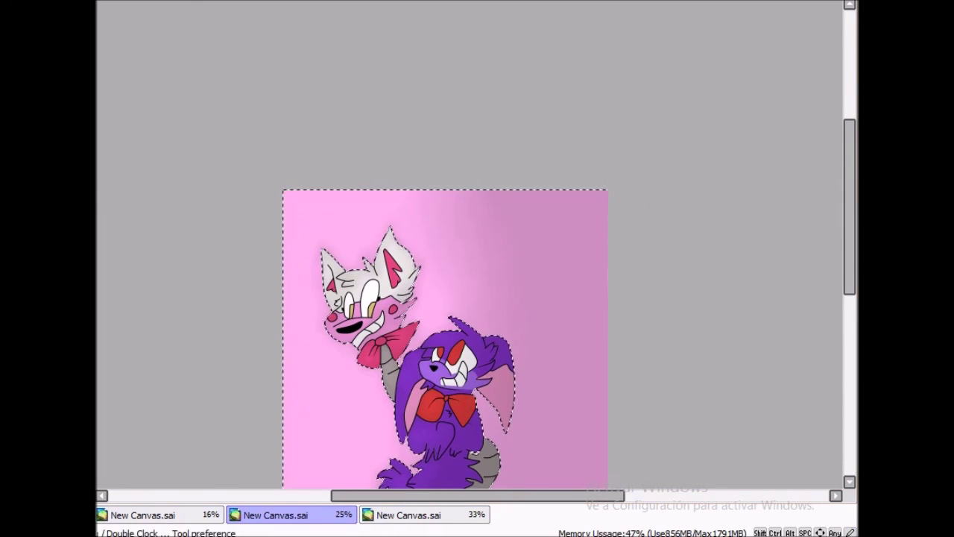
{"action": "scroll", "coordinate": [475, 400], "scroll_direction": "up", "scroll_amount": 3}
{"action": "left_click", "coordinate": [408, 514]}
{"action": "left_click", "coordinate": [275, 515]}
{"action": "scroll", "coordinate": [332, 246], "scroll_direction": "down", "scroll_amount": 2}
{"action": "mouse_move", "coordinate": [320, 45]}
{"action": "left_mouse_down"}
{"action": "mouse_move", "coordinate": [383, 479]}
{"action": "mouse_move", "coordinate": [404, 84]}
{"action": "mouse_move", "coordinate": [166, 448]}
{"action": "mouse_move", "coordinate": [282, 224]}
{"action": "mouse_move", "coordinate": [202, 104]}
{"action": "mouse_move", "coordinate": [216, 464]}
{"action": "left_mouse_up"}
{"action": "mouse_move", "coordinate": [200, 190]}
{"action": "left_mouse_down"}
{"action": "mouse_move", "coordinate": [291, 82]}
{"action": "mouse_move", "coordinate": [462, 415]}
{"action": "left_mouse_up"}
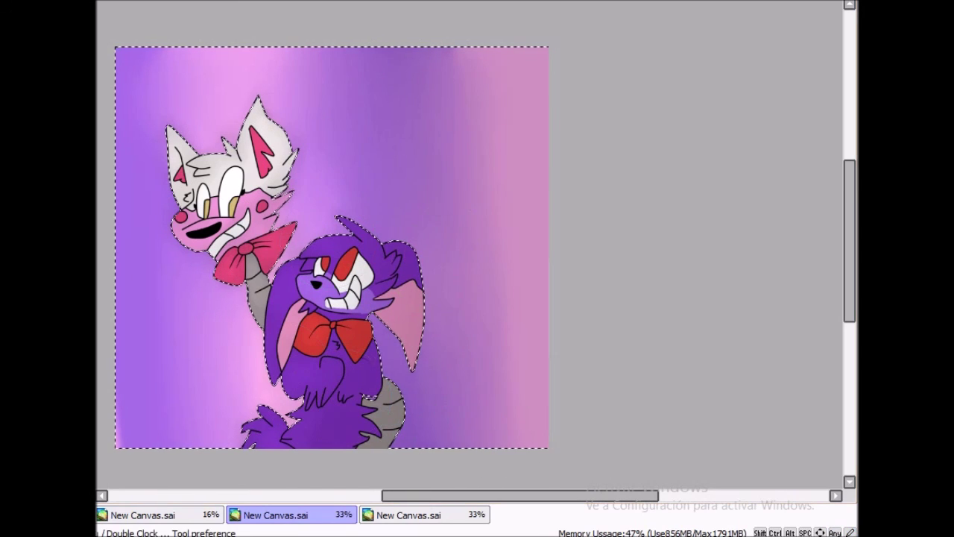
- Clear the selection and draw a short blue-violet line on the background beside the front character's pink-lined ear
{"action": "key", "text": "ctrl+d"}
{"action": "left_click_drag", "start_coordinate": [454, 210], "coordinate": [434, 278]}
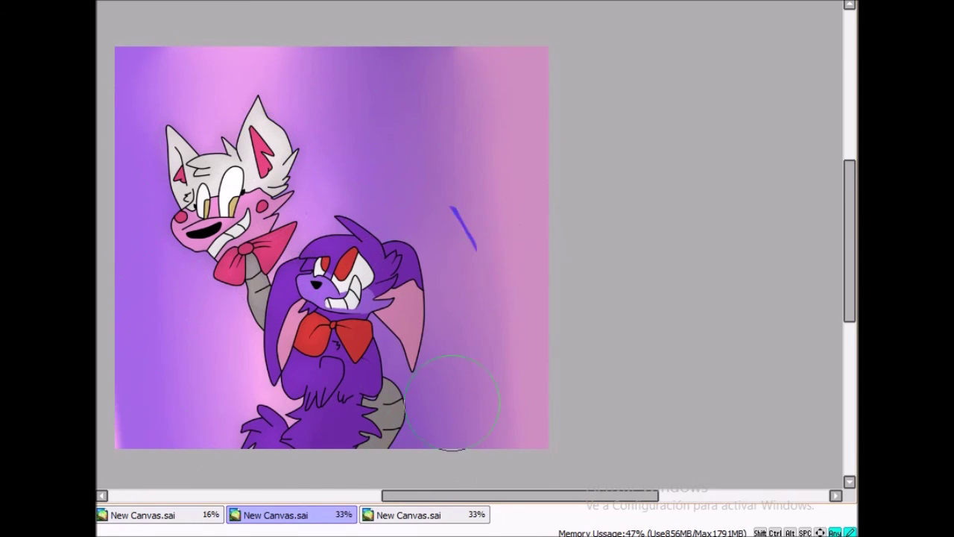